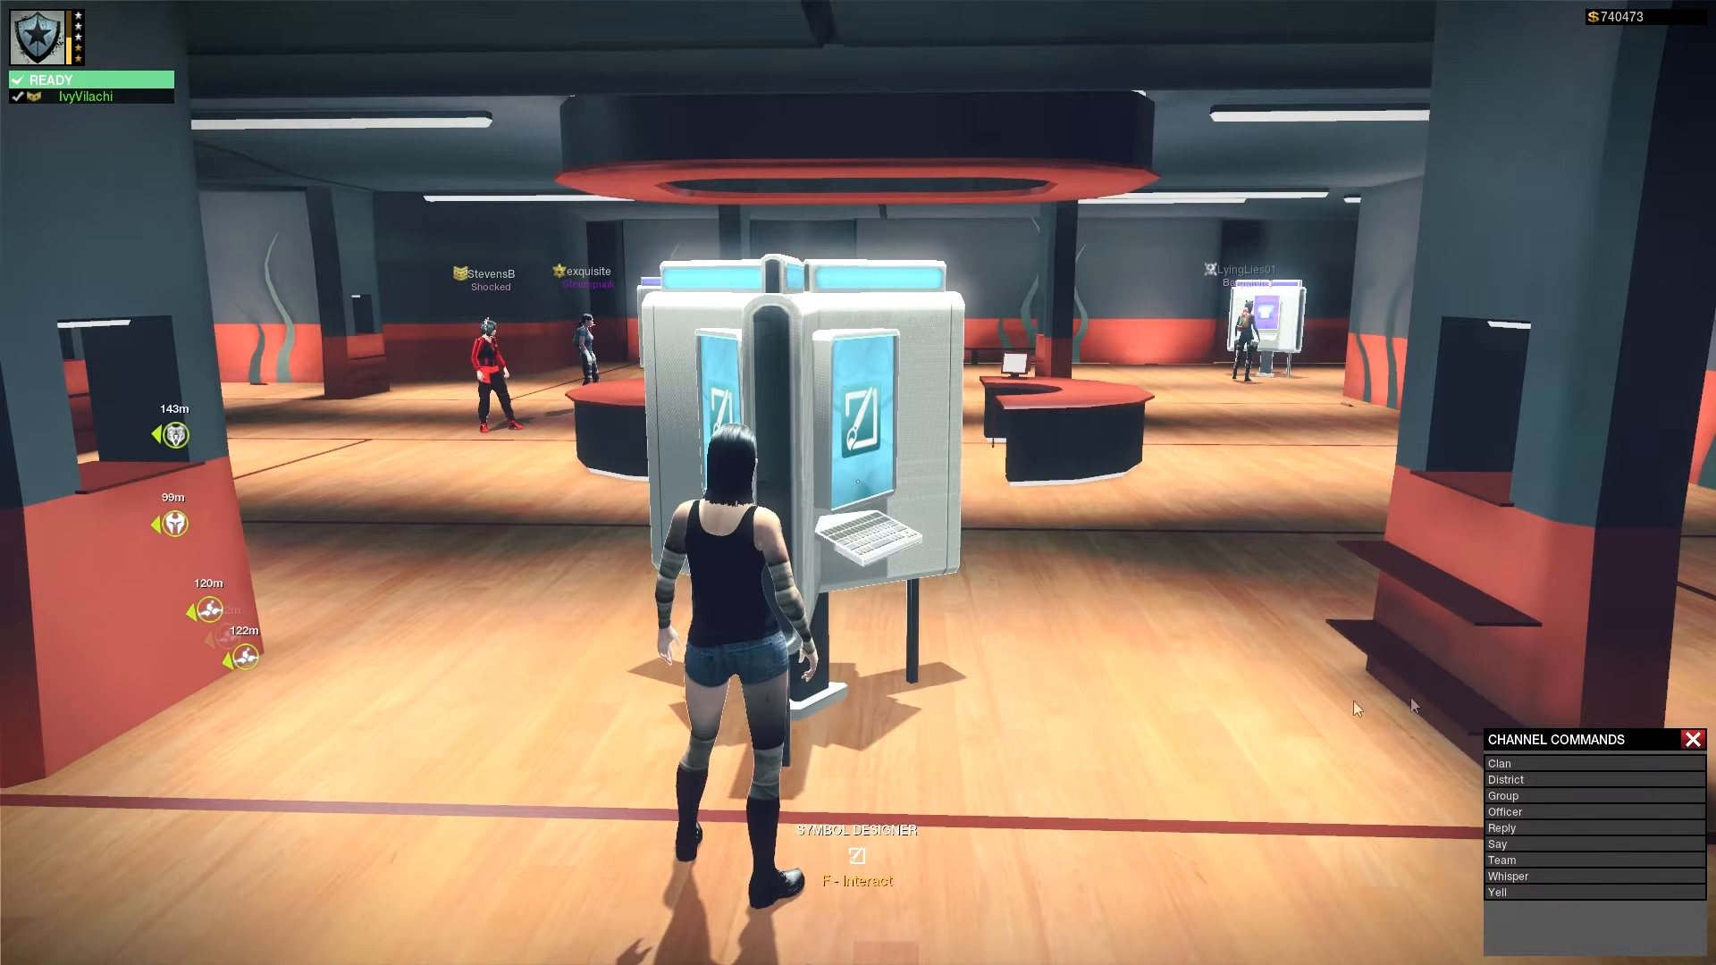
Step: Close the channel commands list and open the Symbol Designer at the kiosk
click(1692, 739)
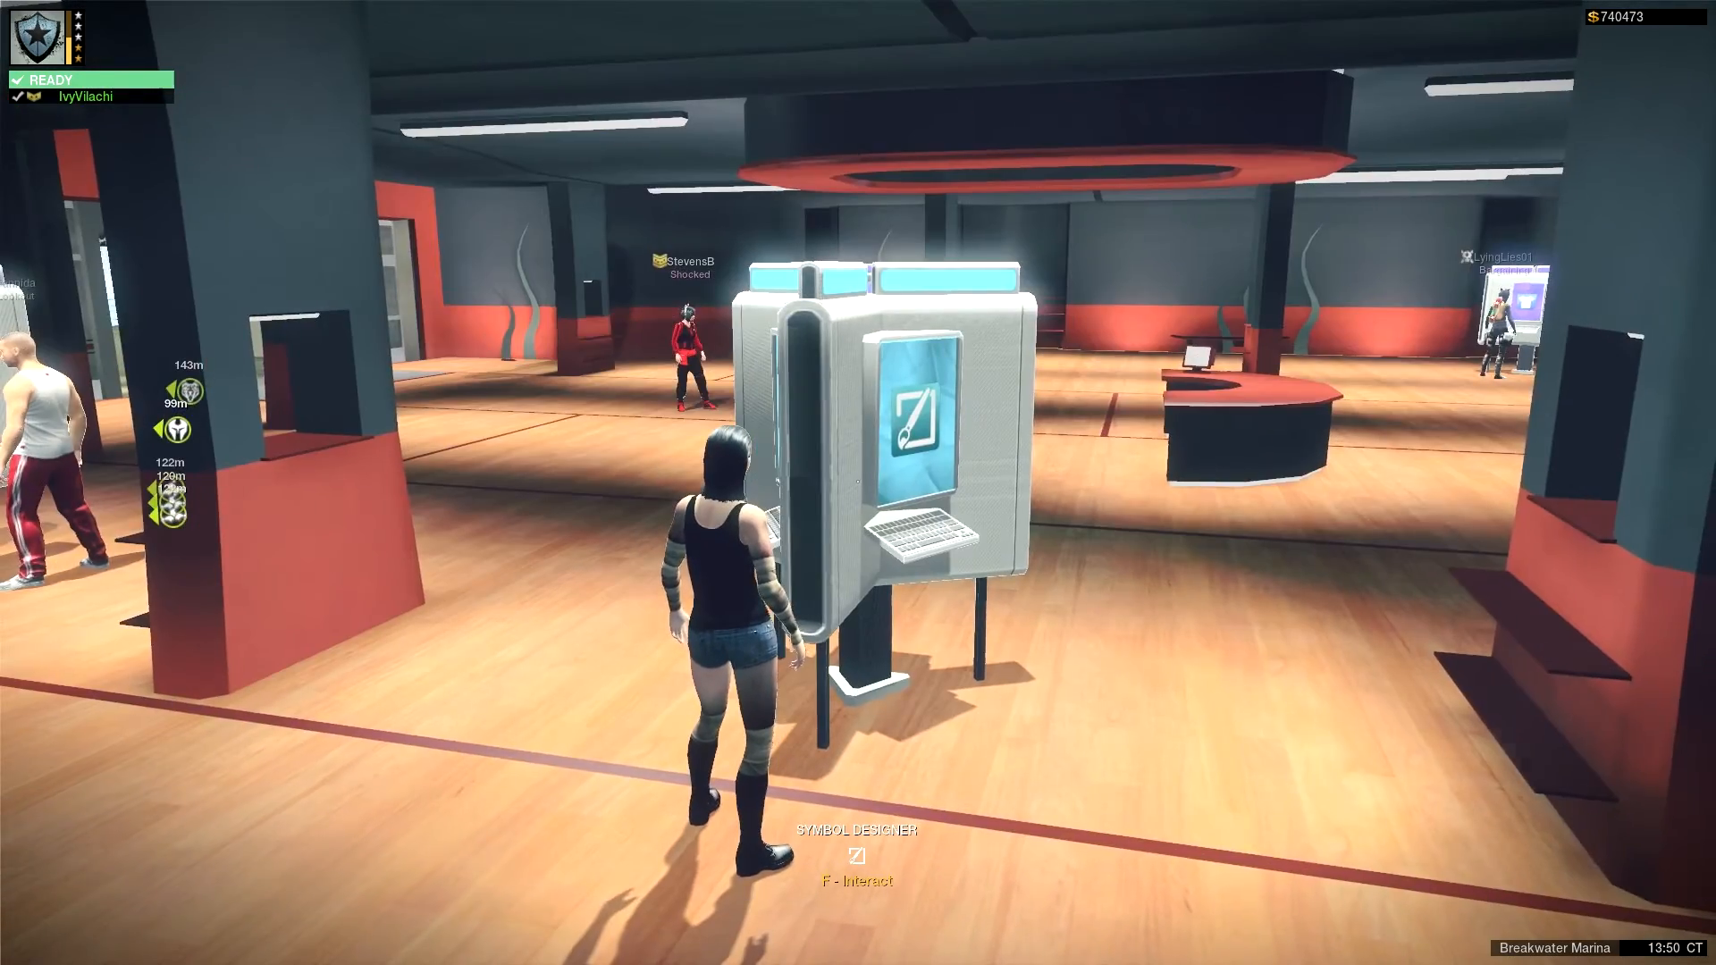
key(f)
click(825, 508)
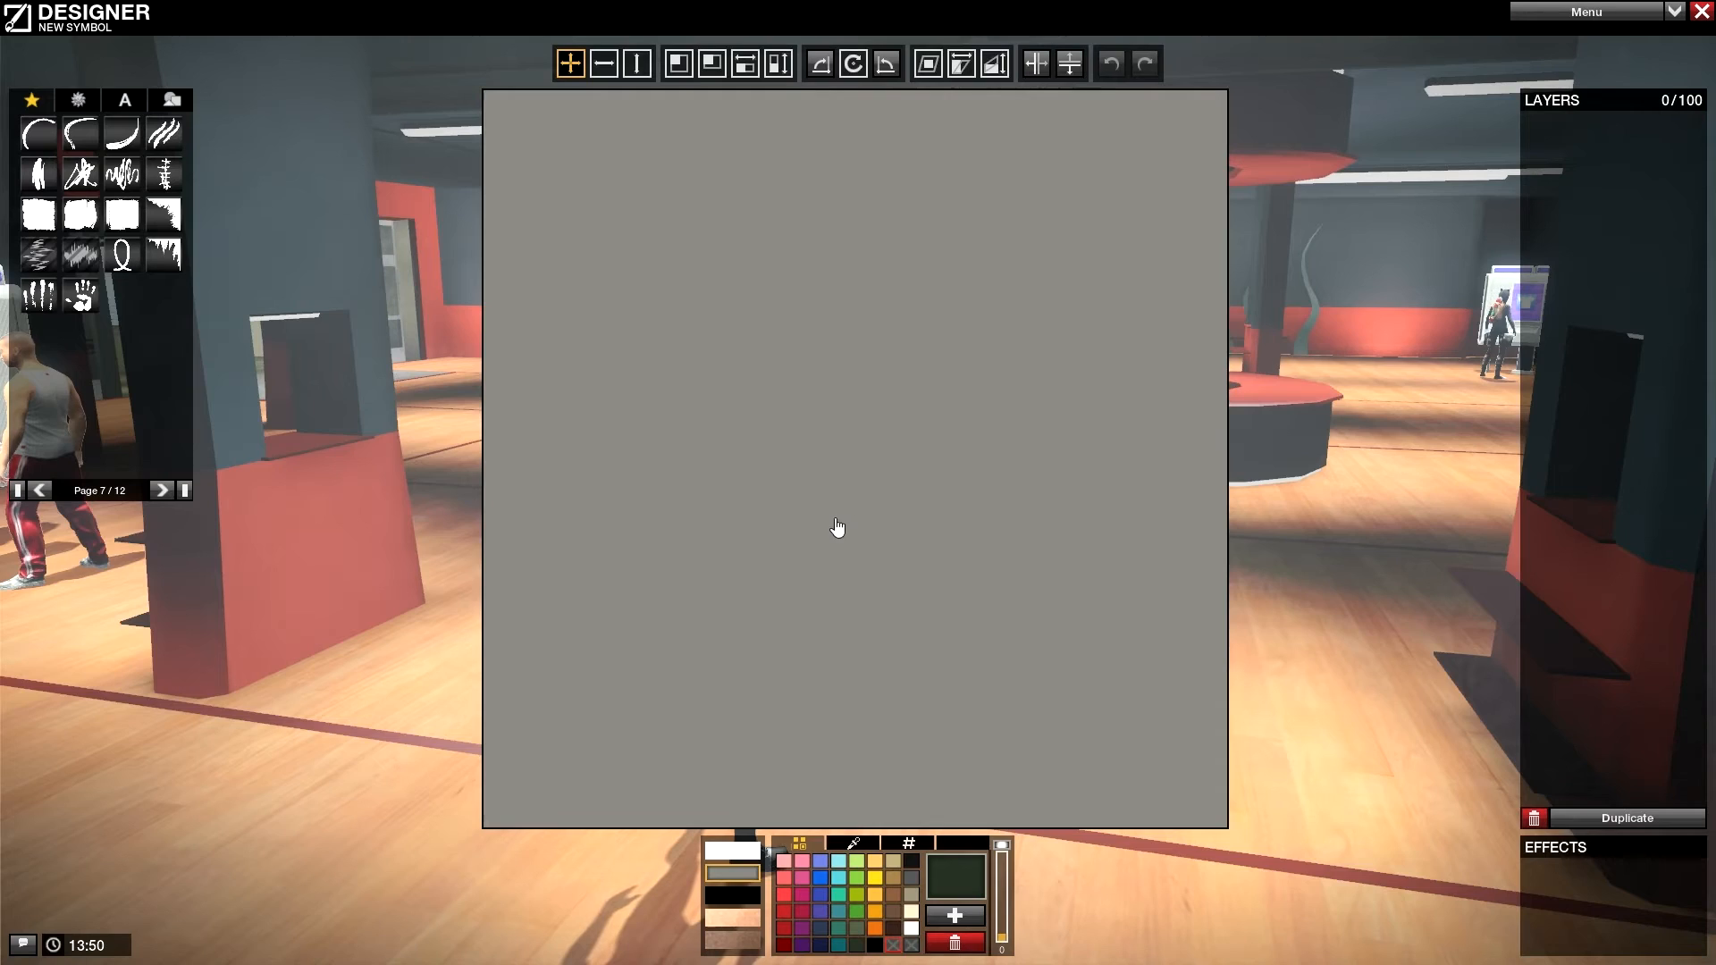
Step: Add a white Square from the basic shapes and stretch it into a flat horizontal band across the full canvas width
click(39, 490)
click(39, 490)
click(39, 490)
click(38, 489)
click(38, 490)
click(38, 490)
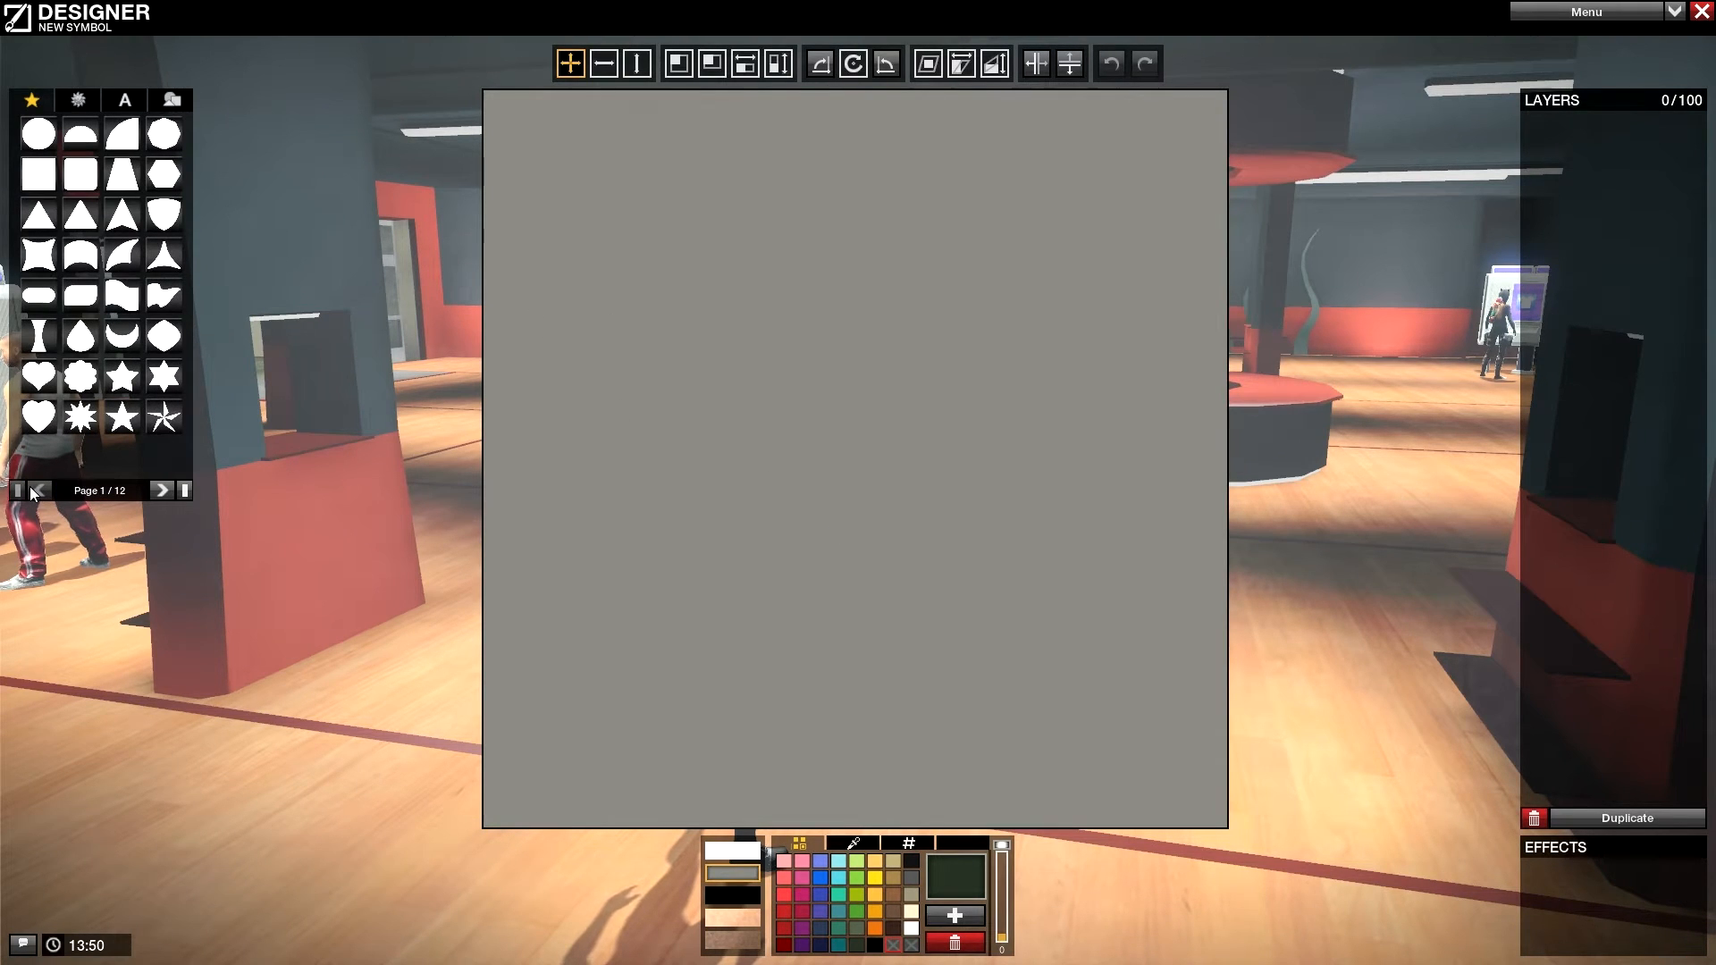
drag(38, 178, 1006, 301)
click(775, 64)
mouse_move(865, 176)
mouse_down()
mouse_move(881, 211)
mouse_move(862, 157)
mouse_move(919, 161)
mouse_move(884, 193)
mouse_up()
click(746, 68)
drag(796, 161, 990, 163)
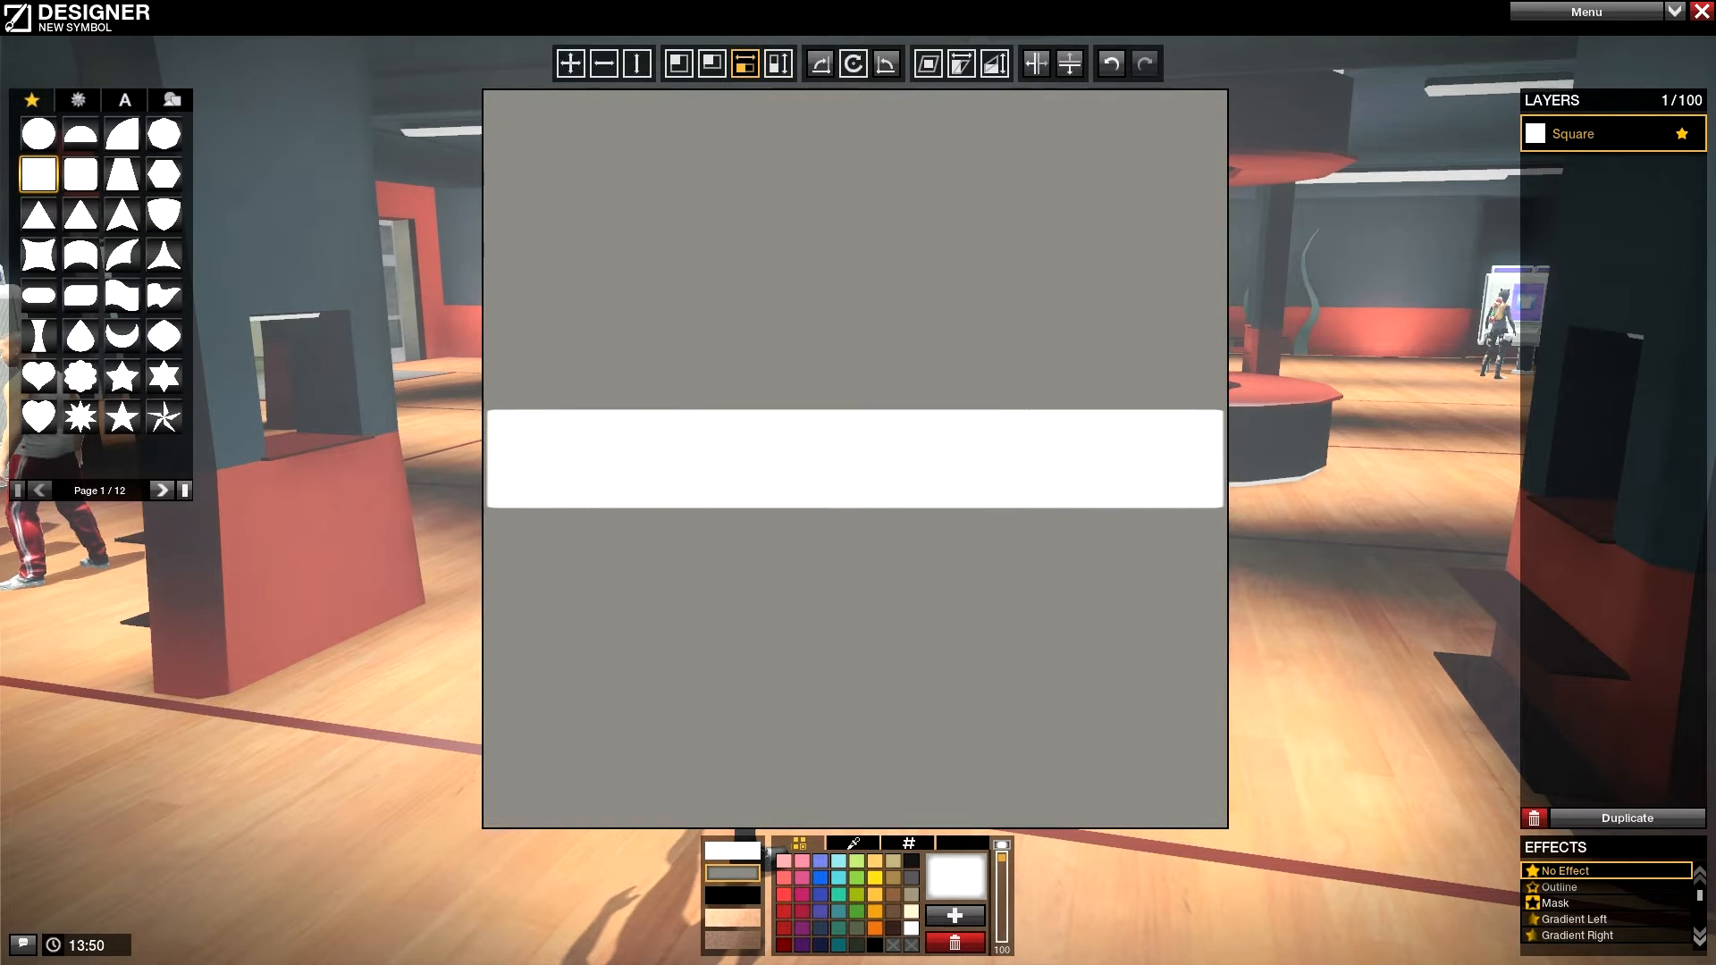
Step: Add a Rough Texture shape from page 6 of the shape library
click(165, 490)
click(164, 490)
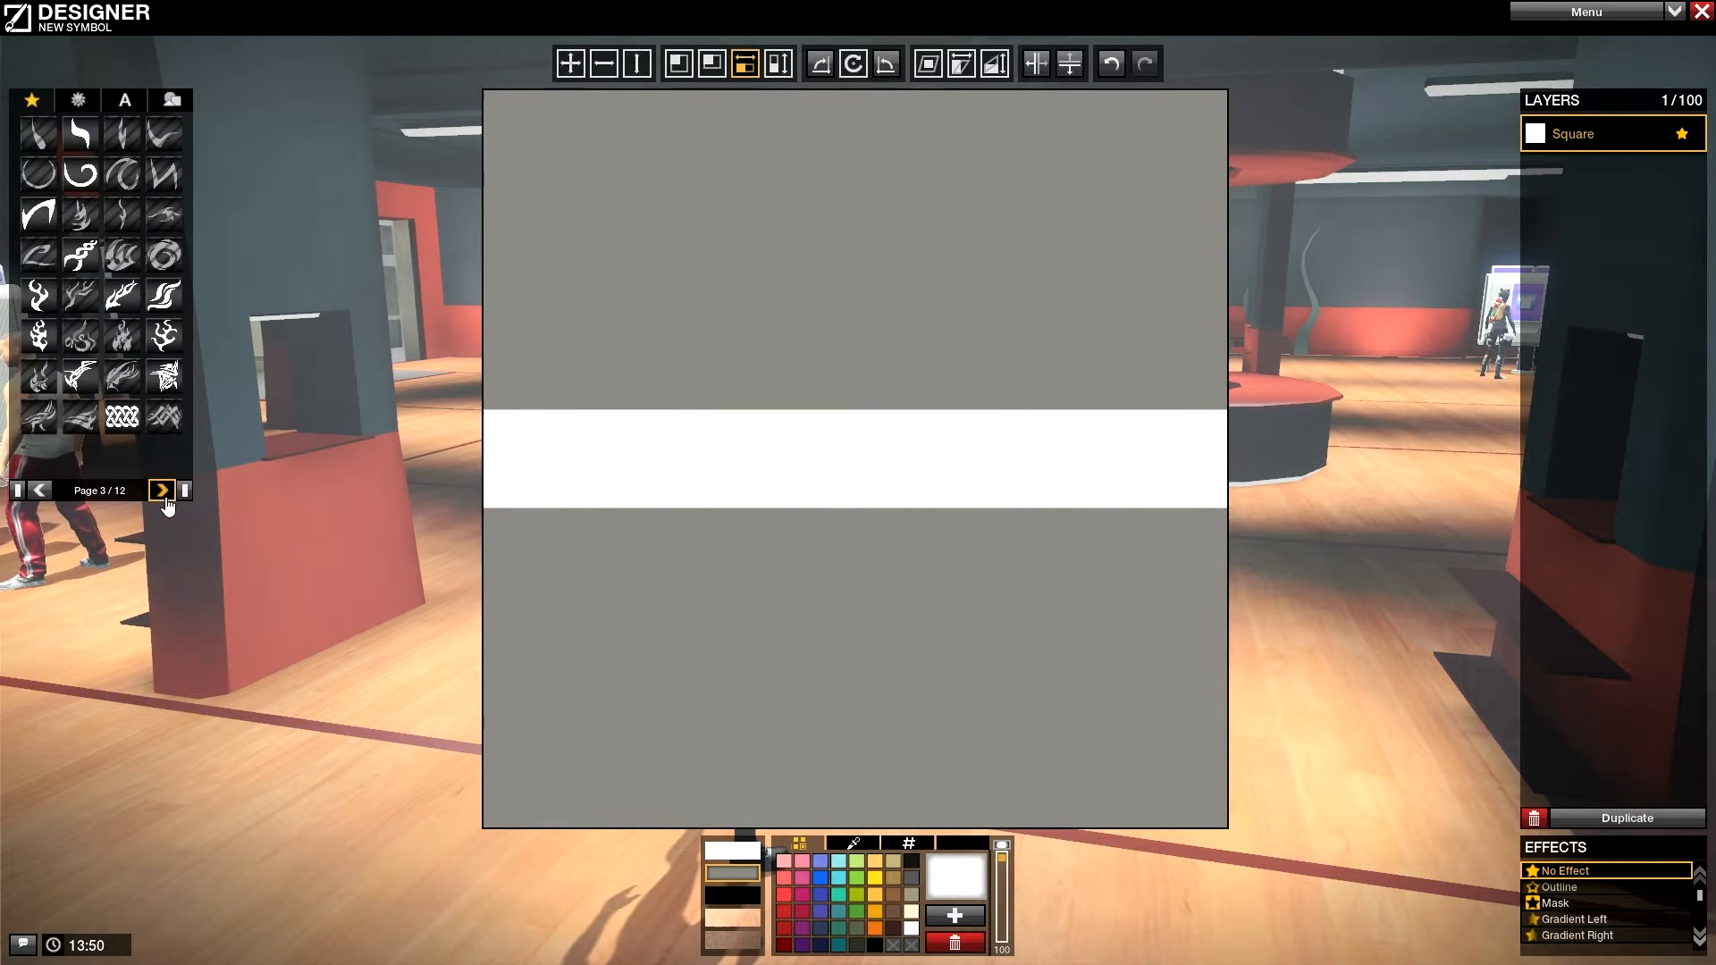
click(165, 490)
click(165, 489)
click(164, 490)
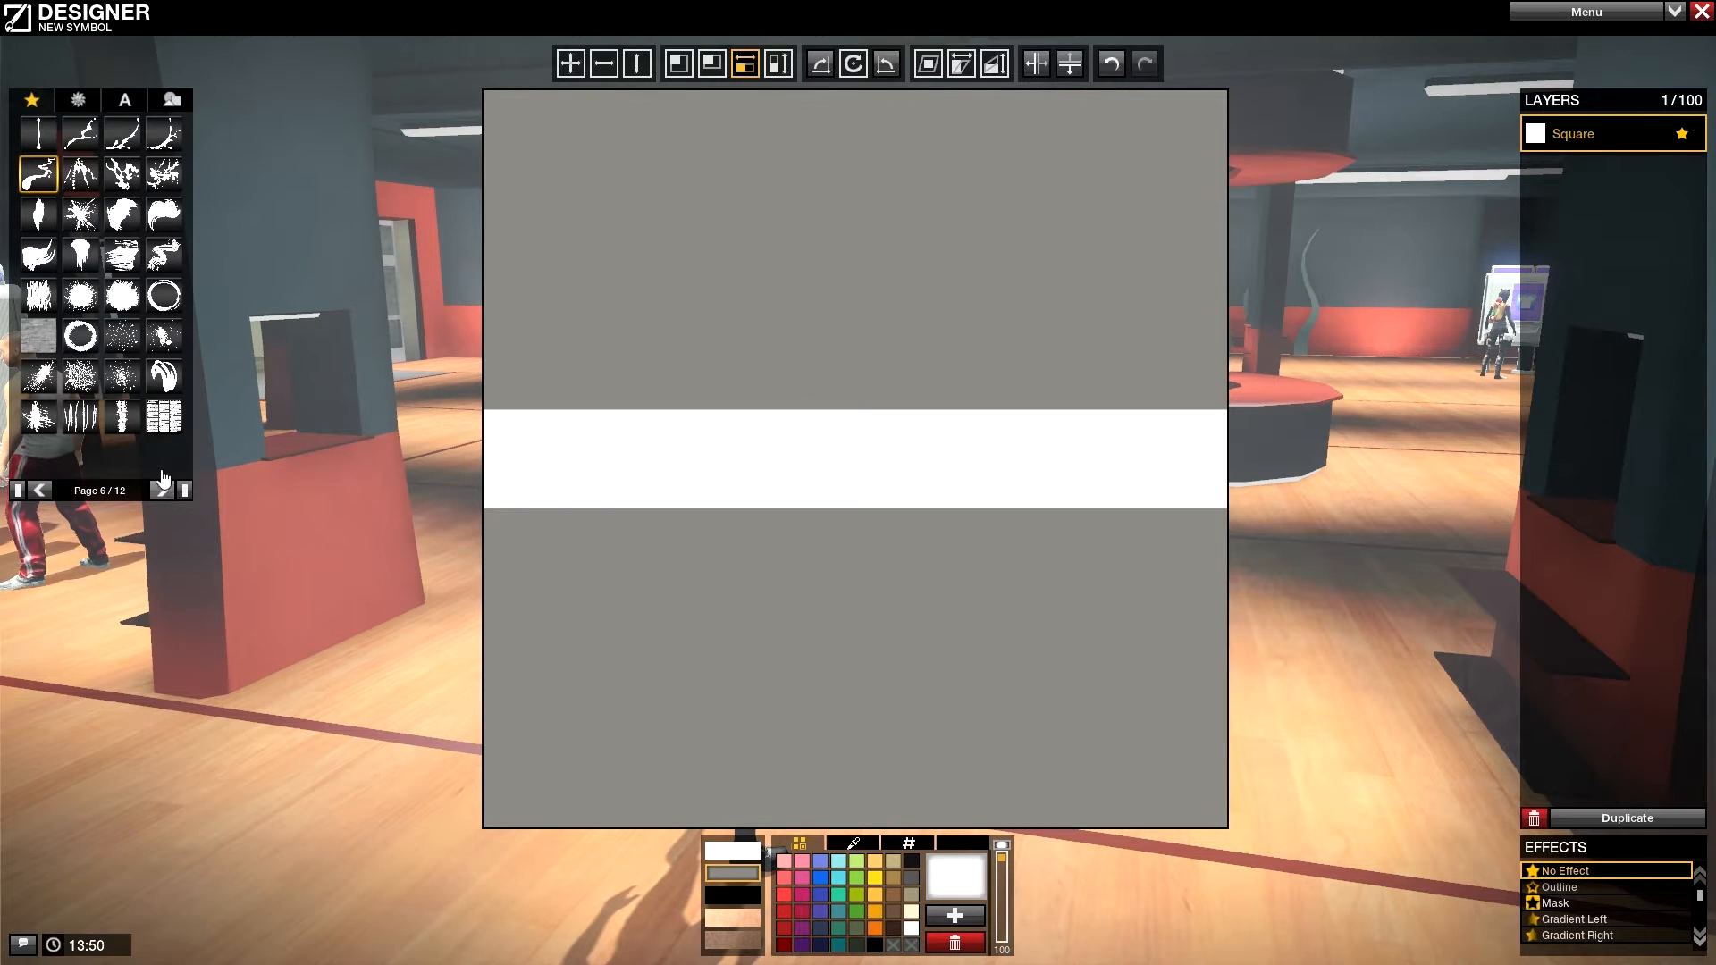
click(38, 337)
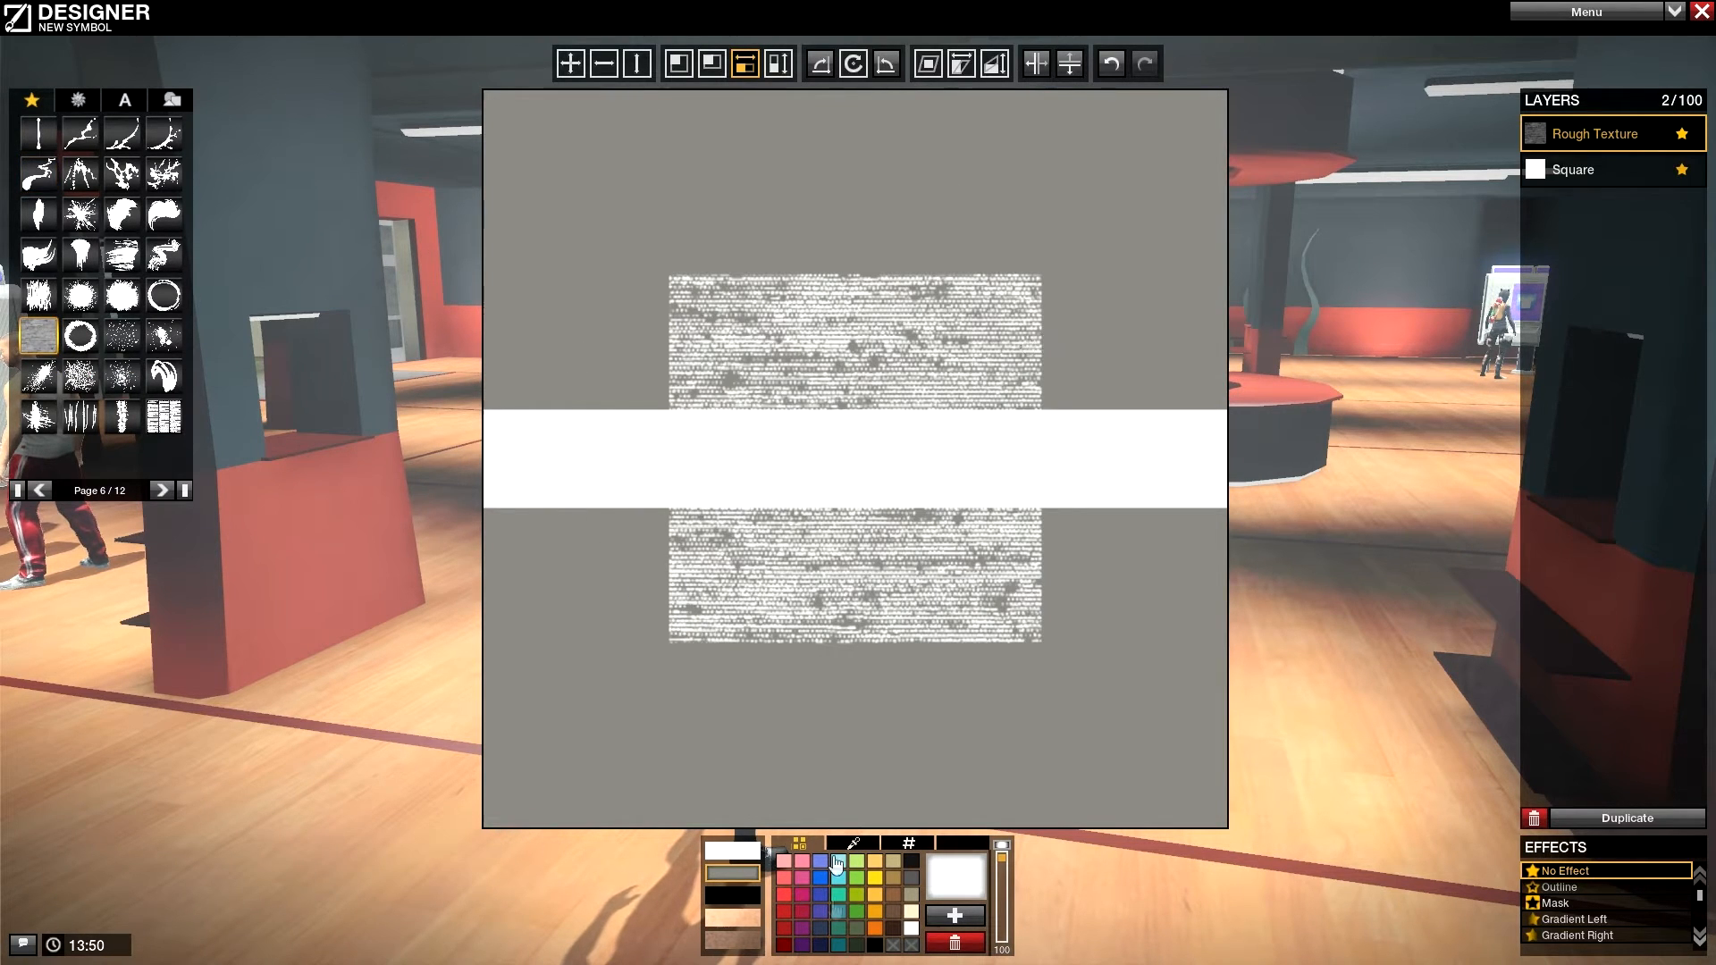
Step: Recolour the Square band pale cream and the Rough Texture greyish beige
click(1581, 171)
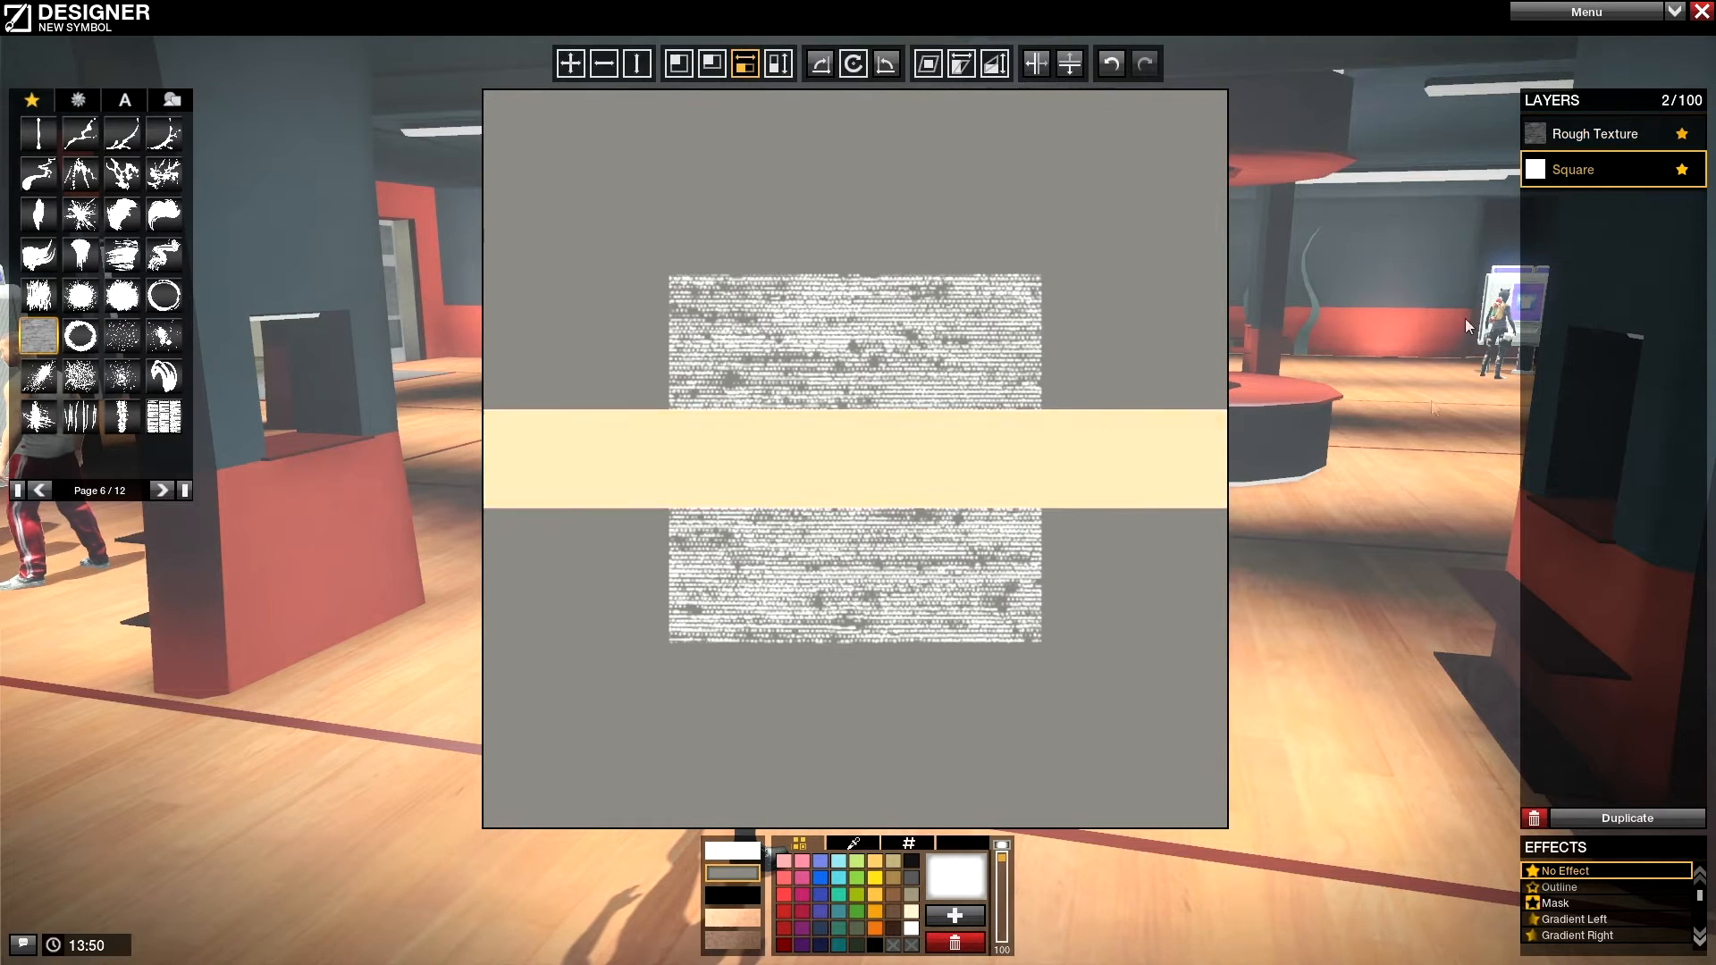
click(912, 910)
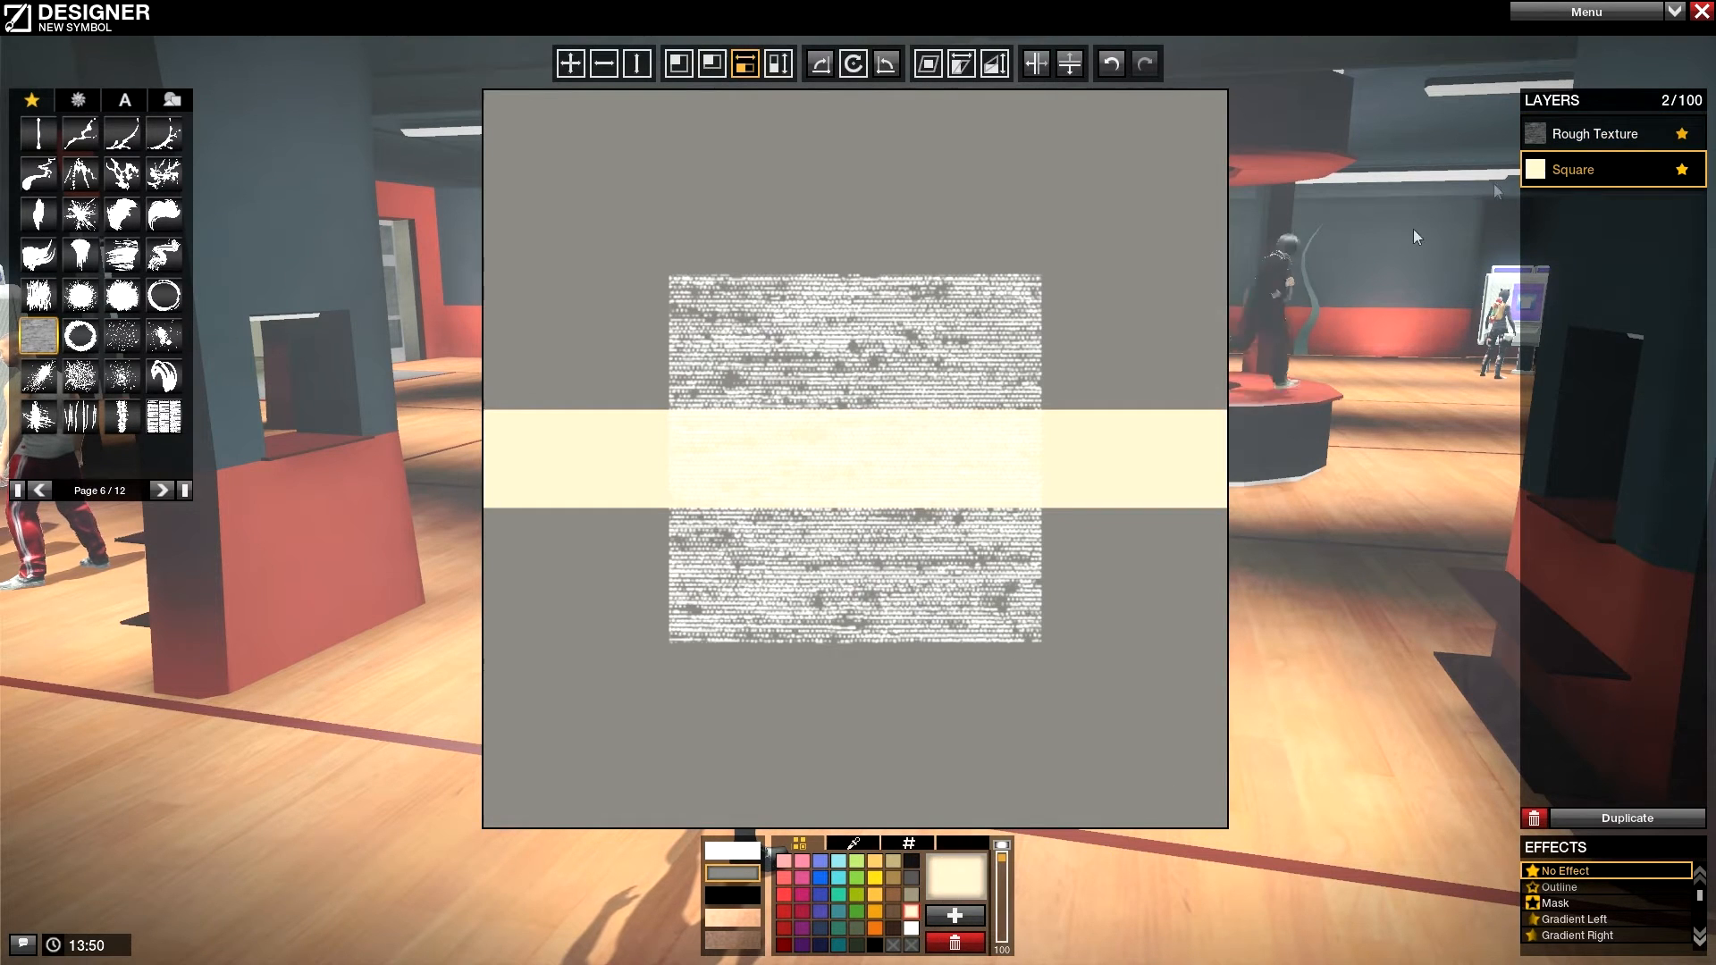
click(1595, 134)
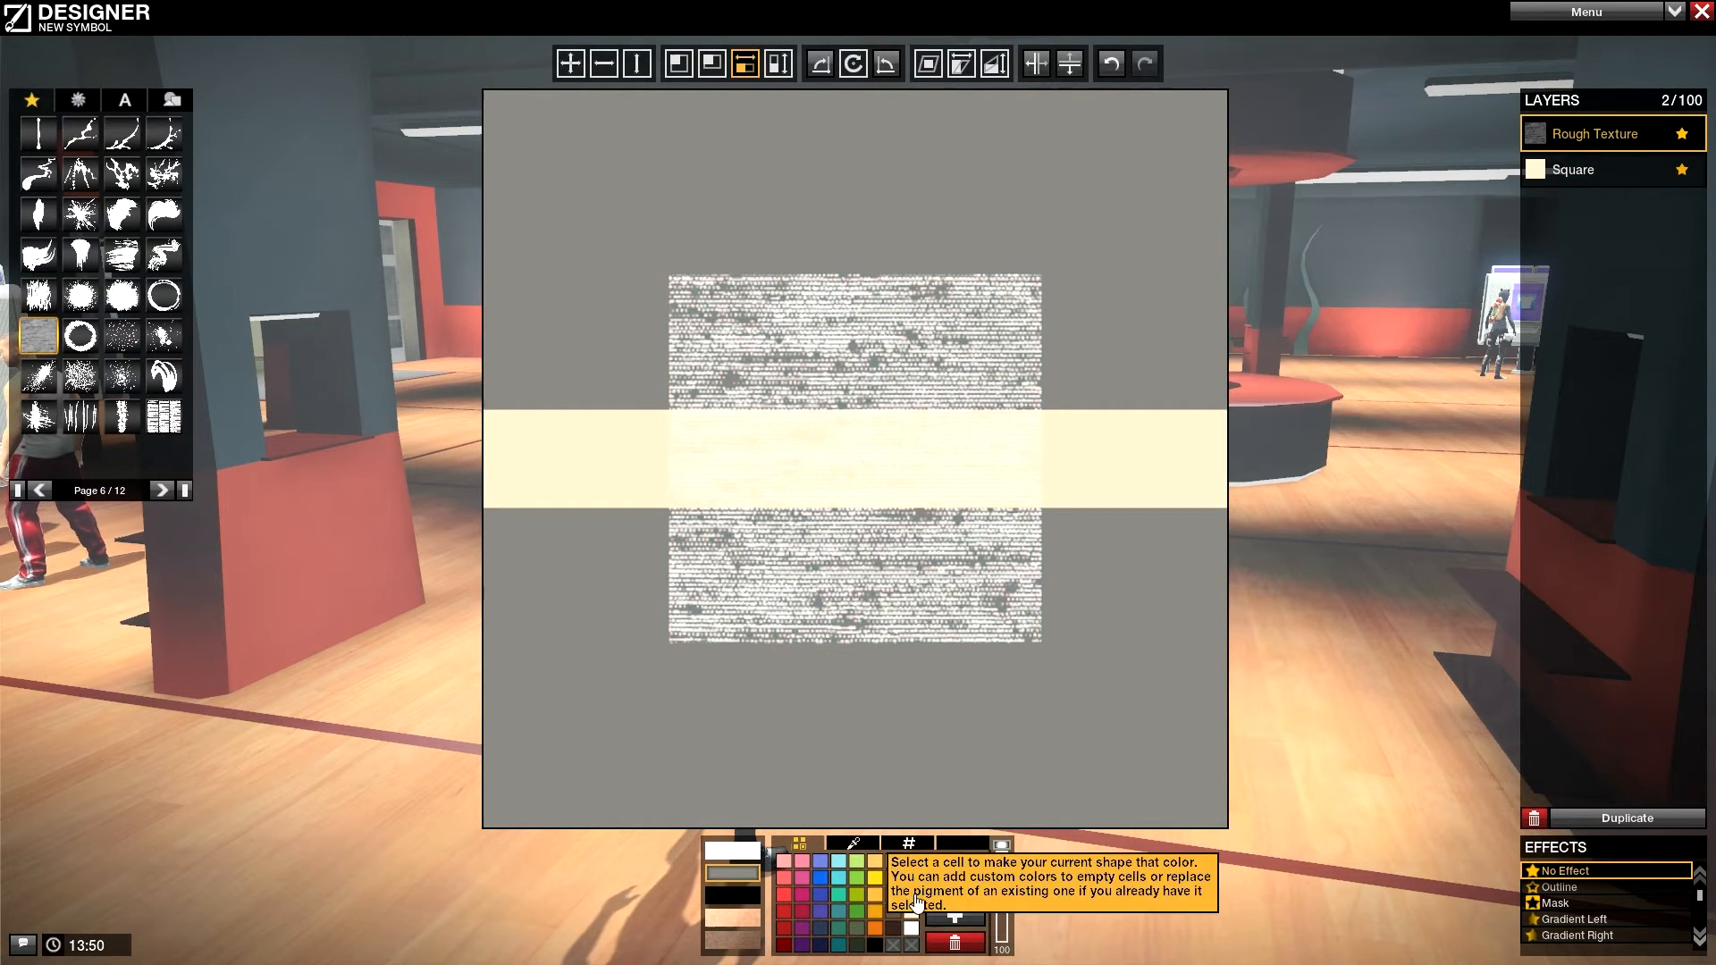
click(914, 896)
Step: Flatten the Rough Texture to the band's height and stretch it sideways to cover the right half of the band
click(778, 63)
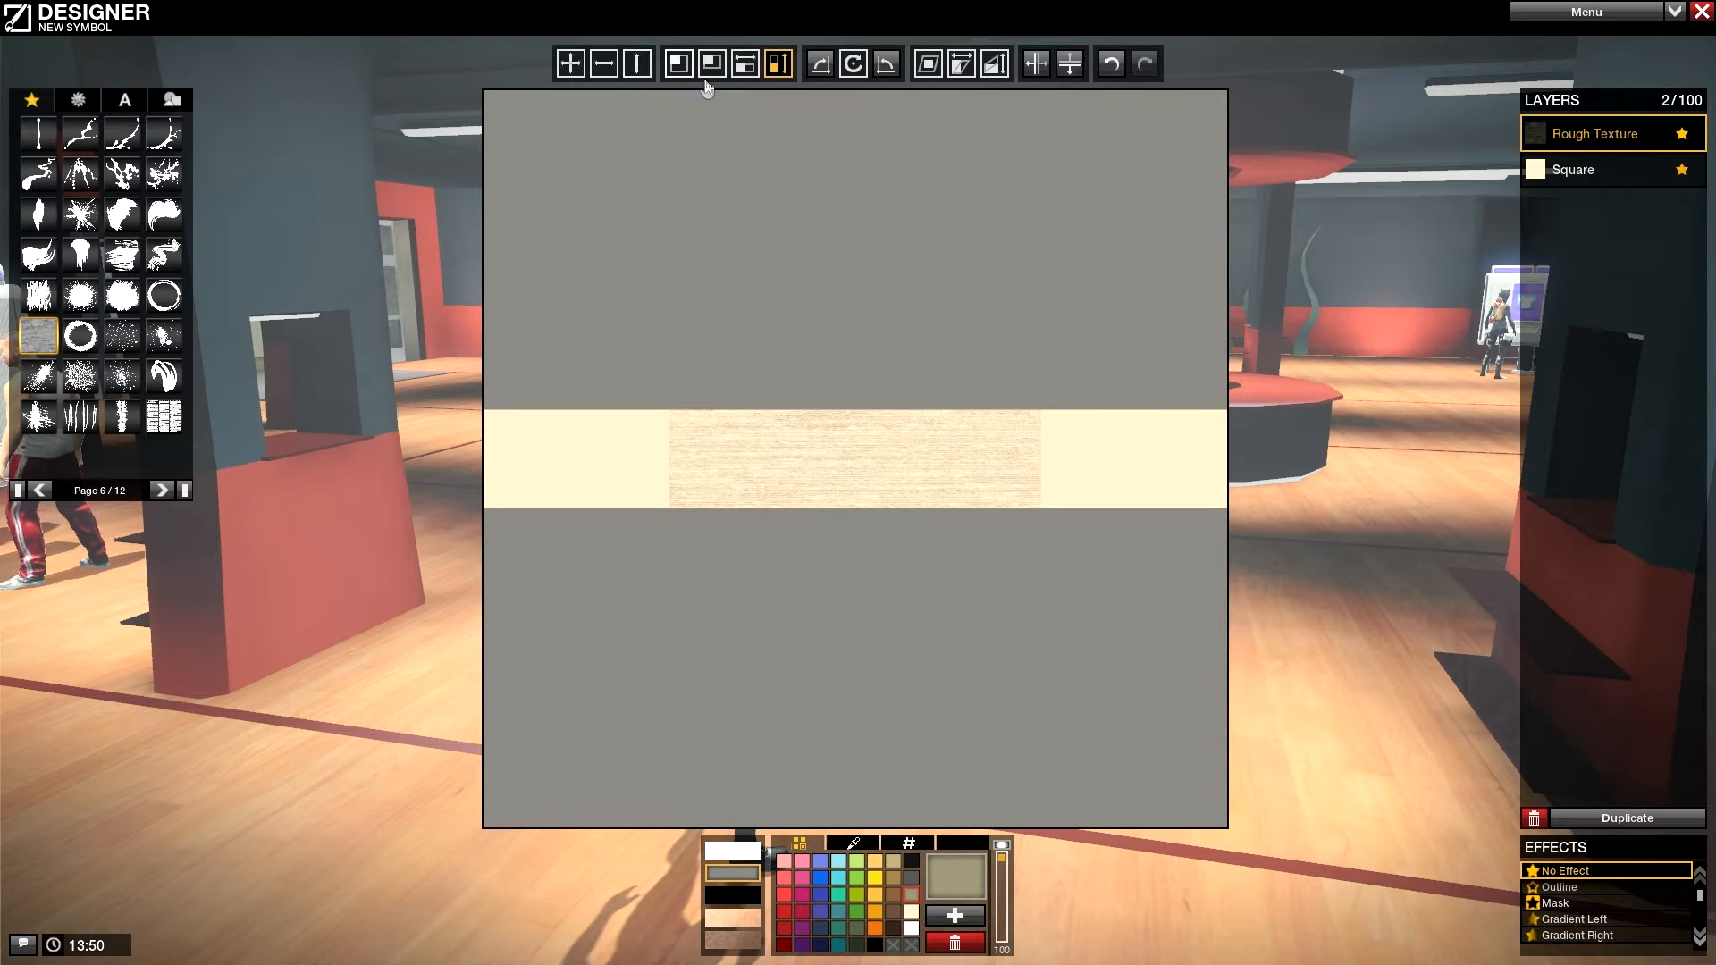
click(604, 63)
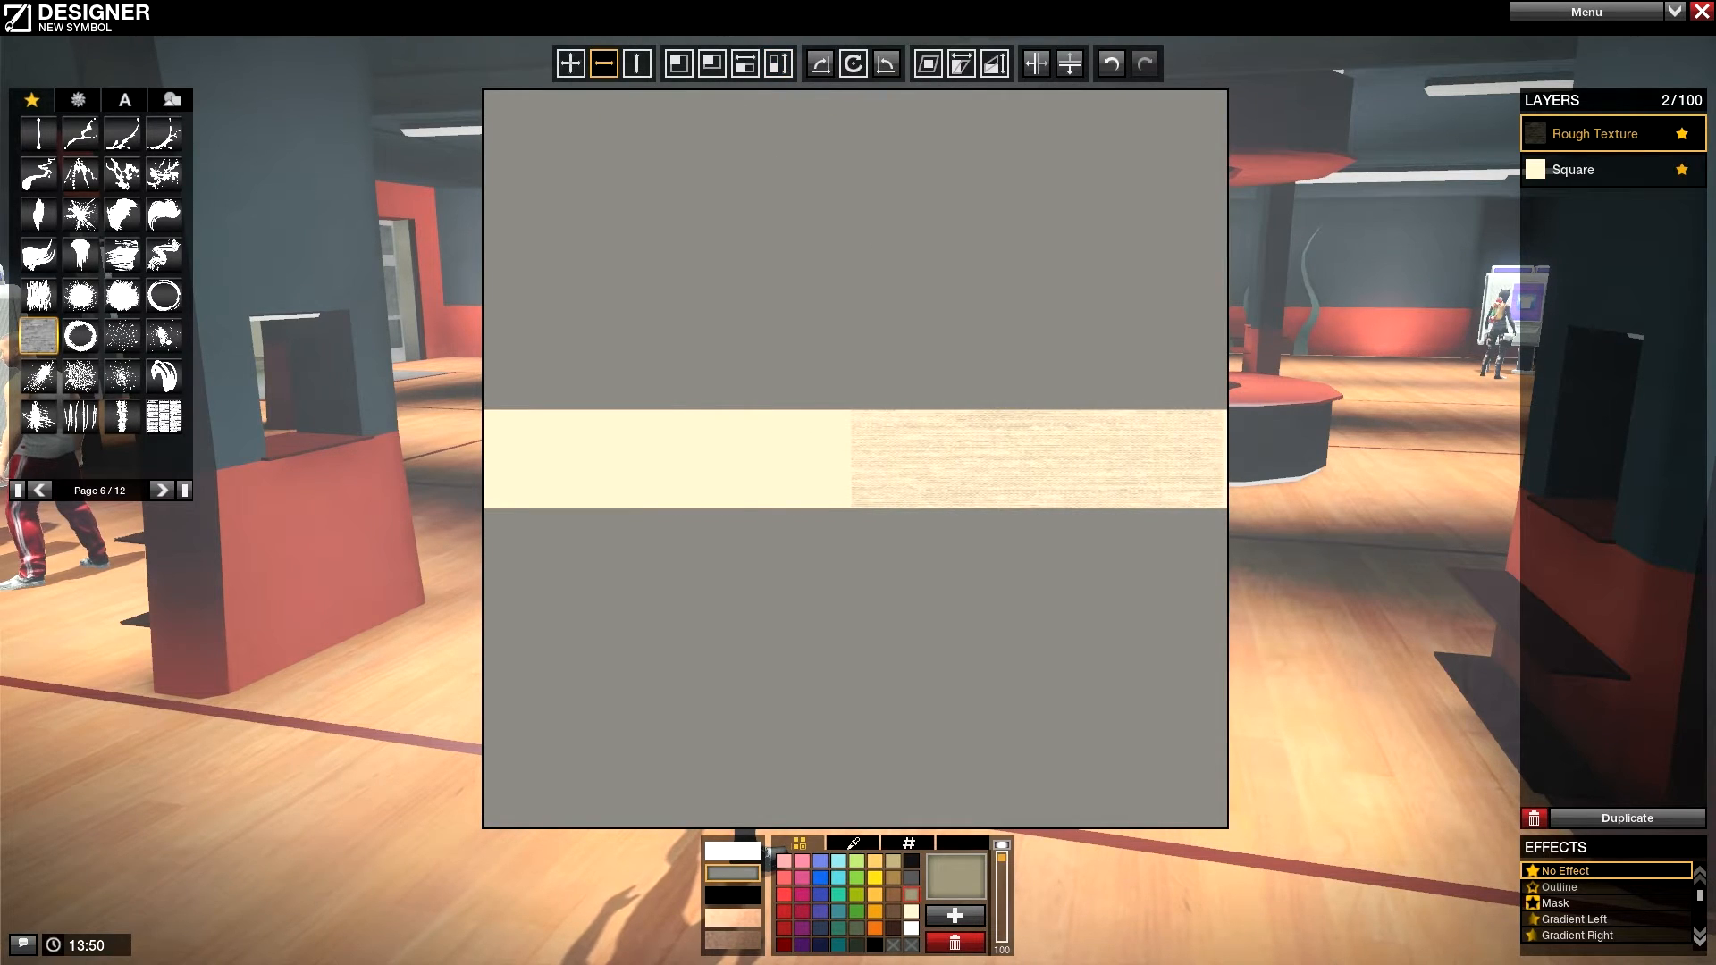
click(745, 63)
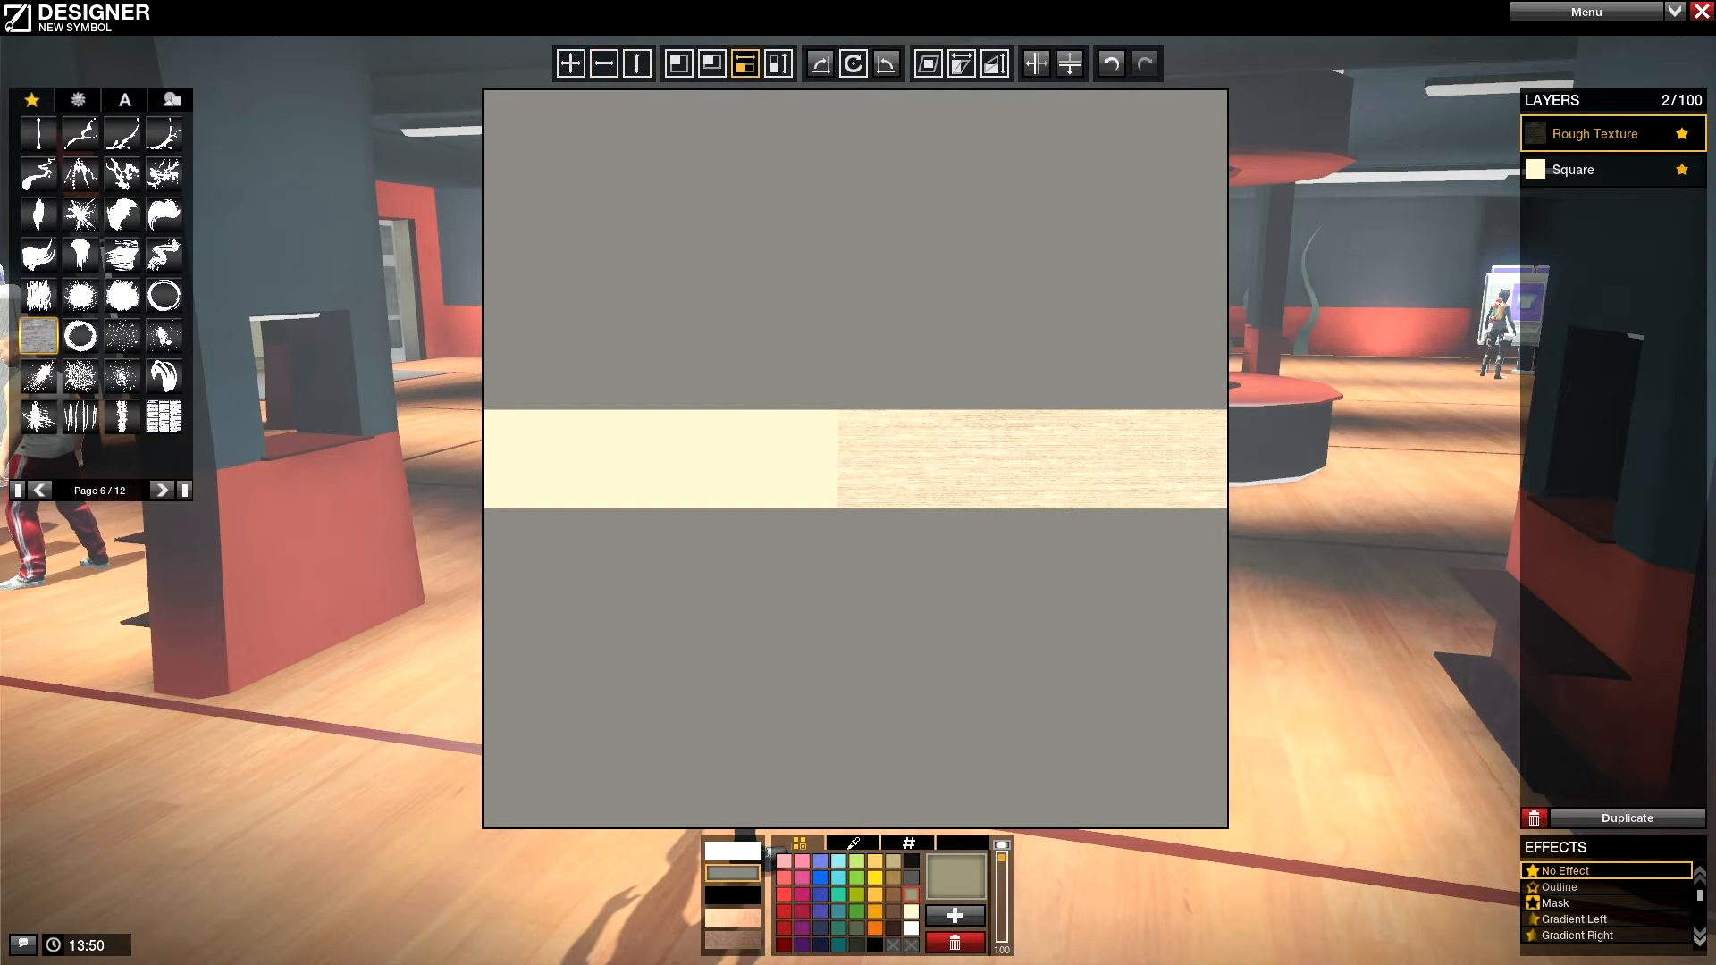
click(604, 62)
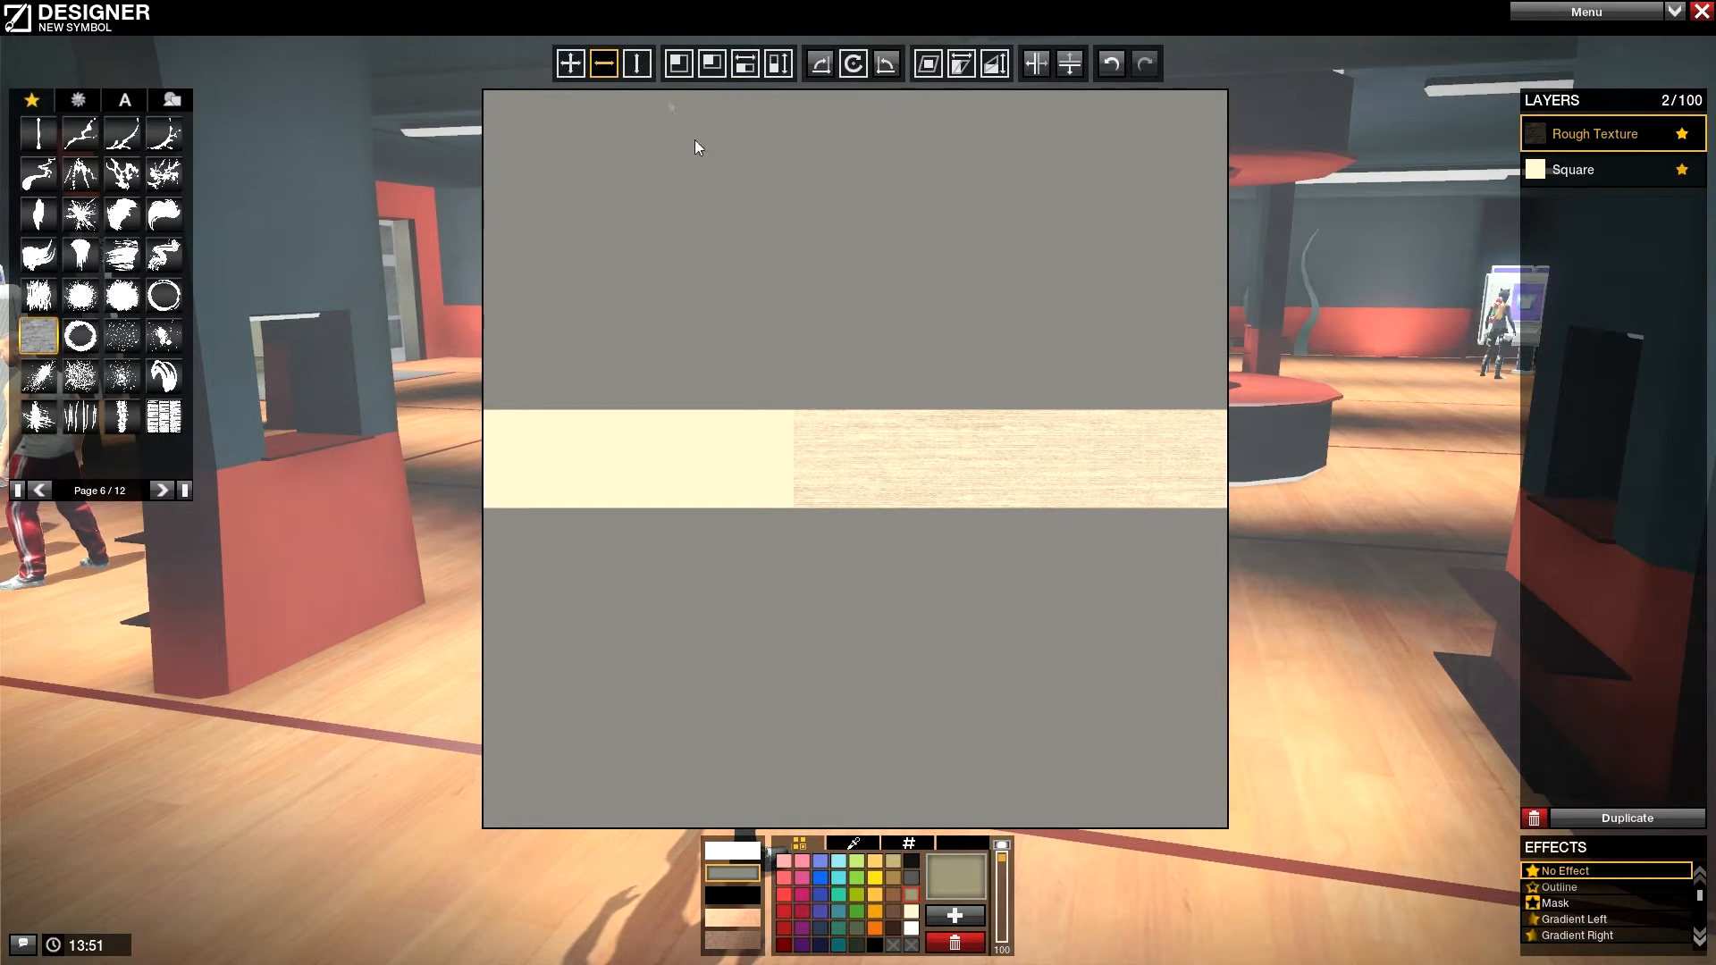
Step: Duplicate the Rough Texture and place the copy over the left half of the band, adjusting its width
key(ctrl+d)
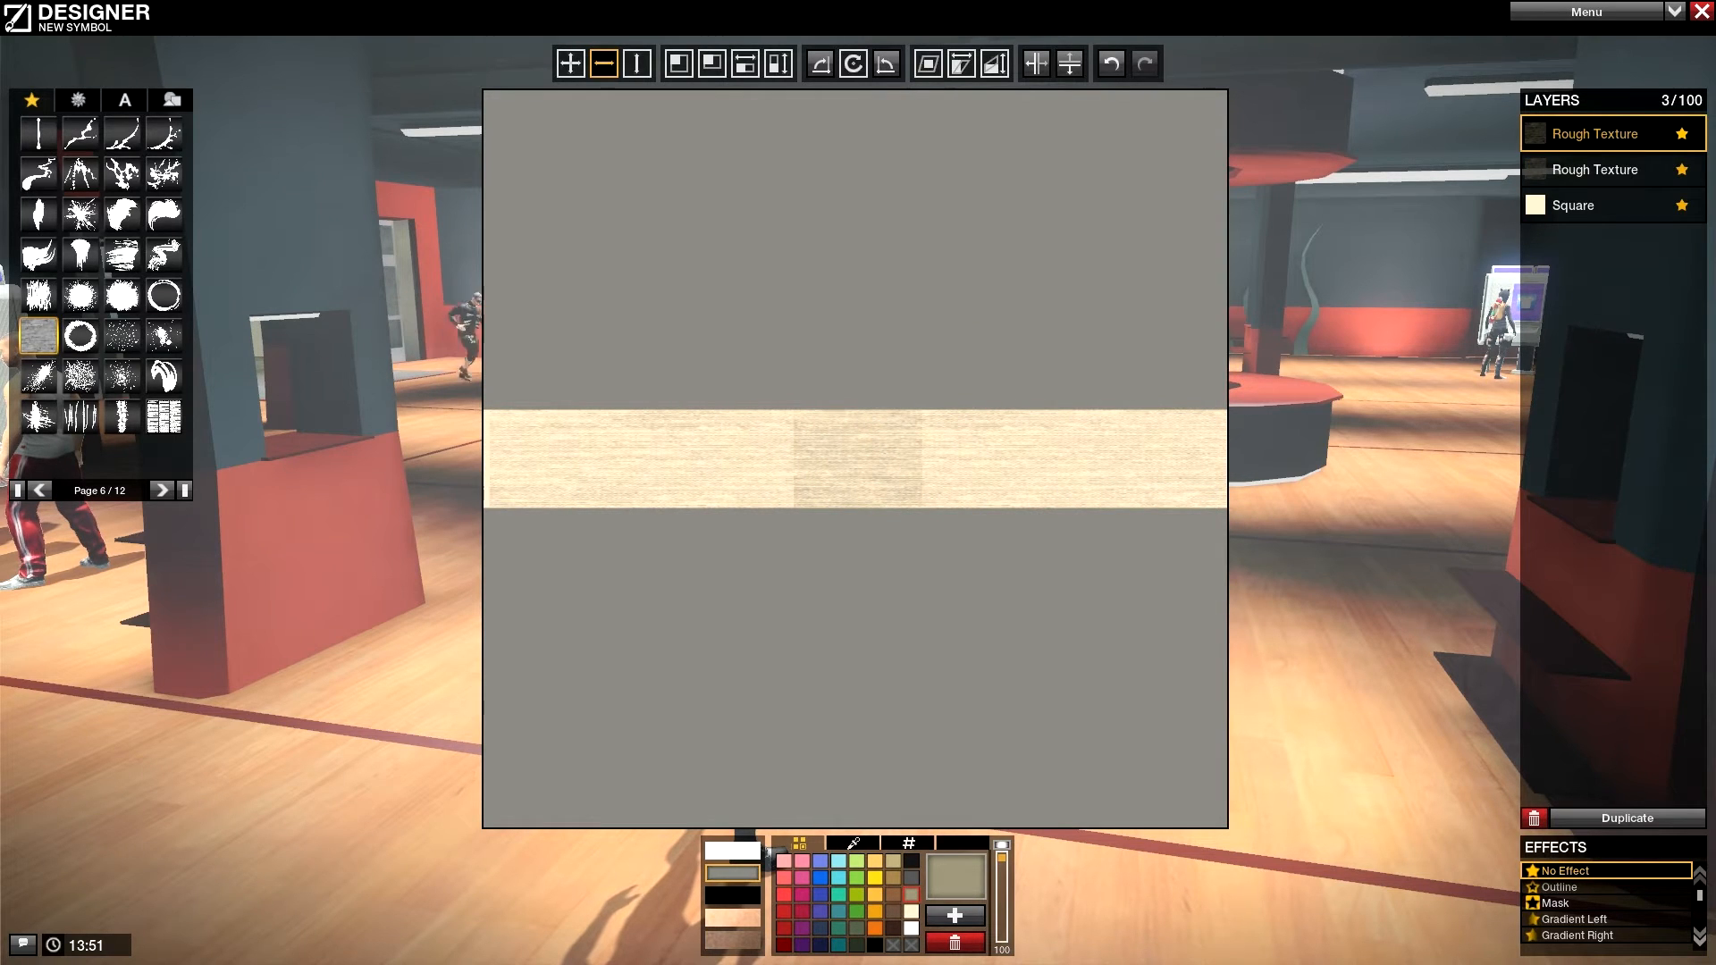
click(744, 63)
drag(789, 173, 603, 147)
click(604, 62)
drag(719, 121, 692, 146)
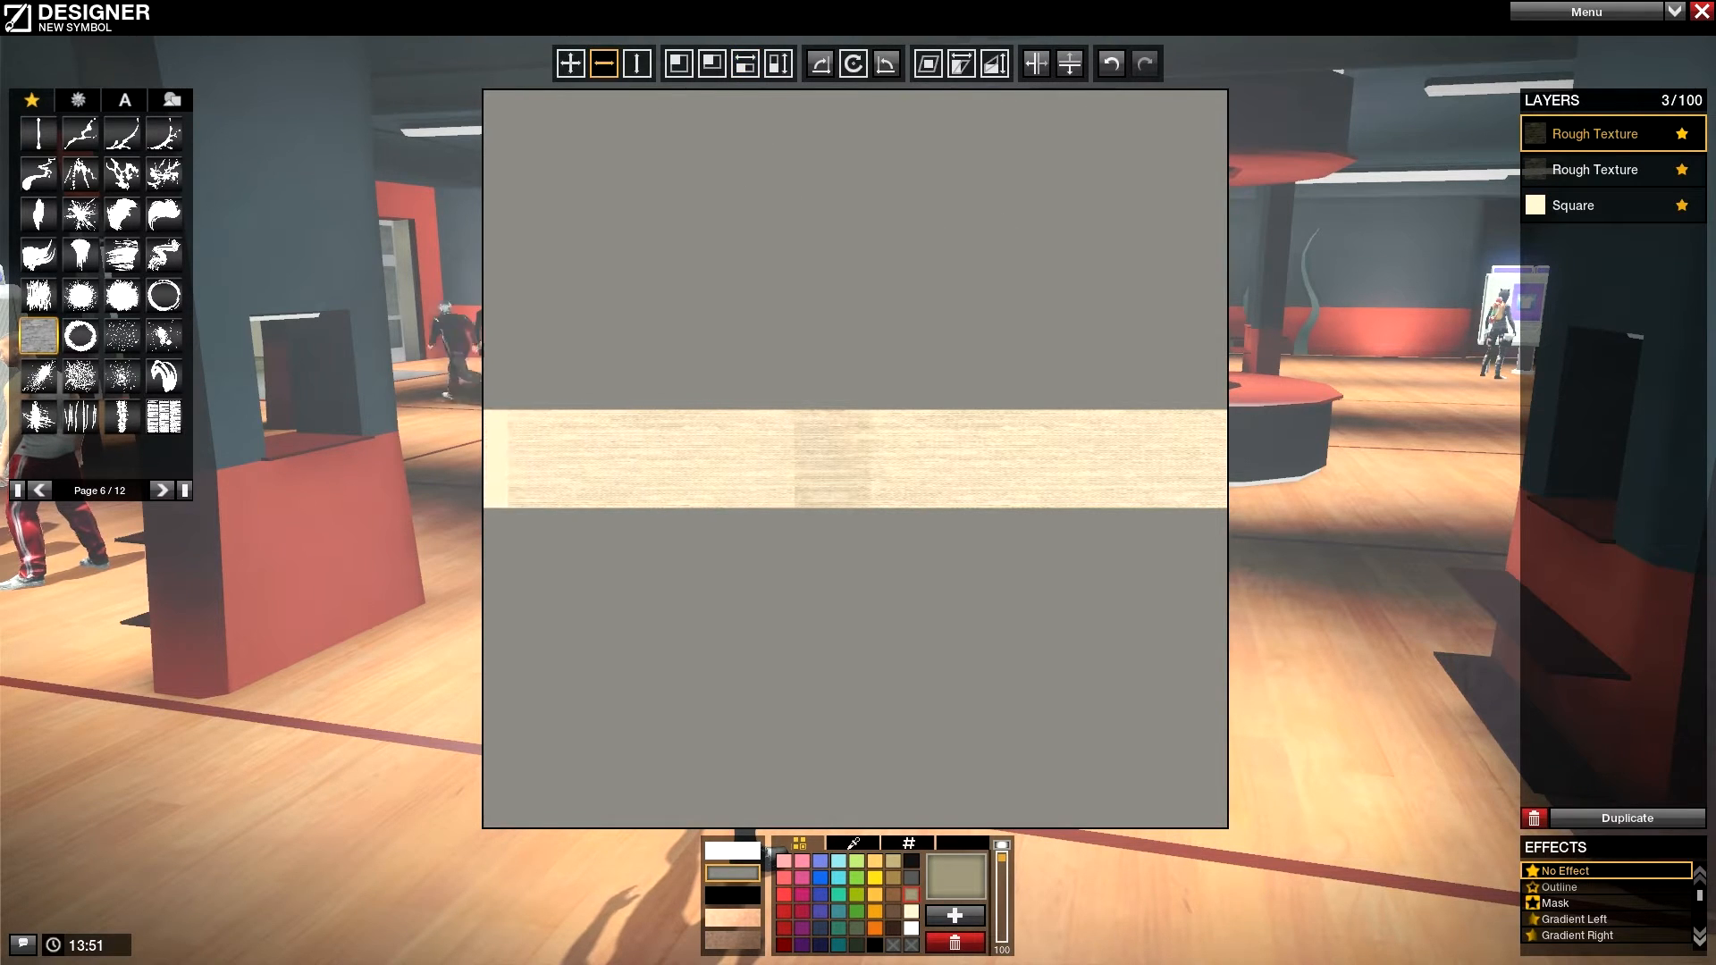
Step: Adjust the width and horizontal position of the lower Rough Texture so both textures meet seamlessly mid-band
click(1592, 170)
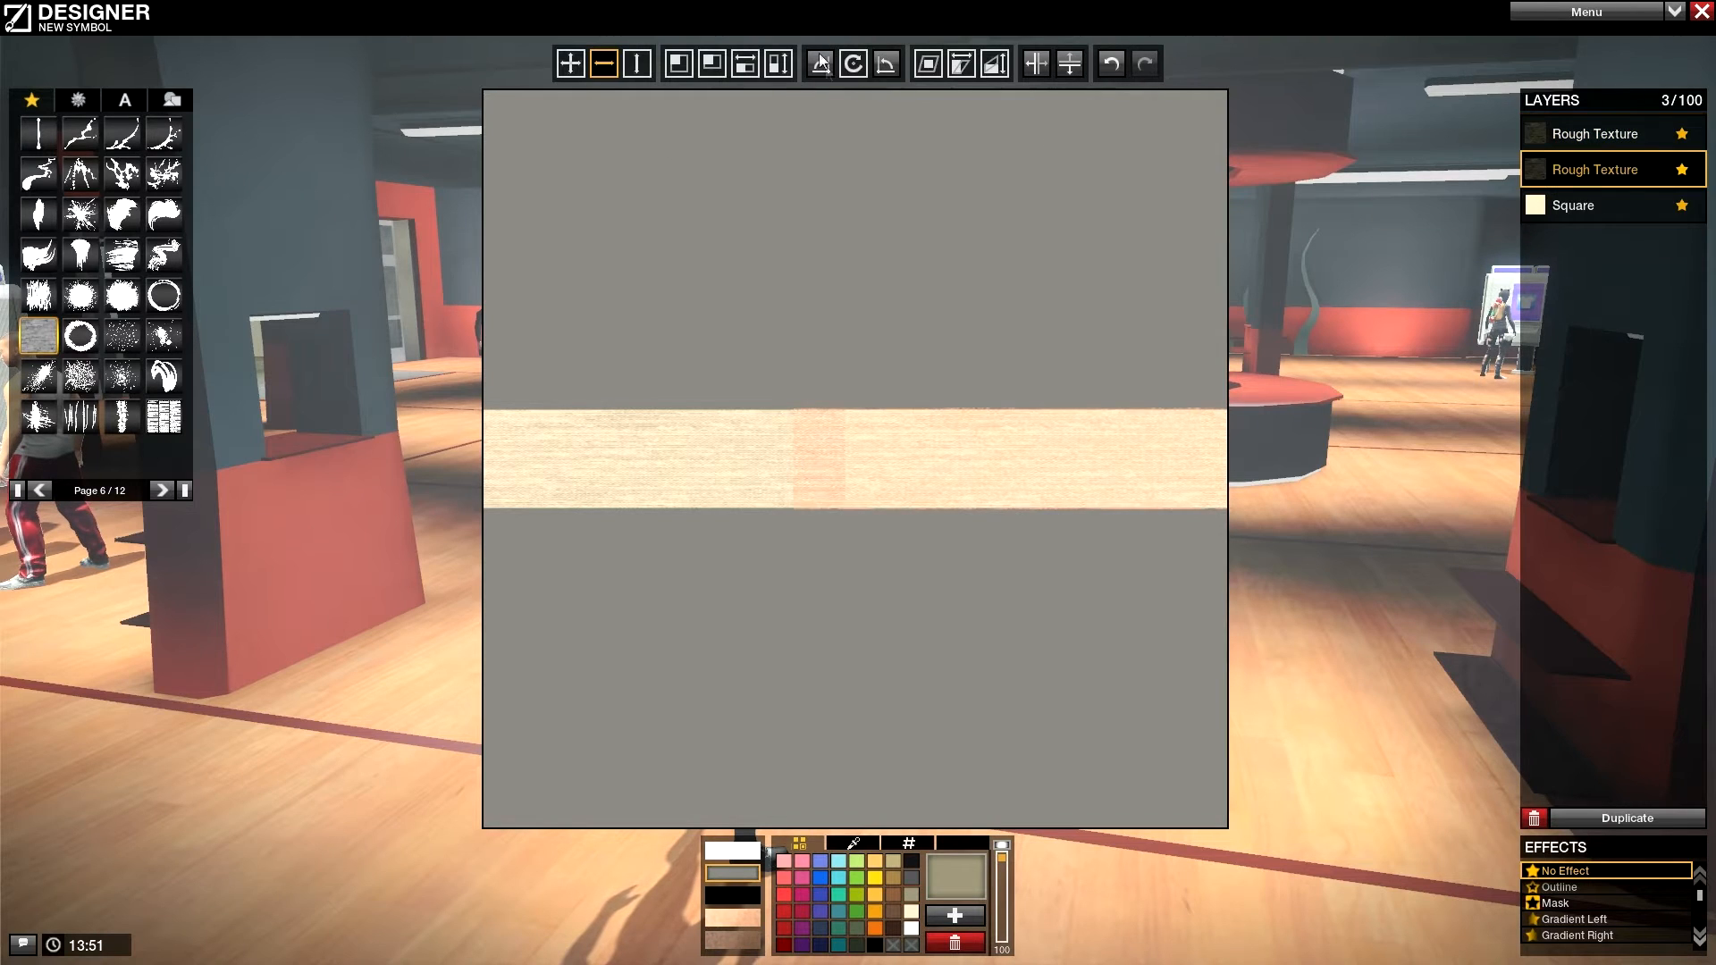
click(745, 63)
drag(811, 188, 835, 189)
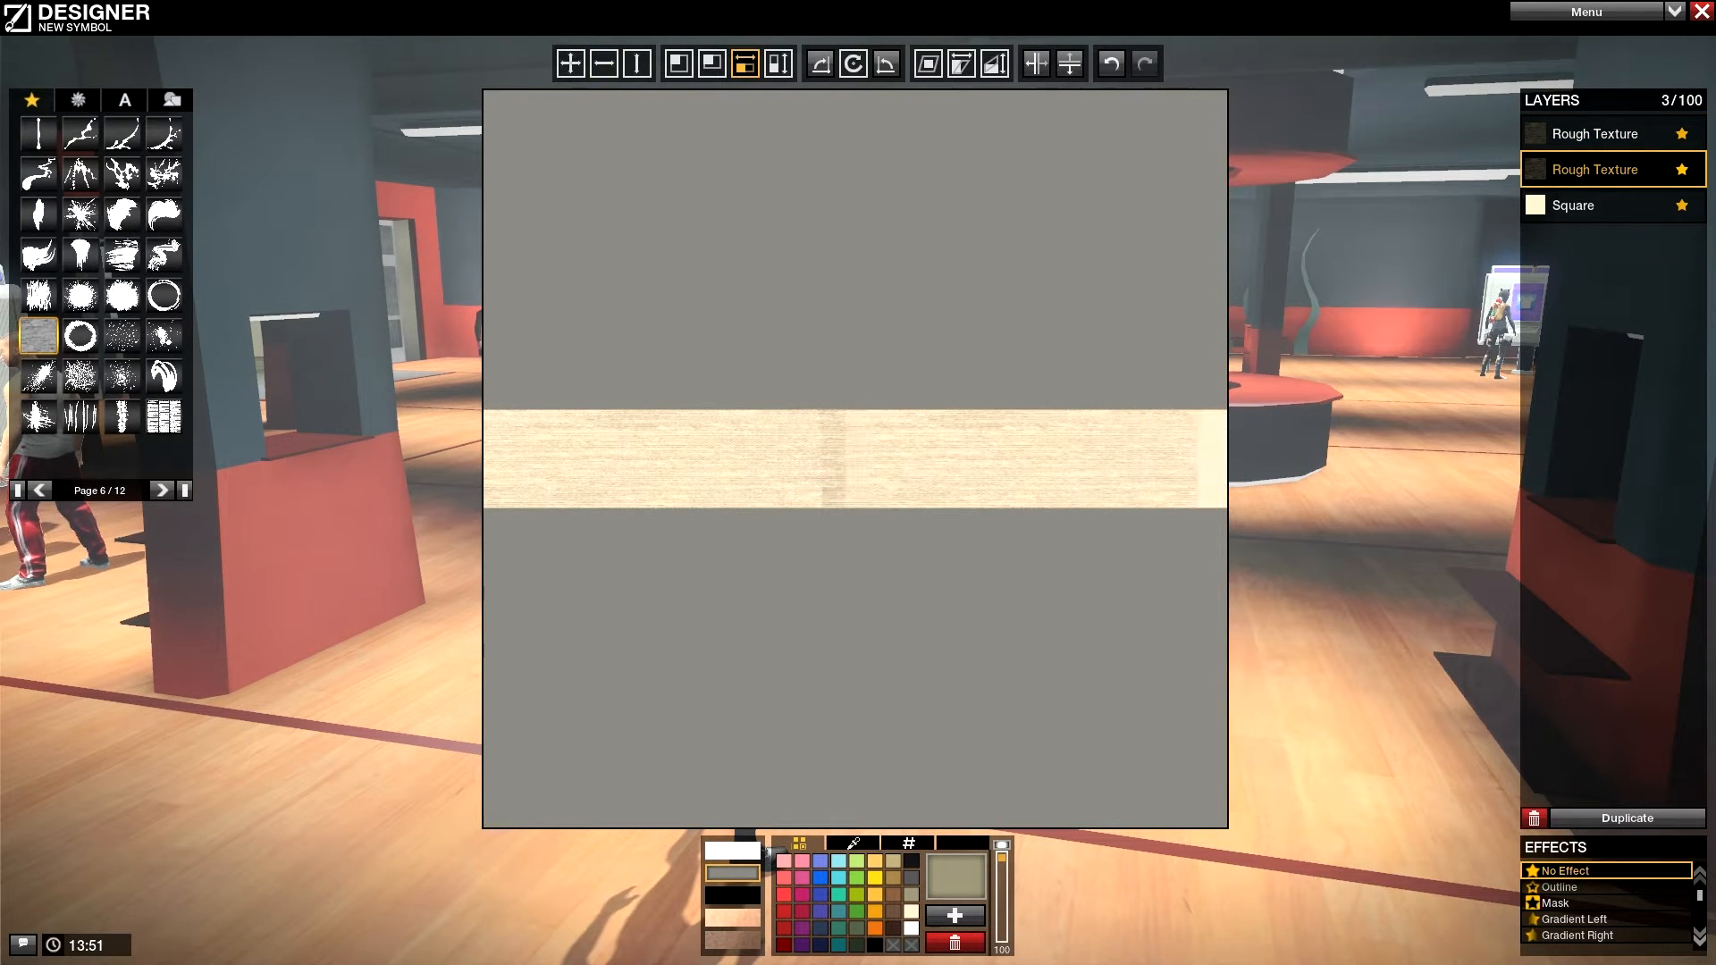
click(604, 63)
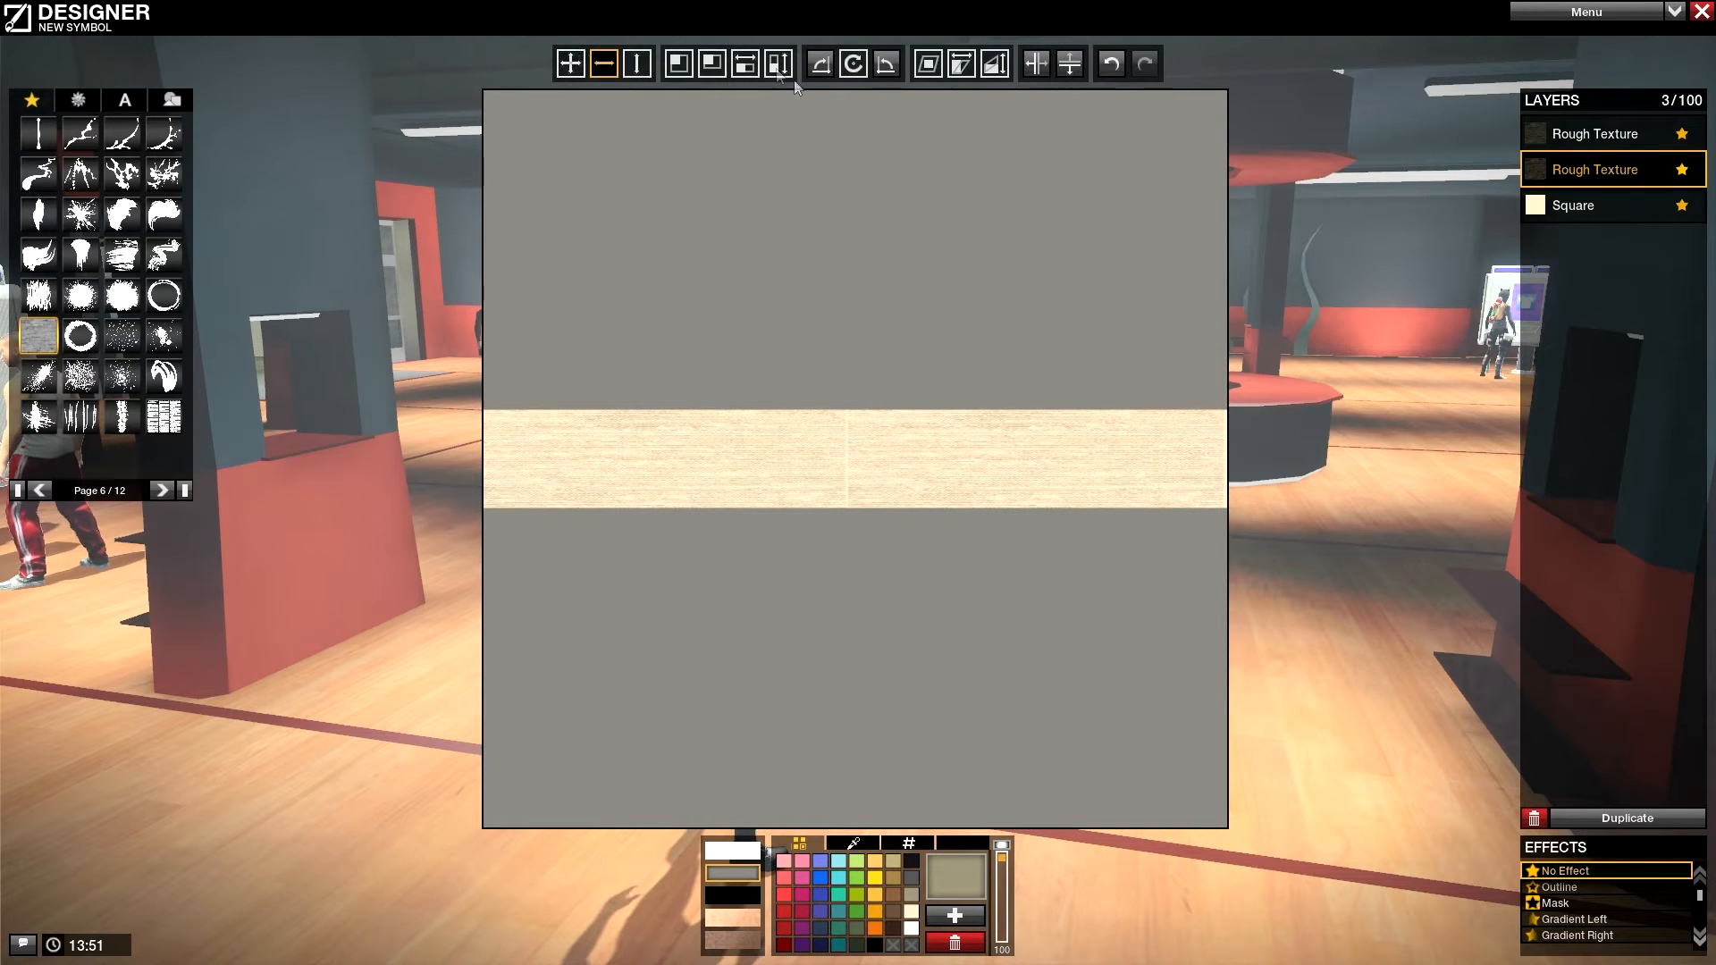
click(745, 63)
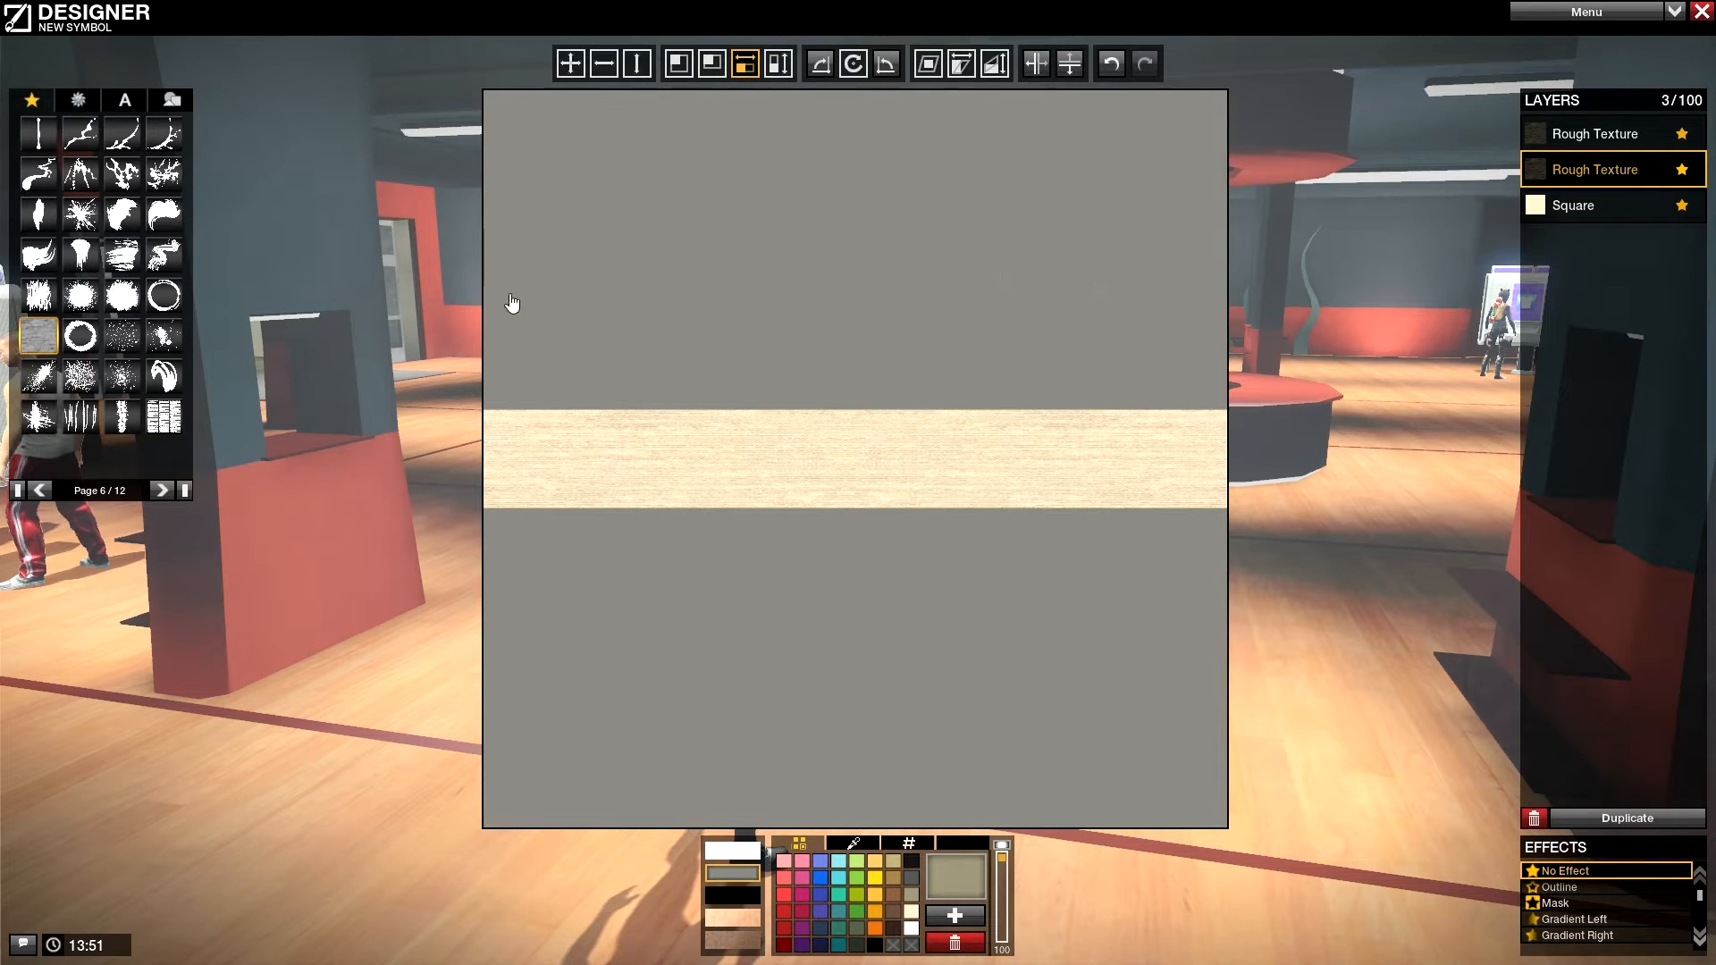
Step: Browse the pages of the shape library for a suitable shape to add to the band
click(164, 491)
click(162, 491)
click(160, 490)
click(158, 490)
click(43, 493)
click(43, 493)
click(43, 493)
click(43, 494)
click(43, 494)
click(43, 493)
click(43, 493)
click(42, 493)
click(42, 493)
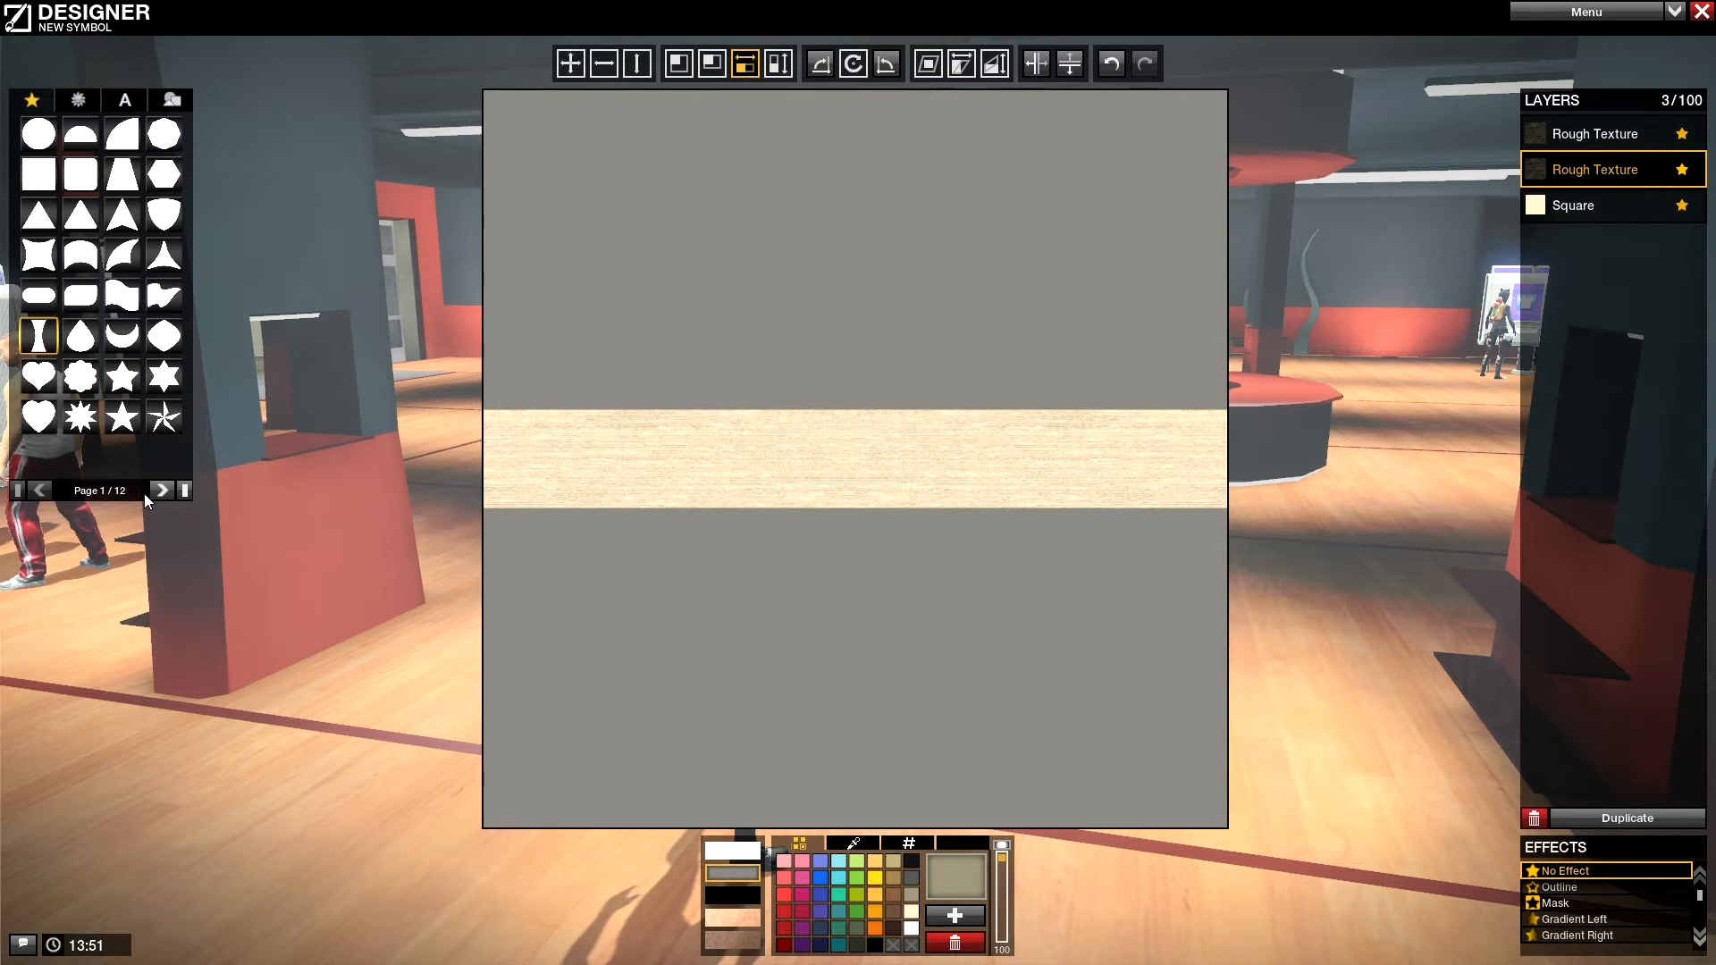
click(161, 491)
click(41, 490)
Step: Duplicate the cream Square band, bring the copy to the top of the layers and recolour it dark brown
click(39, 186)
click(1572, 205)
click(1627, 817)
drag(1573, 241, 1573, 134)
click(893, 929)
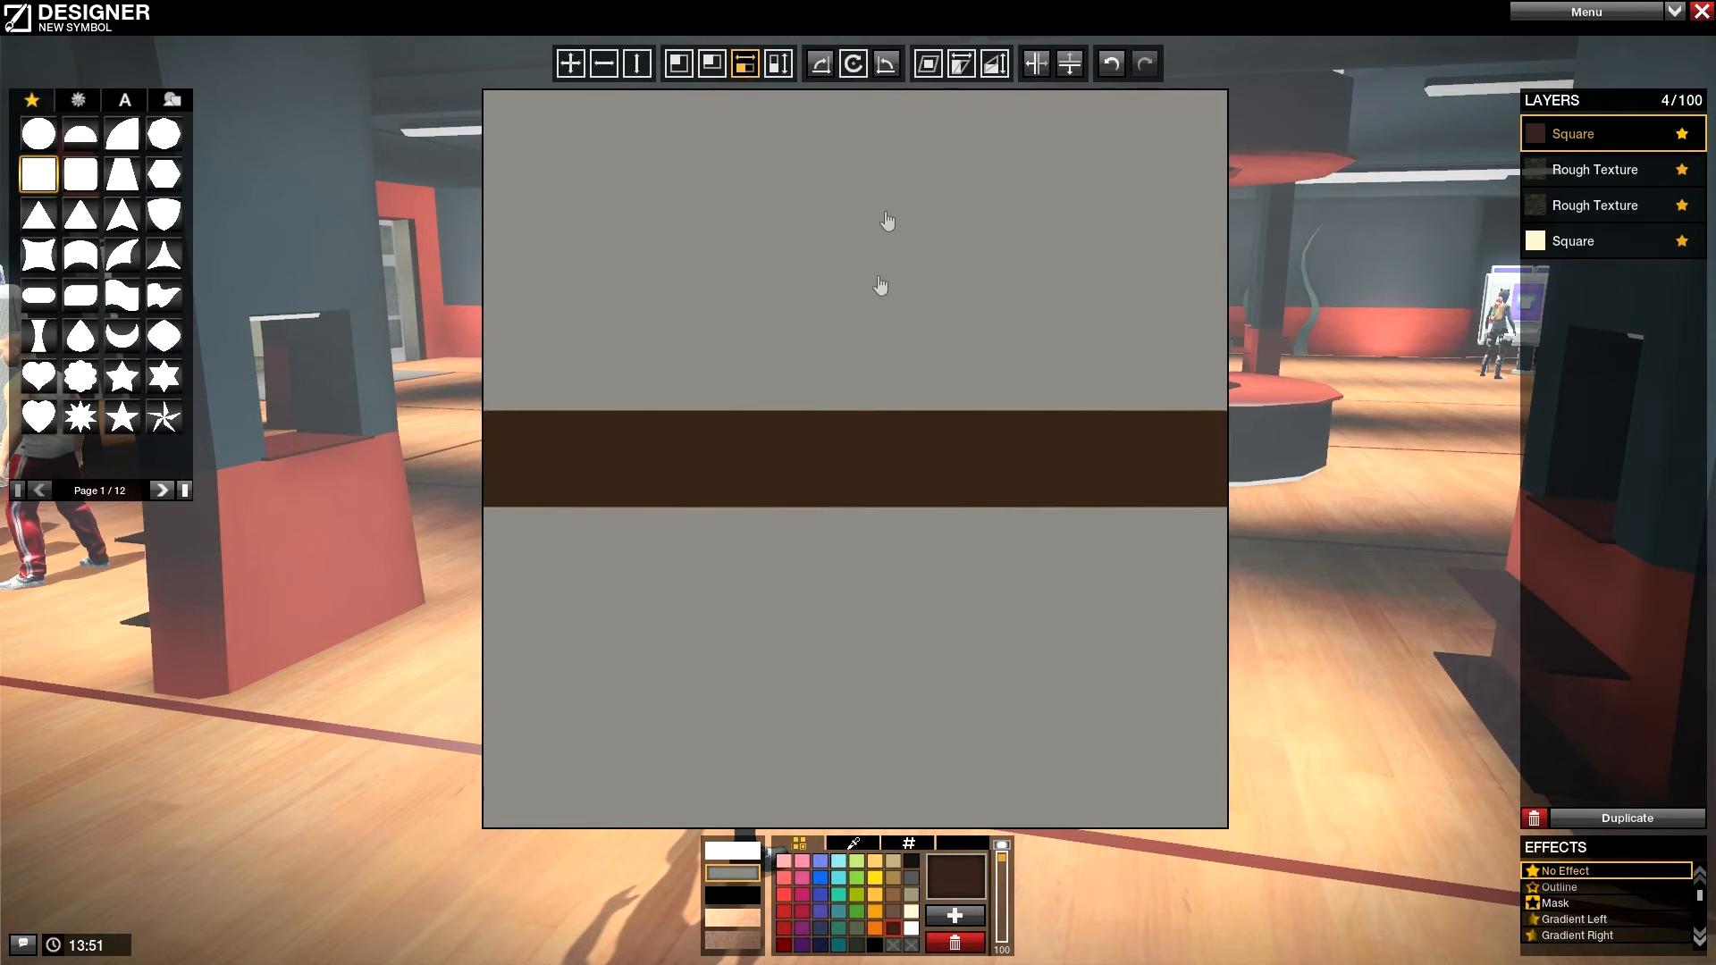
Step: Flatten the brown Square into a thin strip along the band's upper edge and lower its opacity to 42
click(778, 62)
drag(801, 180, 850, 227)
drag(1001, 856, 1003, 912)
click(637, 63)
drag(652, 179, 652, 141)
click(778, 63)
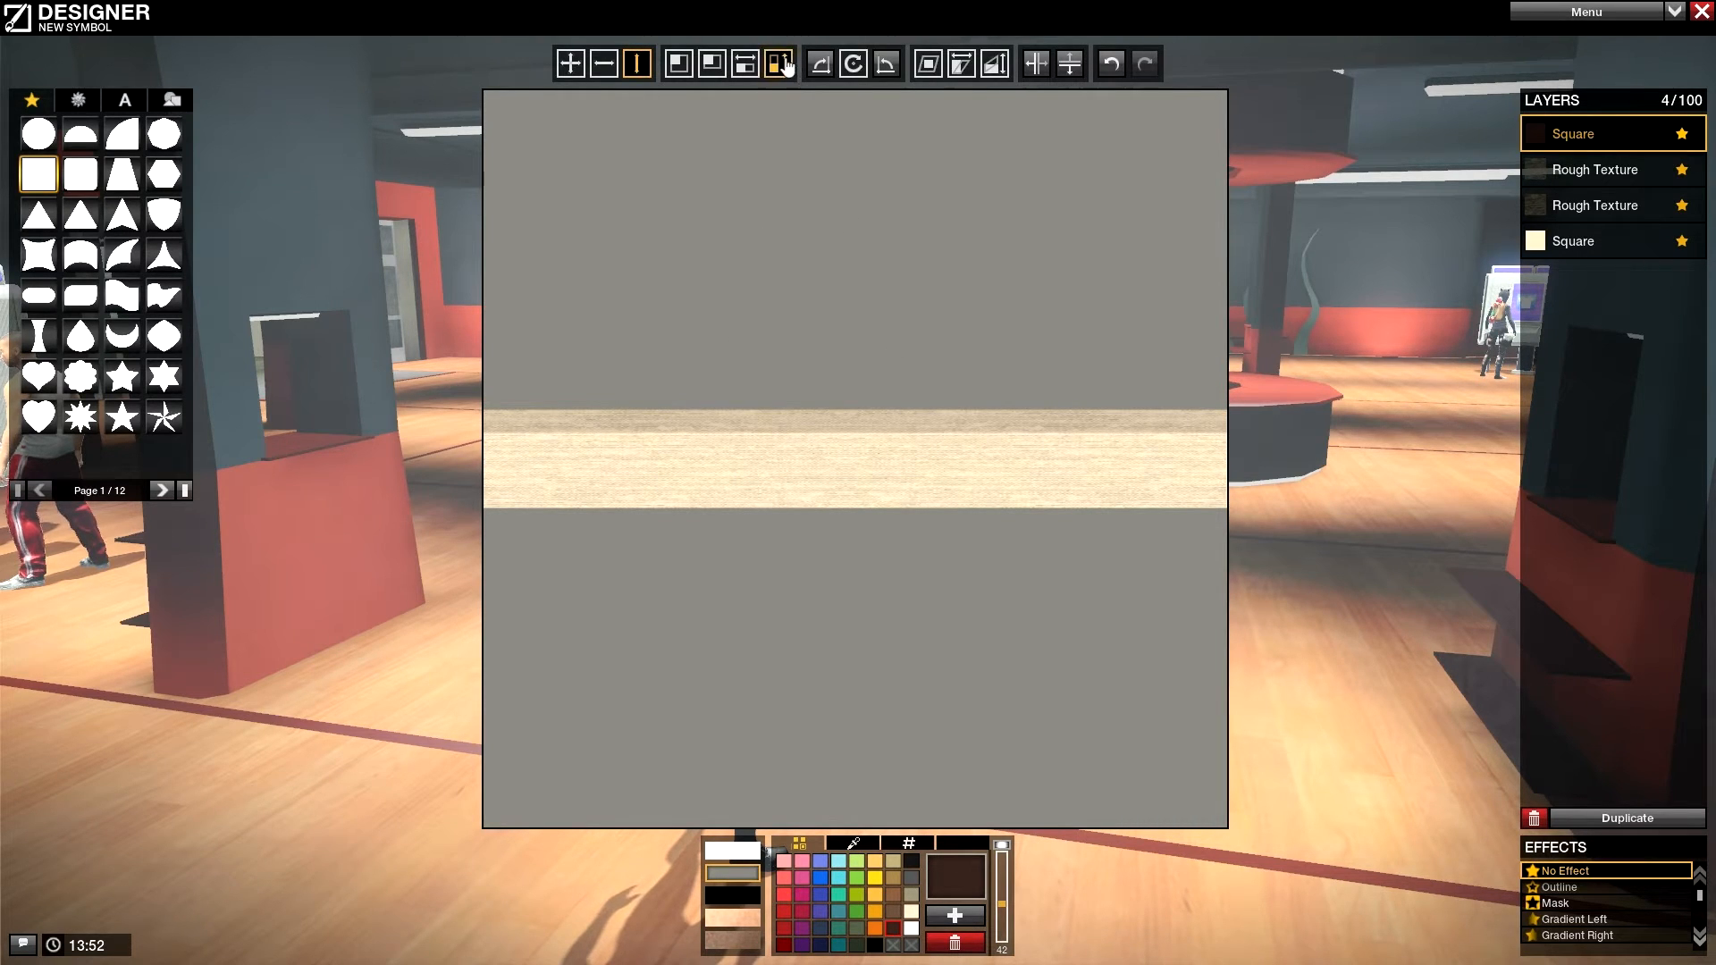
drag(831, 170, 787, 150)
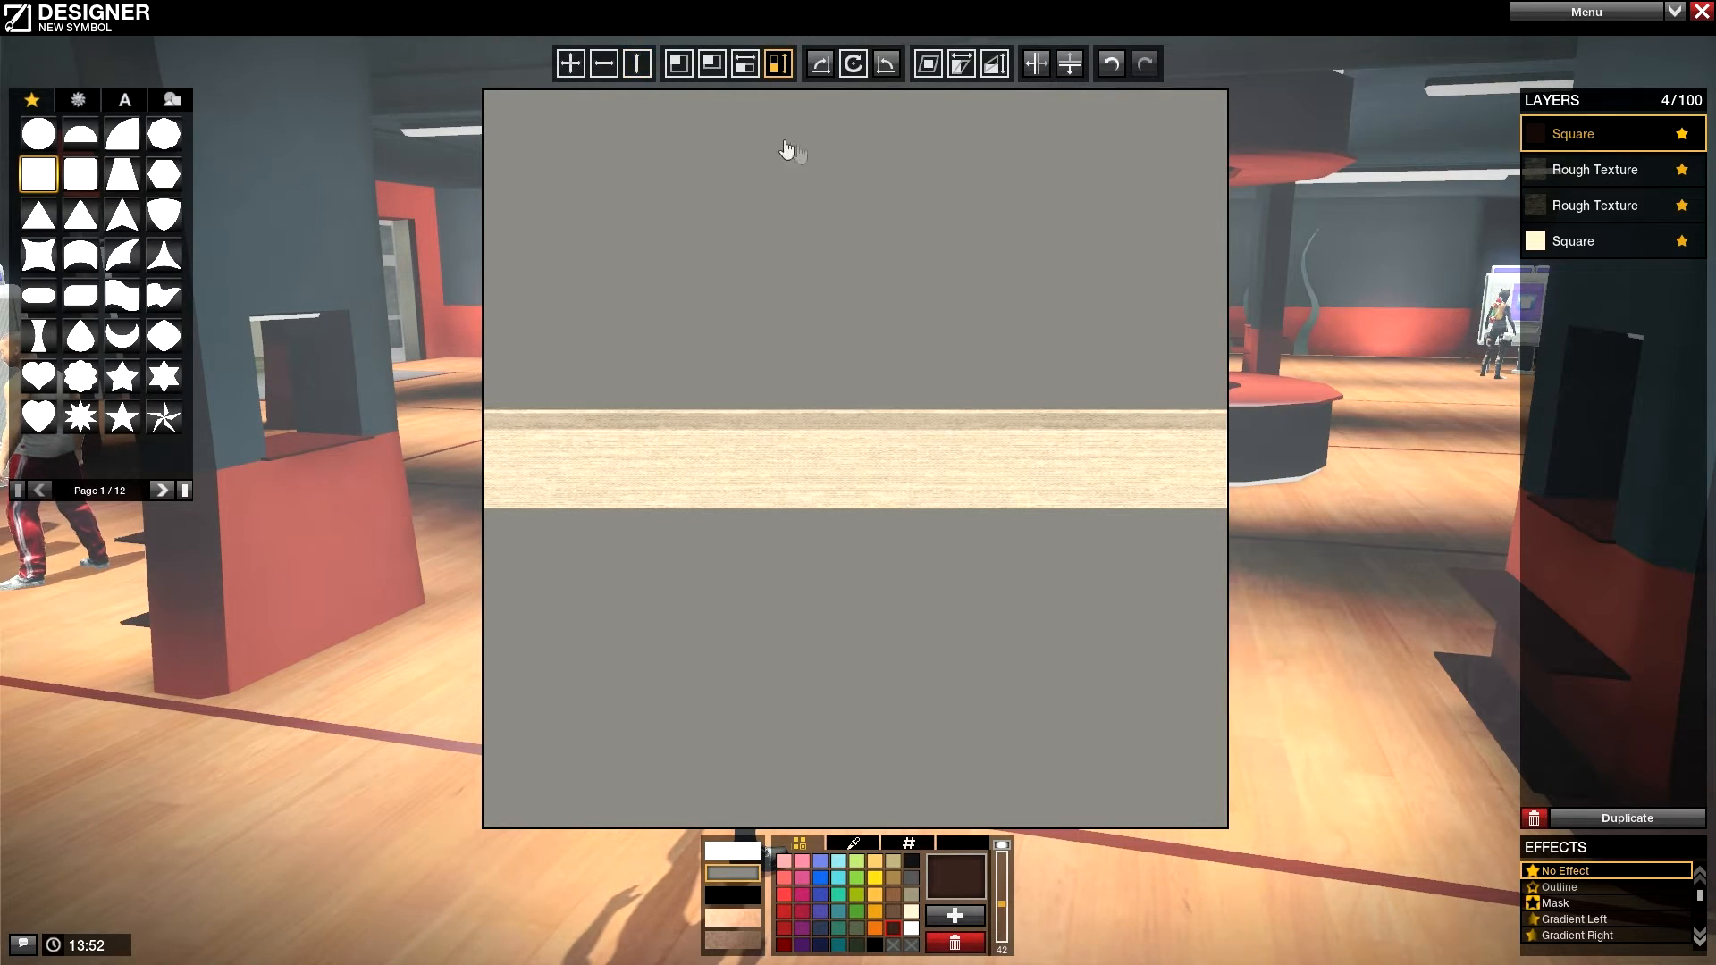
click(632, 65)
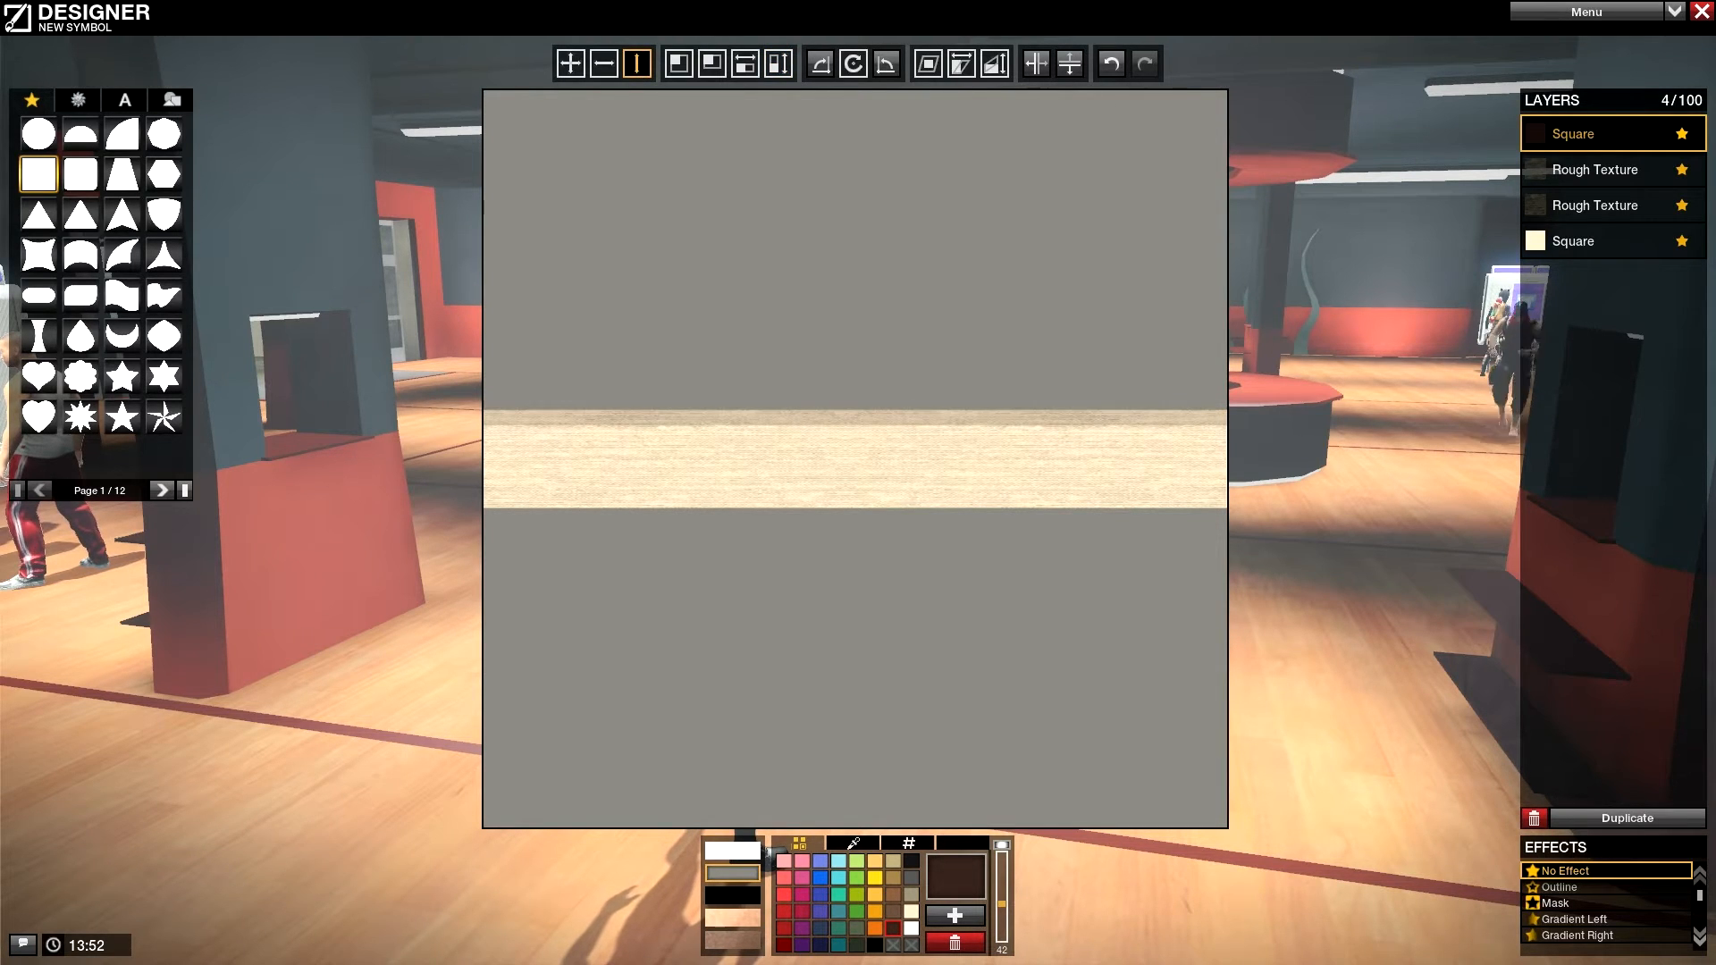
Step: Duplicate the translucent brown strip and align the copy with the band's lower edge
key(ctrl+d)
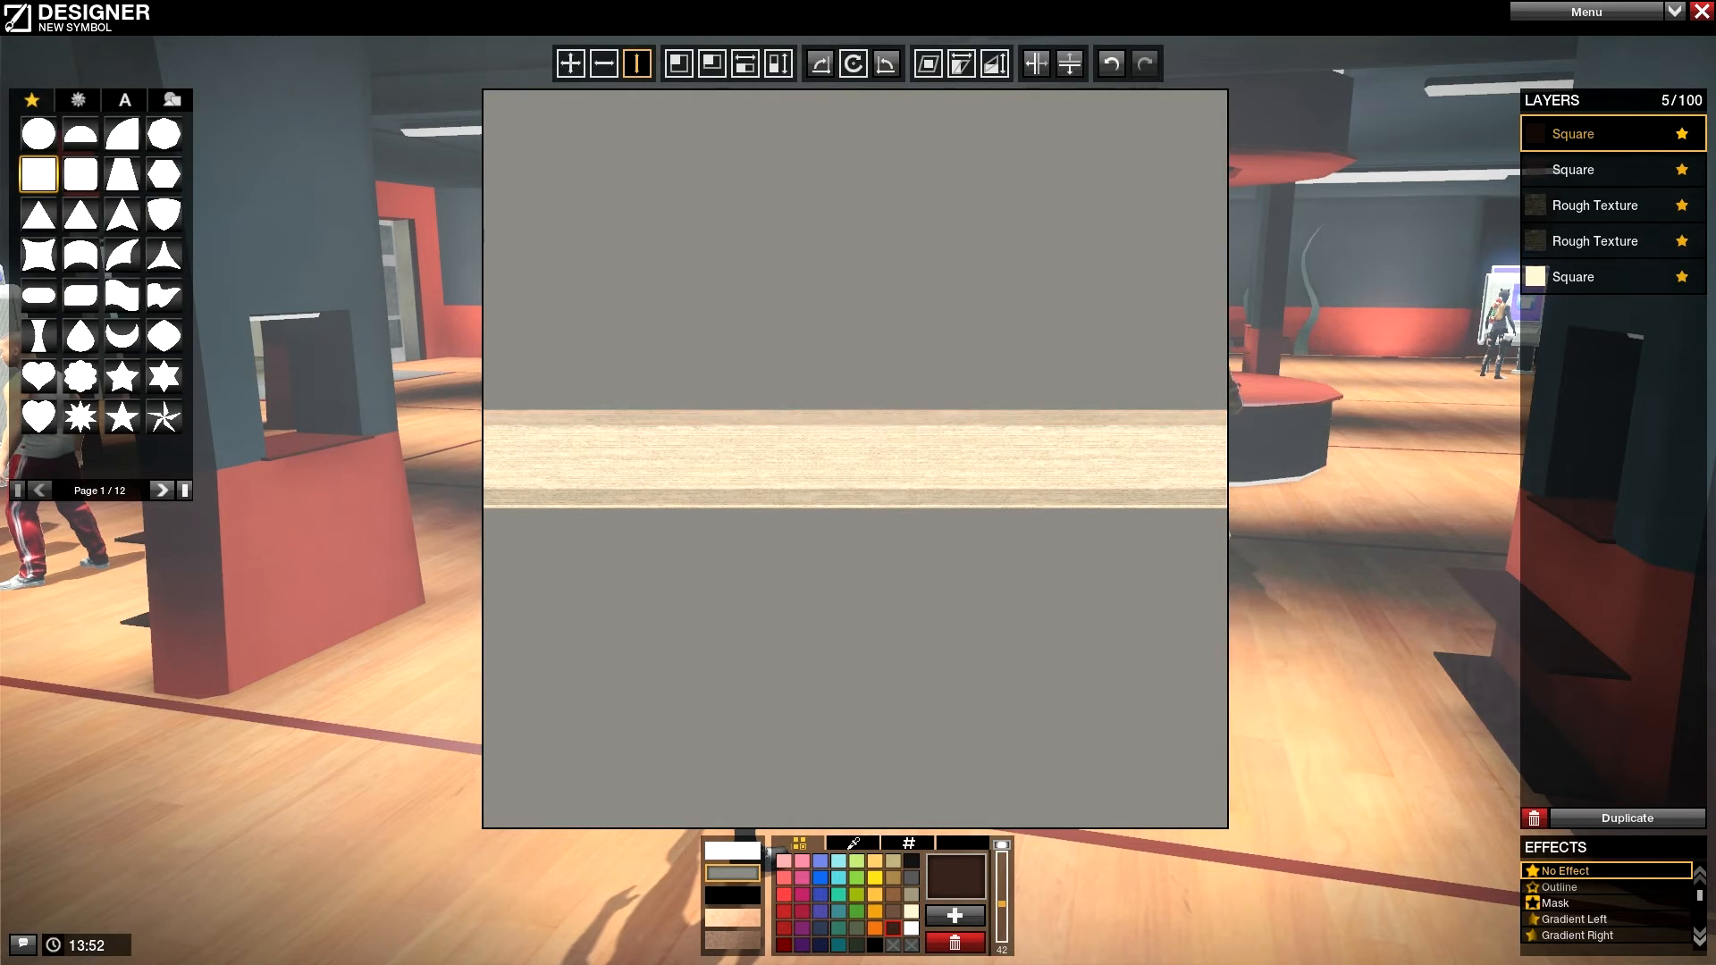
key(Down)
key(Down)
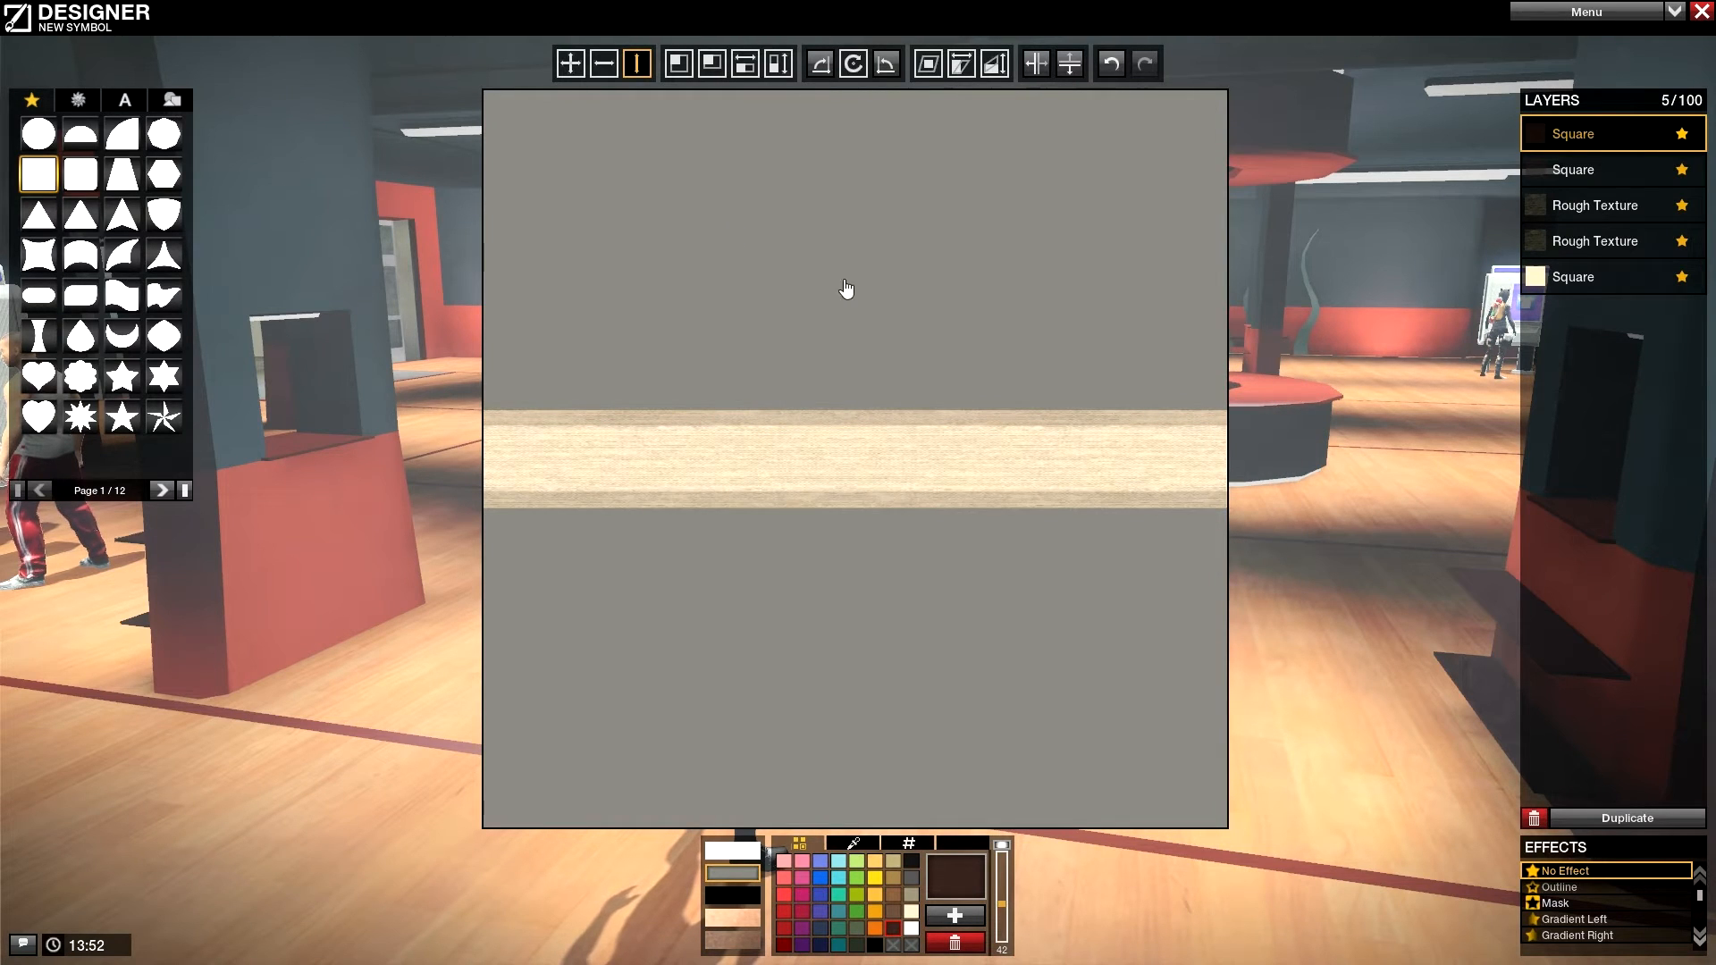
Step: Add a Spatter 1 shape from page 6 of the shape library
click(163, 491)
click(163, 492)
click(163, 491)
click(163, 491)
click(163, 492)
click(39, 490)
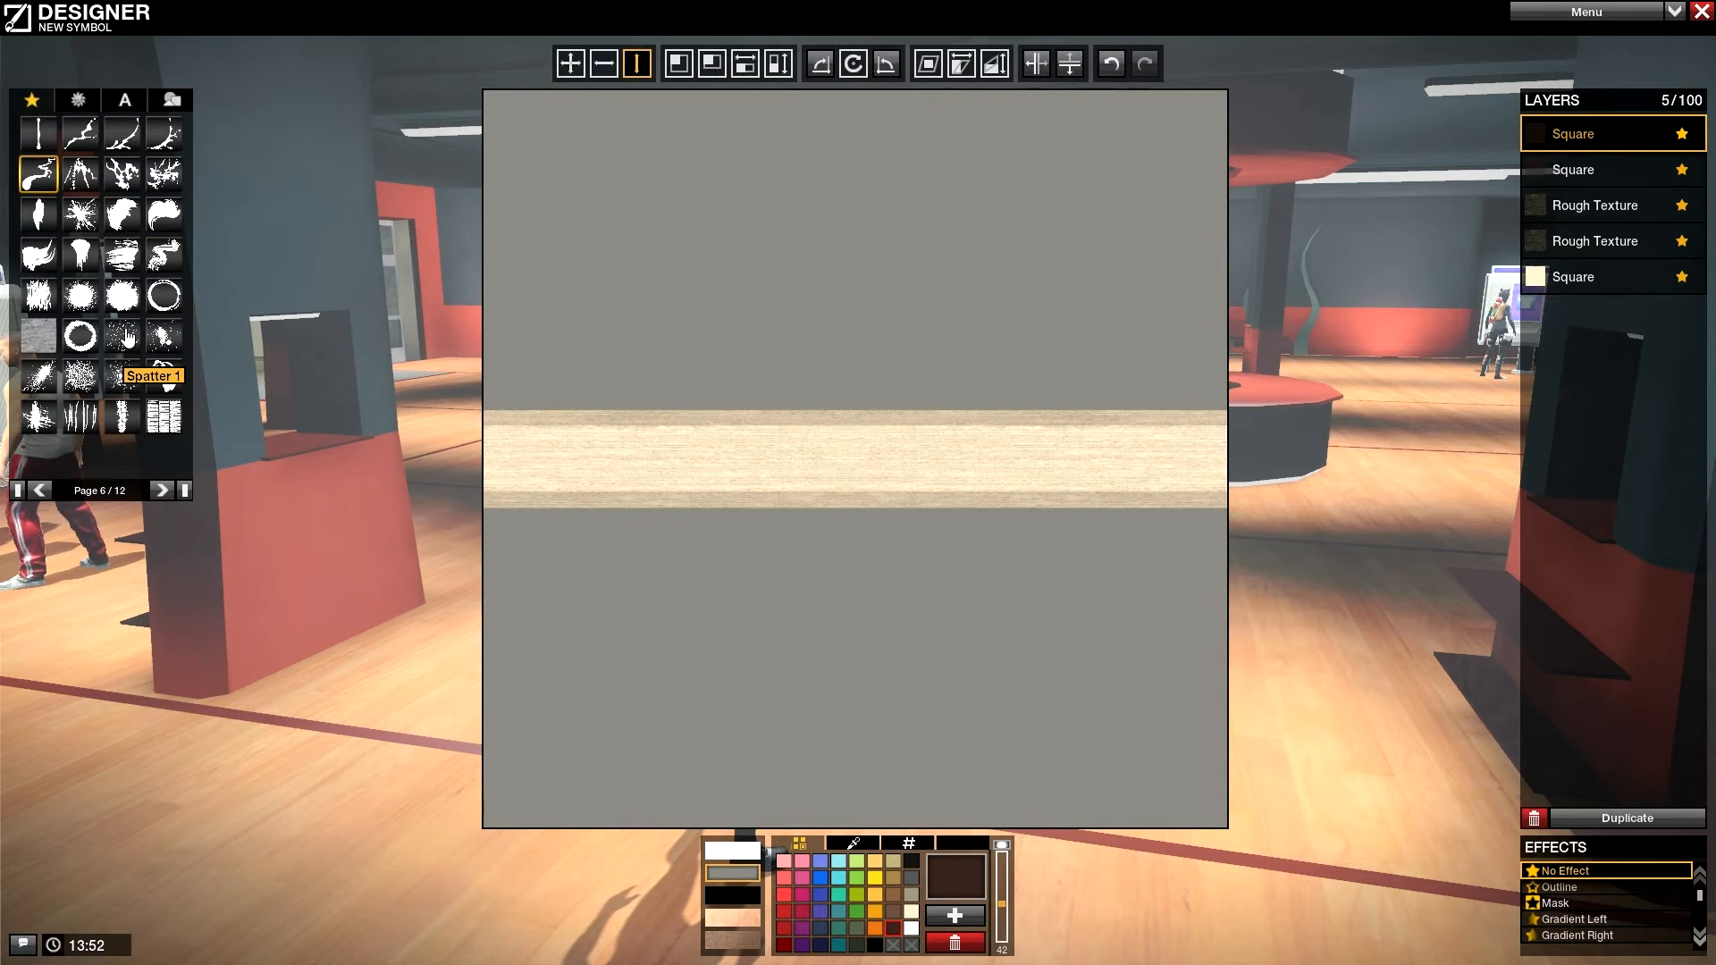
click(125, 336)
Step: Shrink the Spatter 1 to the band's height and colour it dark red at 55 opacity
click(770, 70)
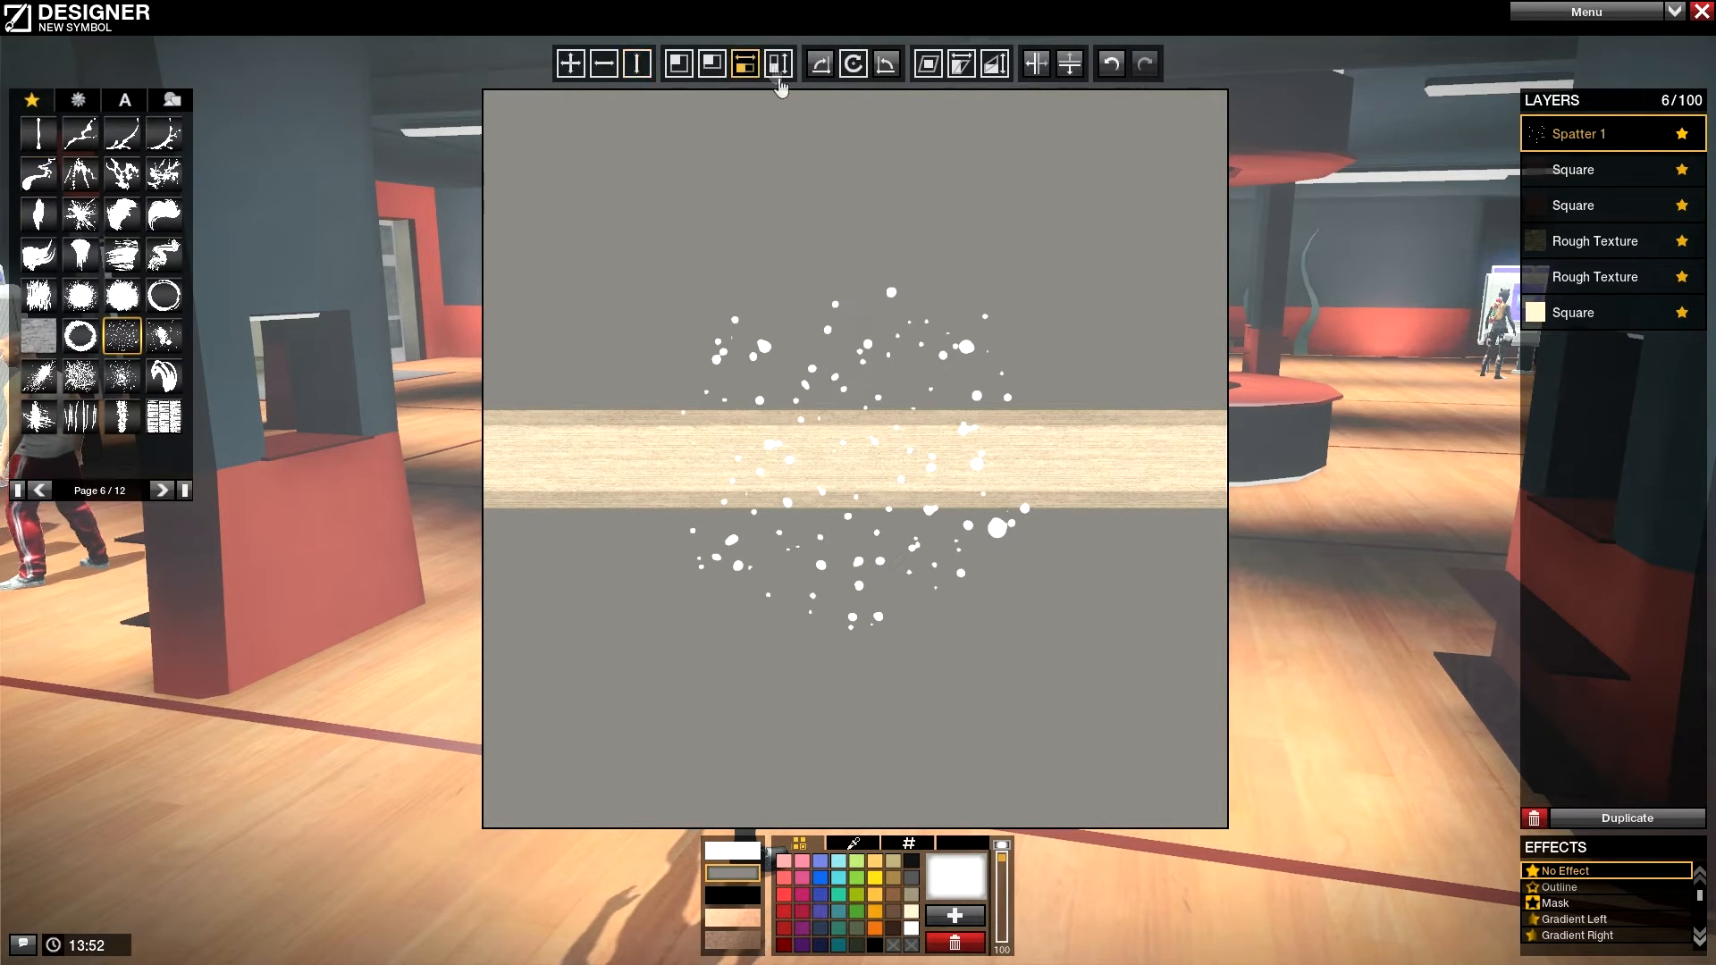
click(678, 62)
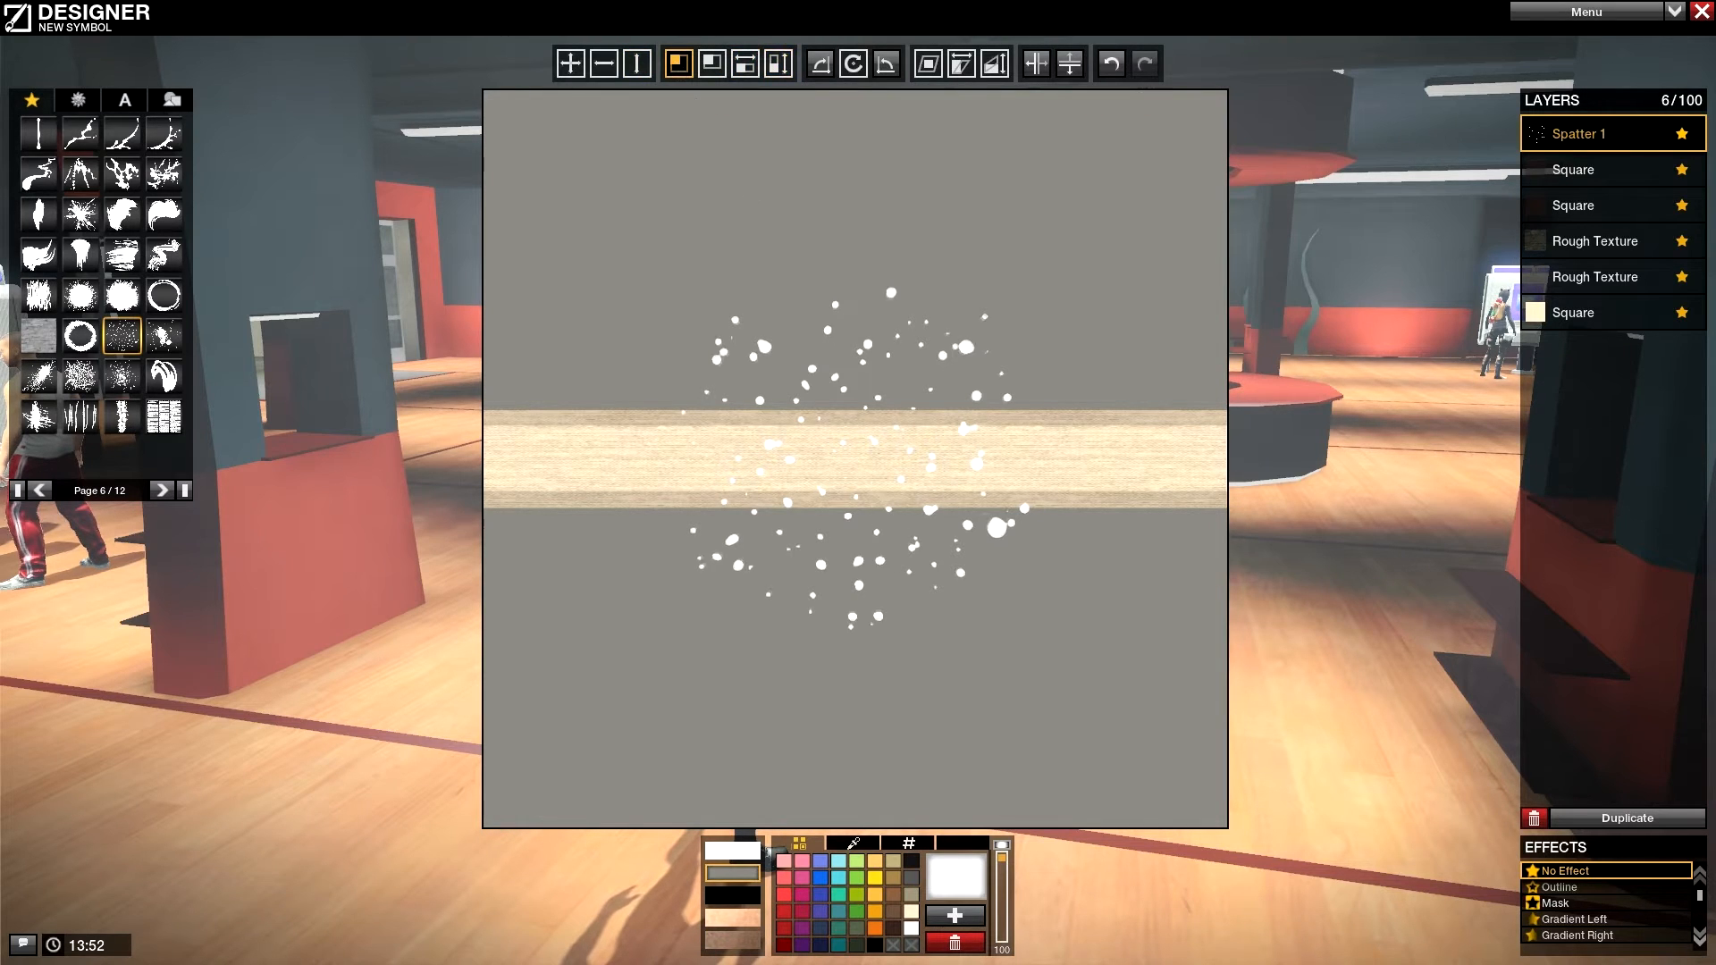
drag(750, 295, 749, 183)
click(773, 65)
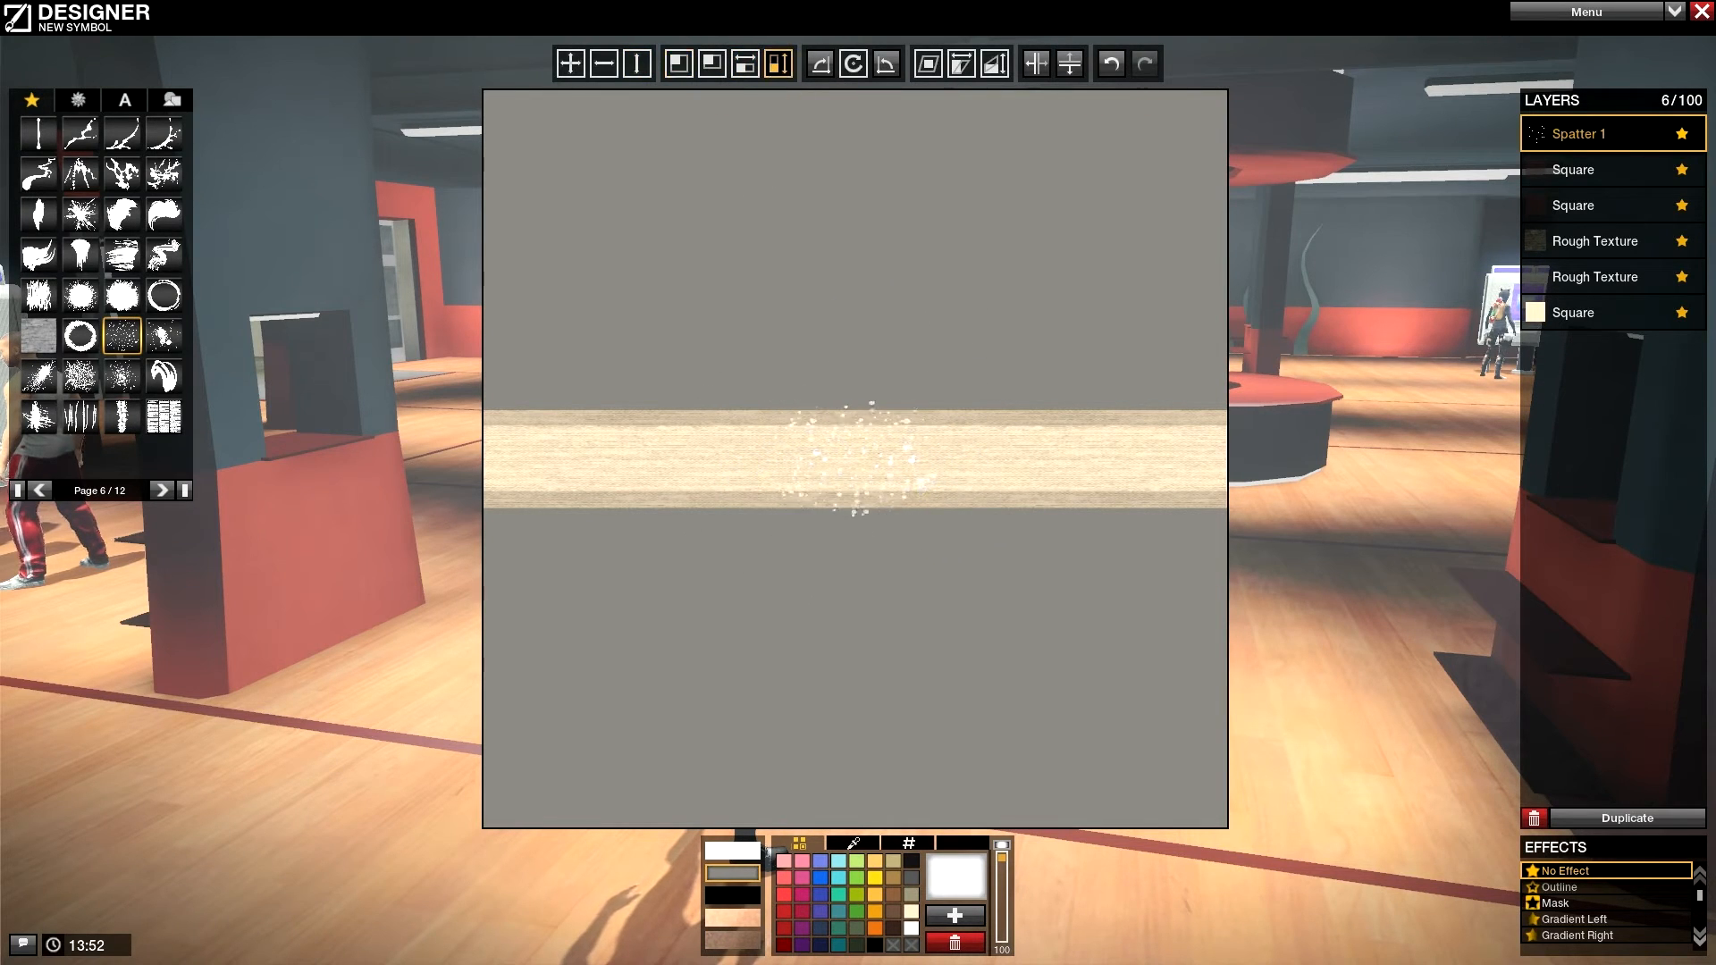
click(784, 945)
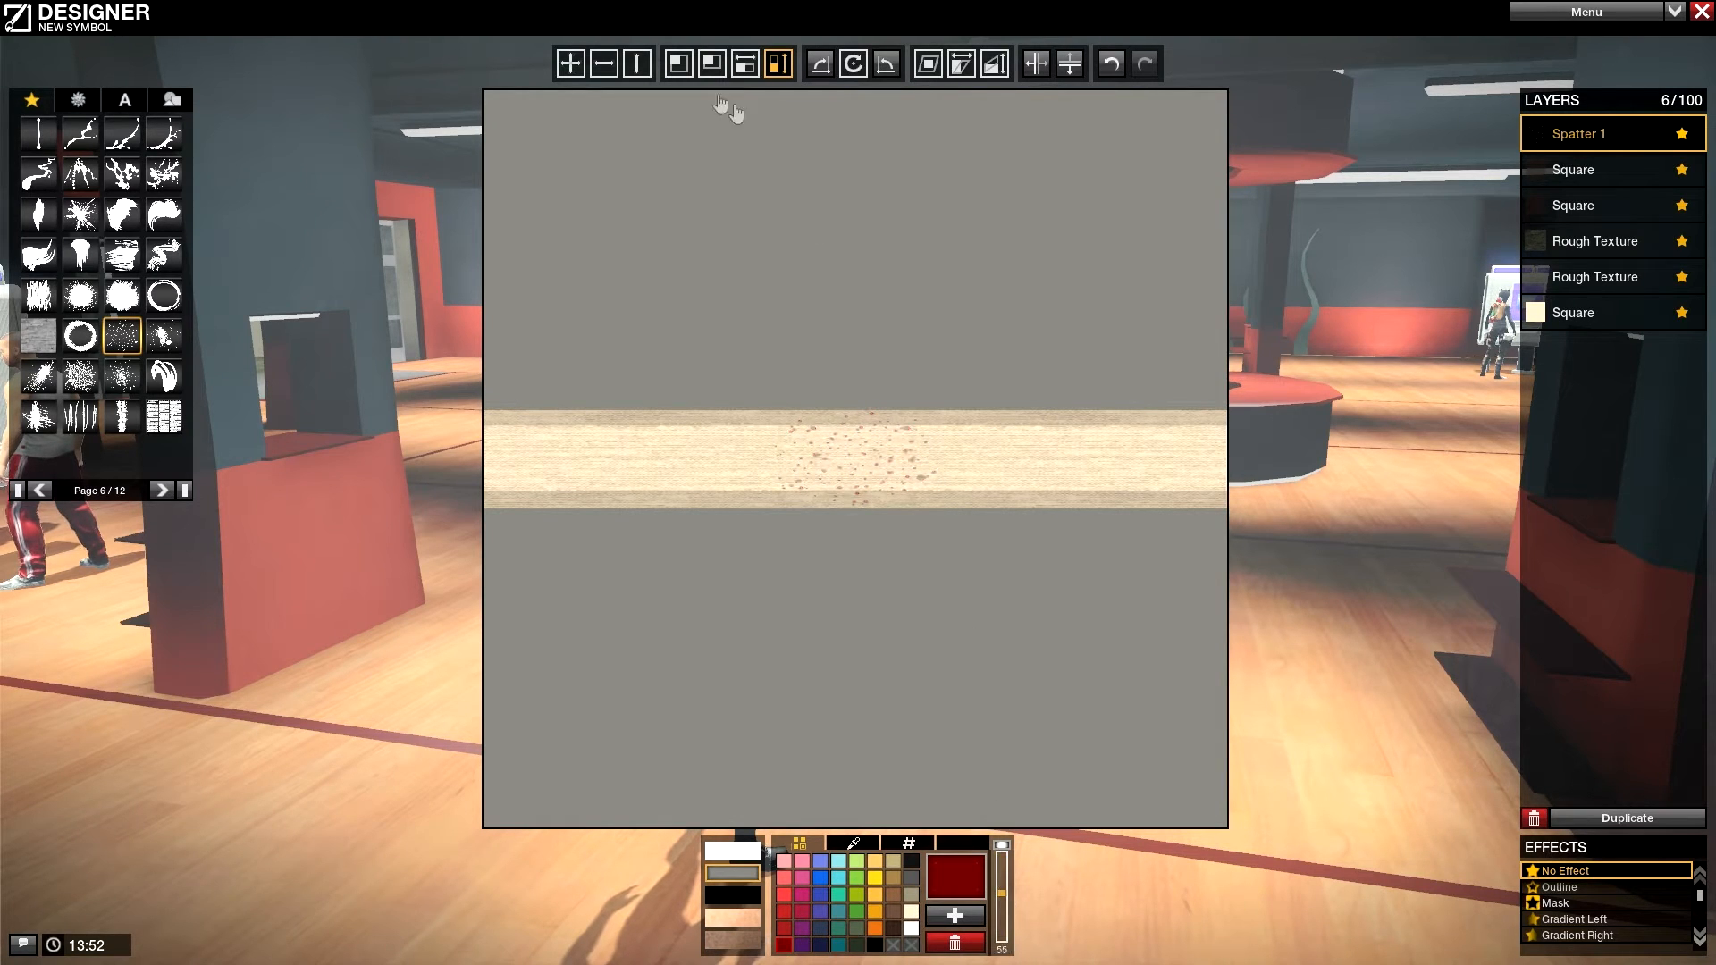
Step: Move the Spatter 1 to the band's left end and place a rotated duplicate beside it
click(604, 62)
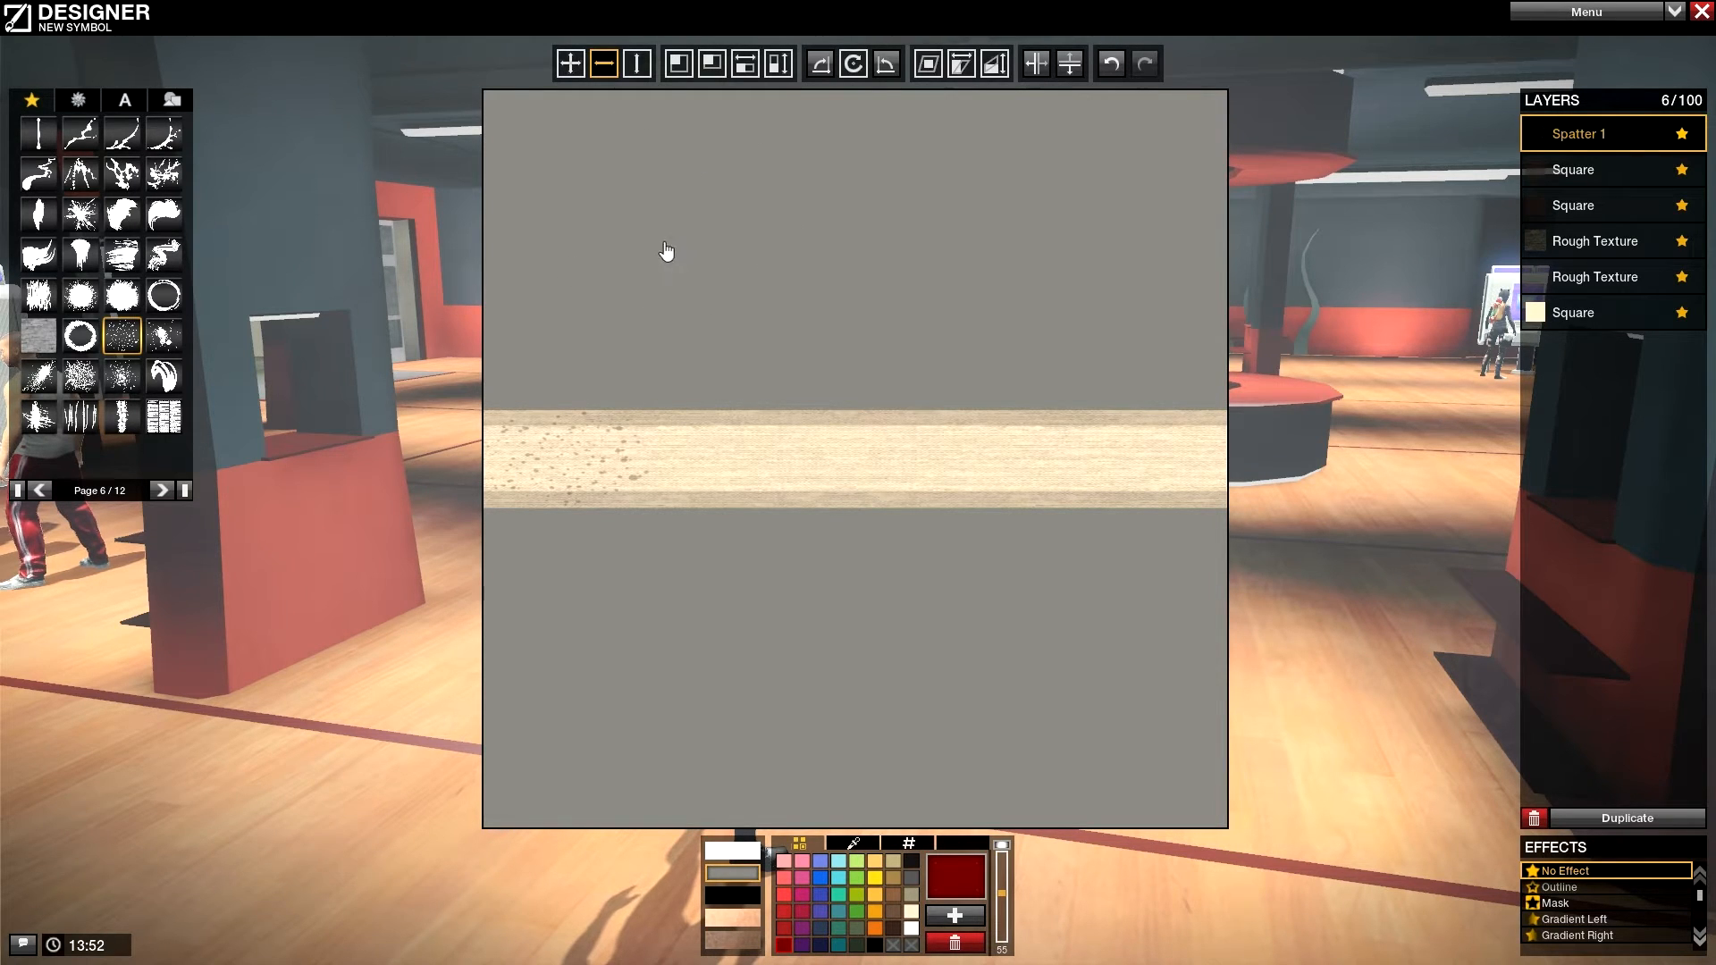
key(ctrl+d)
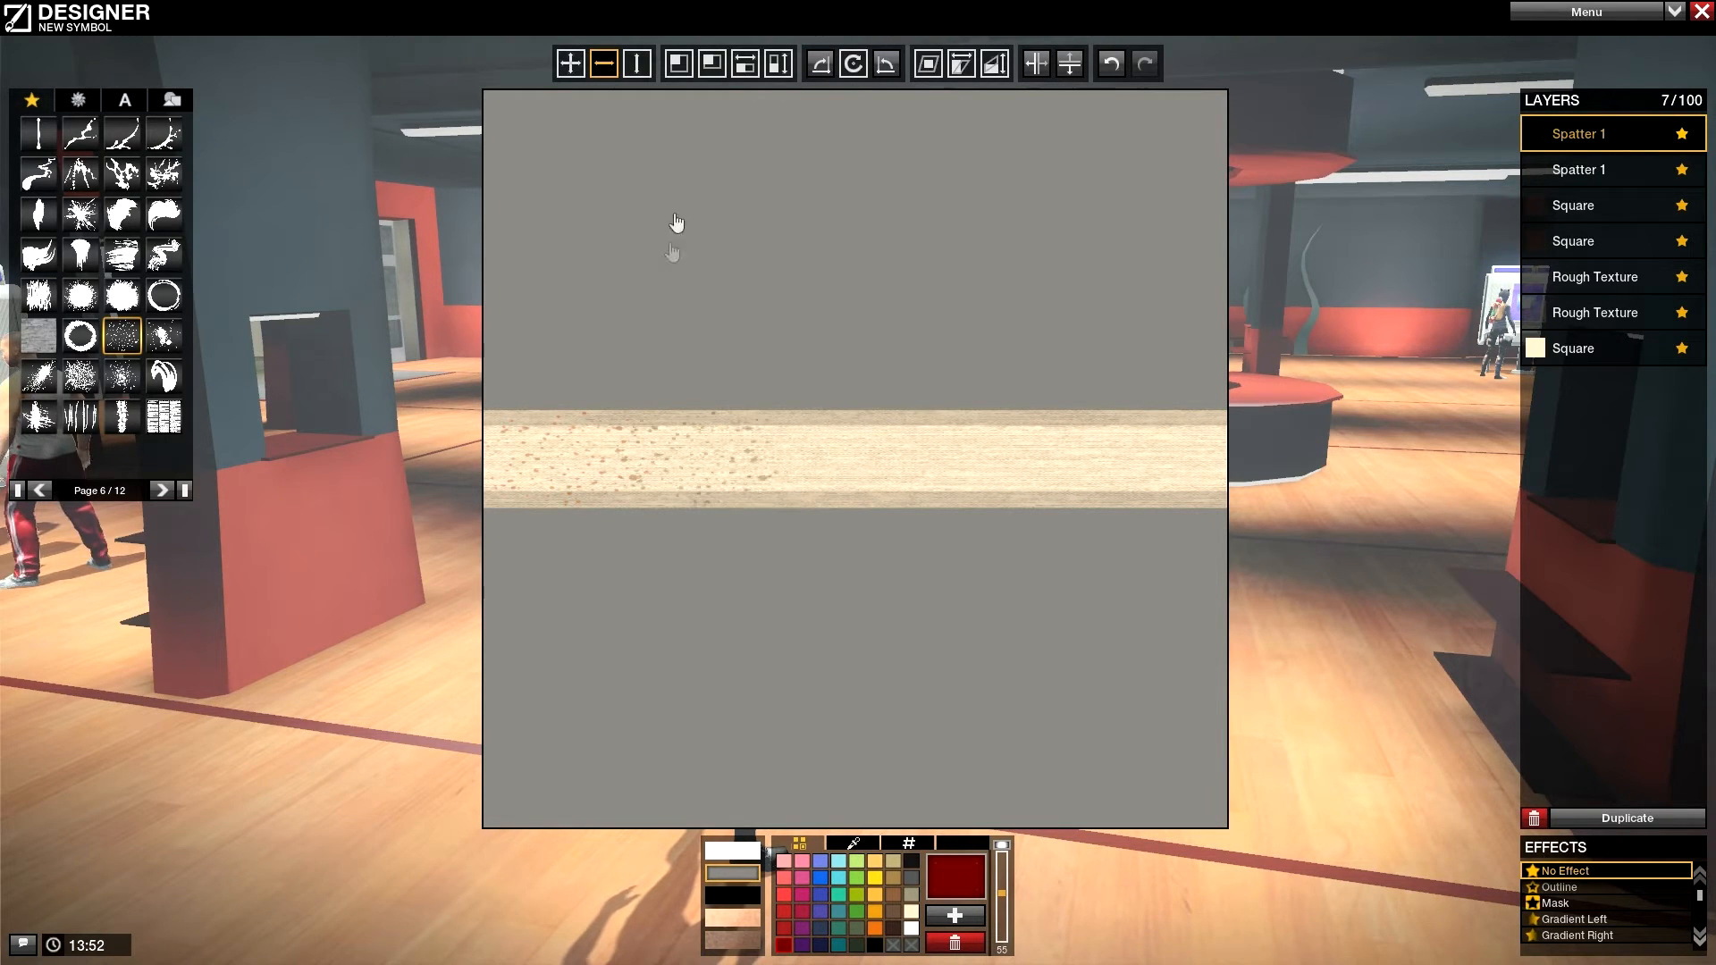
click(854, 62)
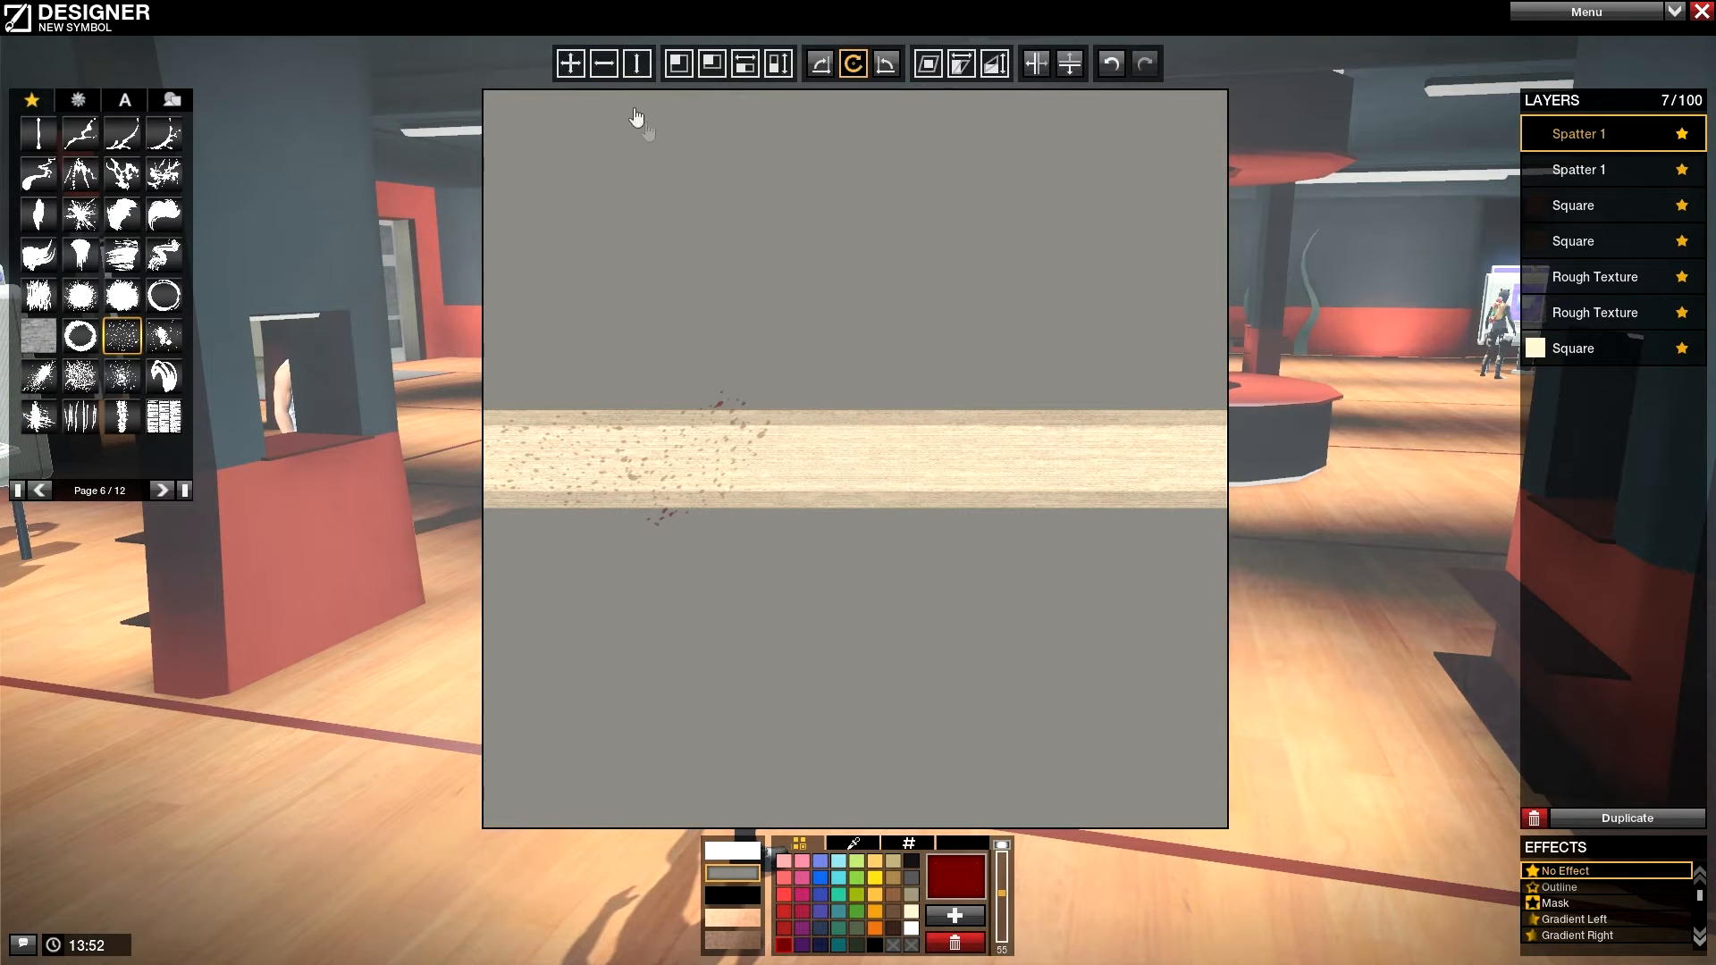
click(604, 63)
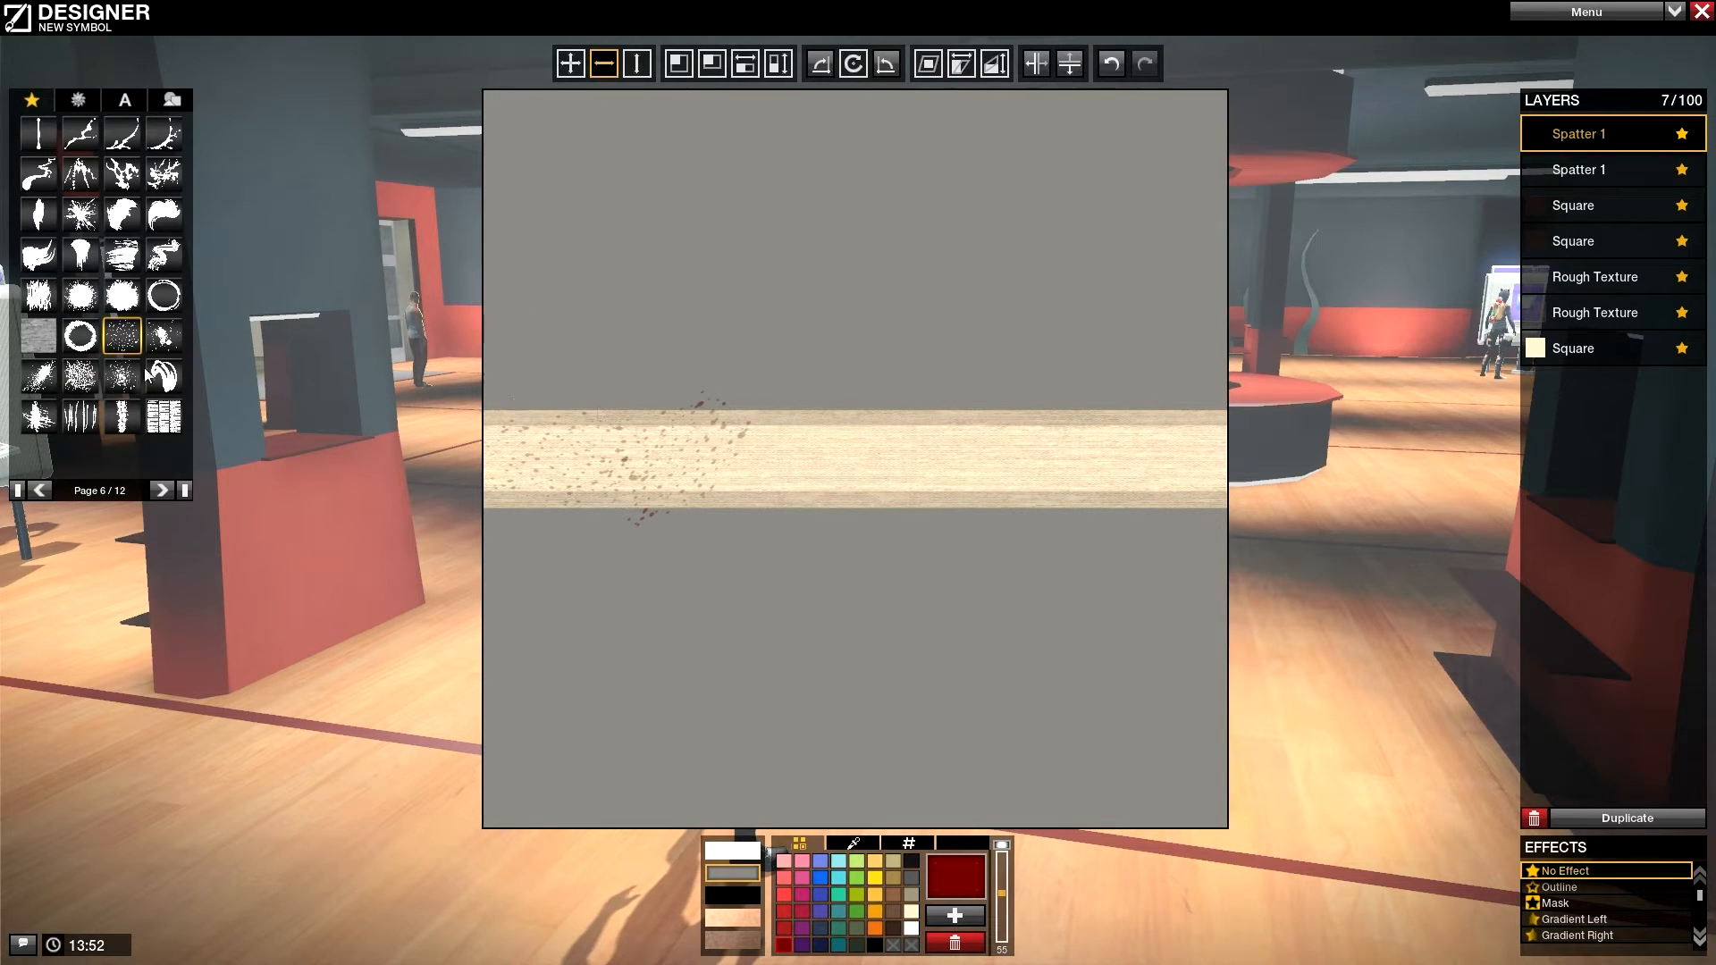
Step: Add another Spatter 1 shape in dark red at 53 opacity
click(125, 374)
click(783, 944)
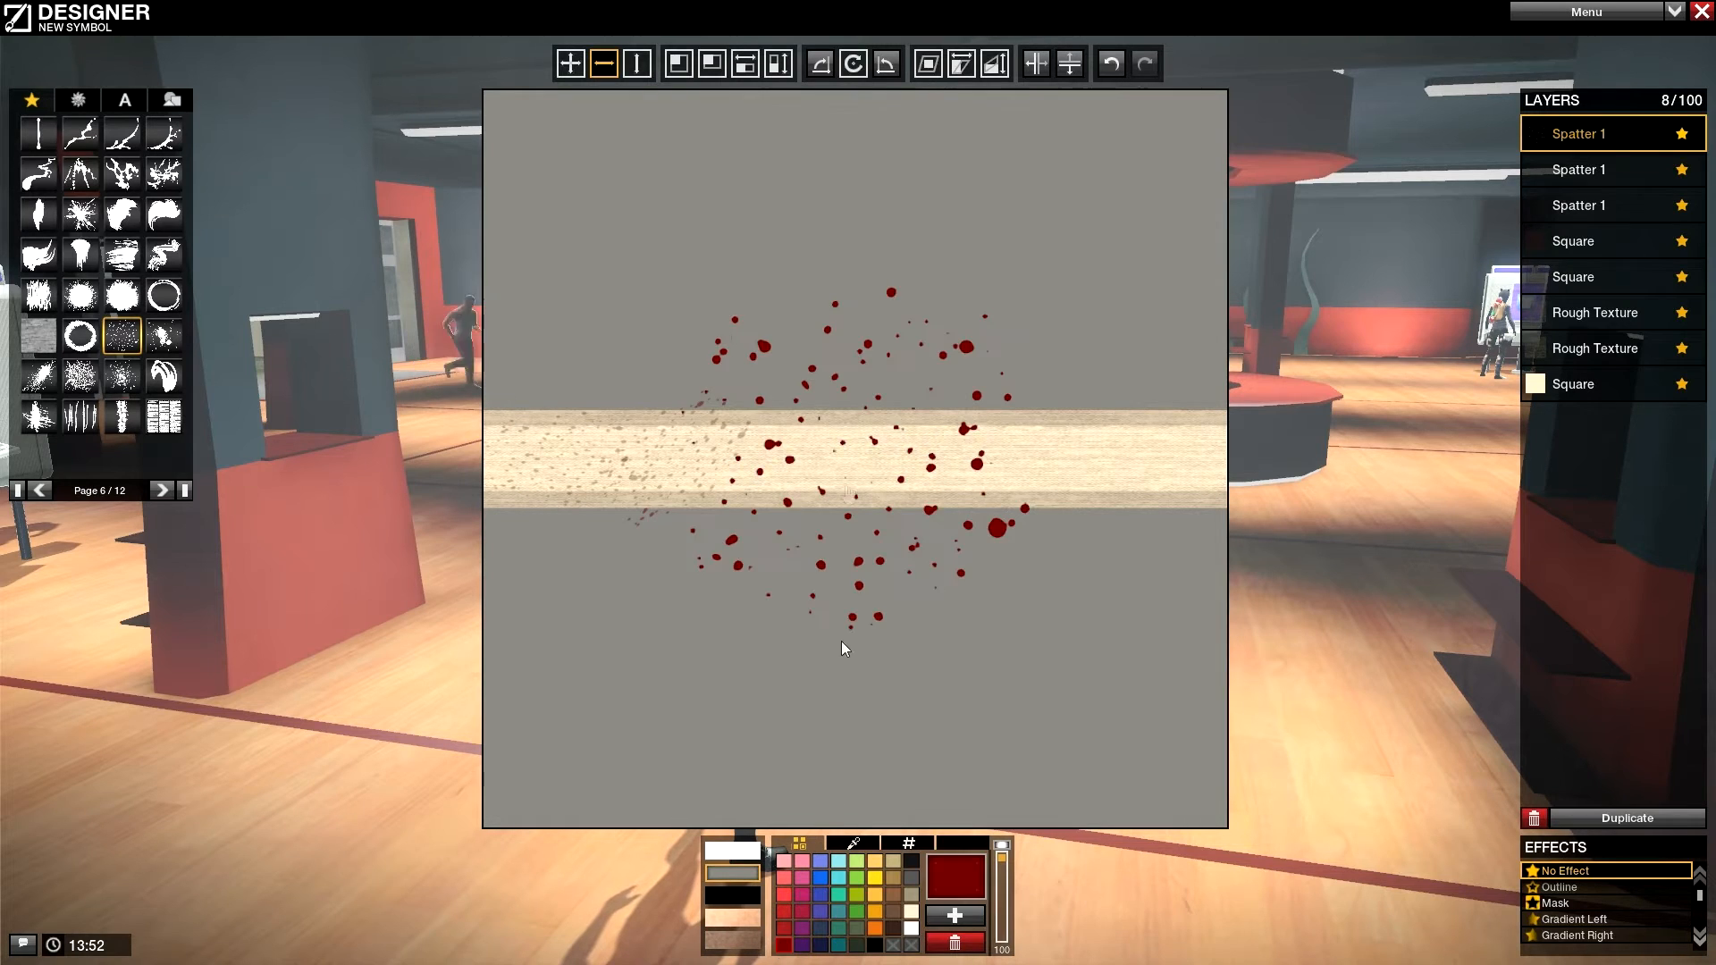
drag(999, 885, 1001, 895)
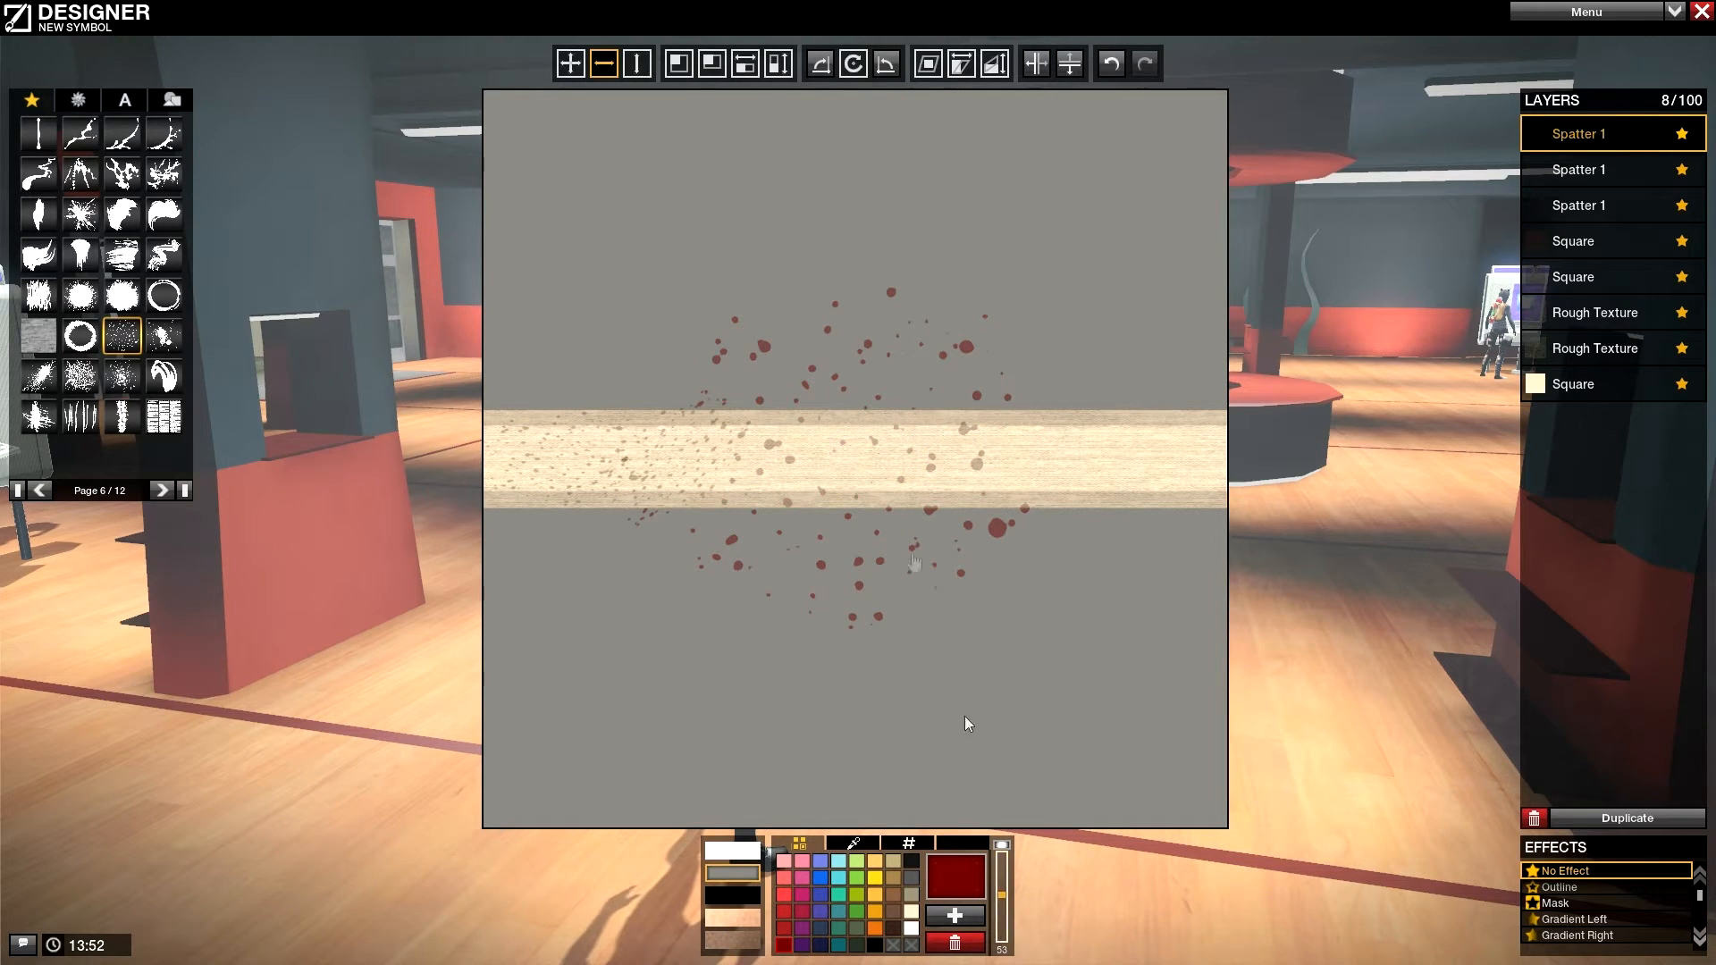
Step: Shrink the new Spatter 1 to roughly the band's height, widen and rotate it, and place it over the band's right part
drag(726, 212, 808, 256)
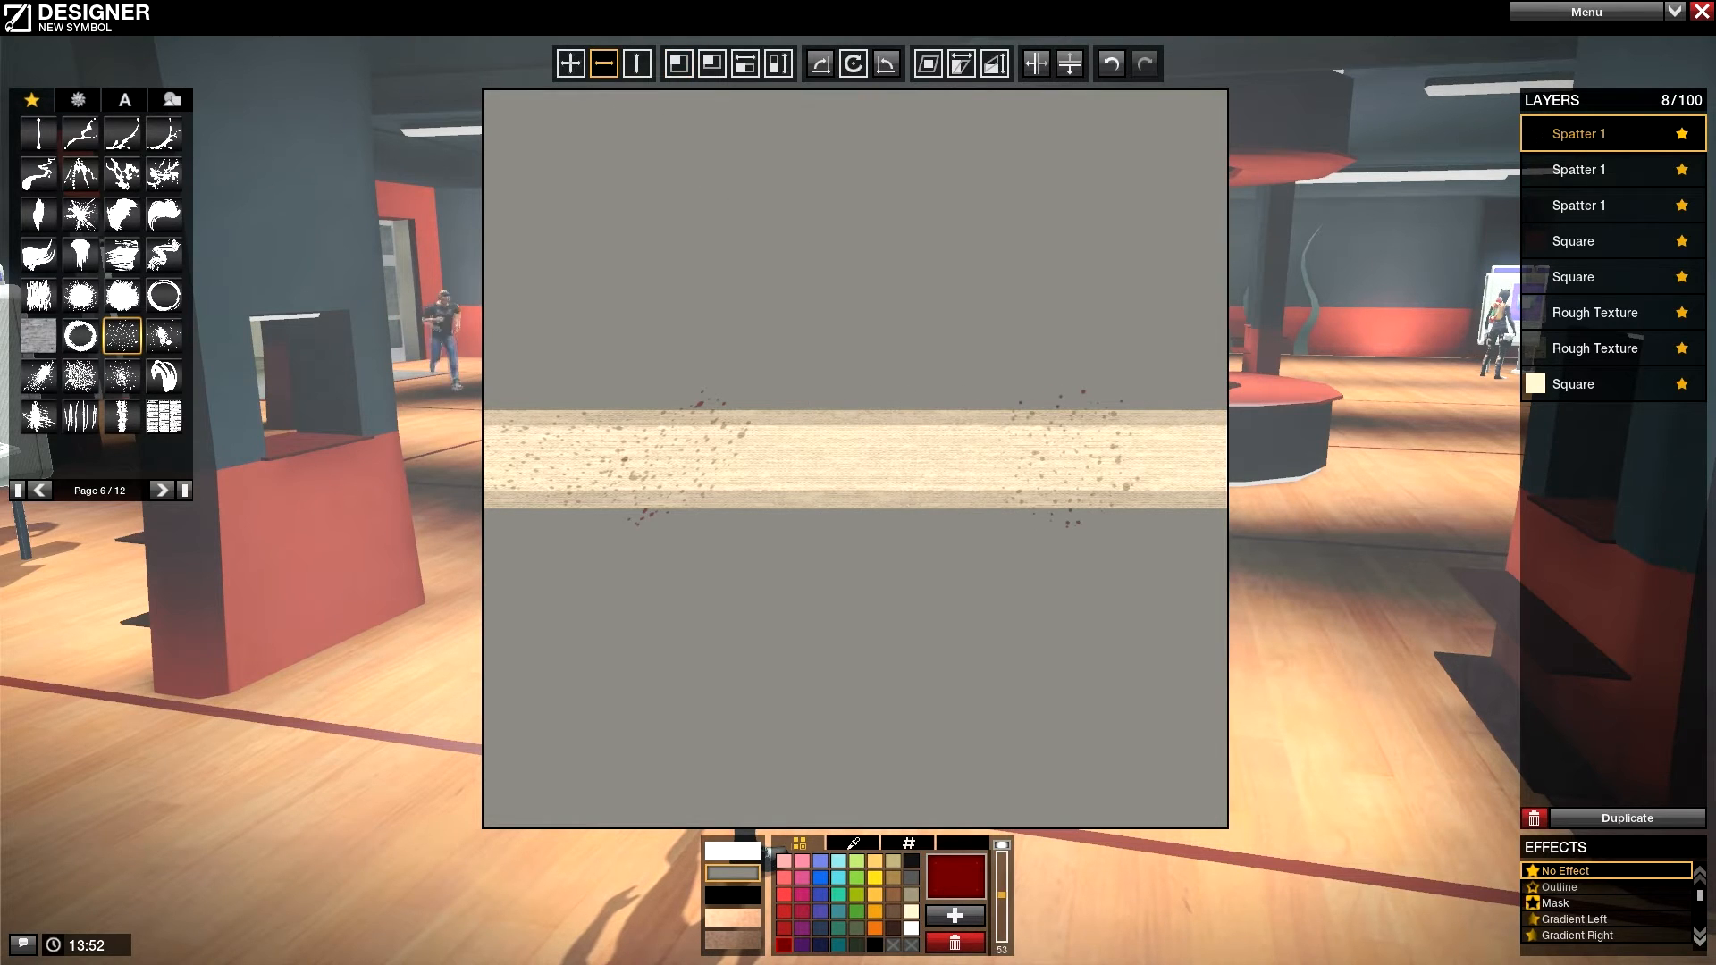
click(745, 63)
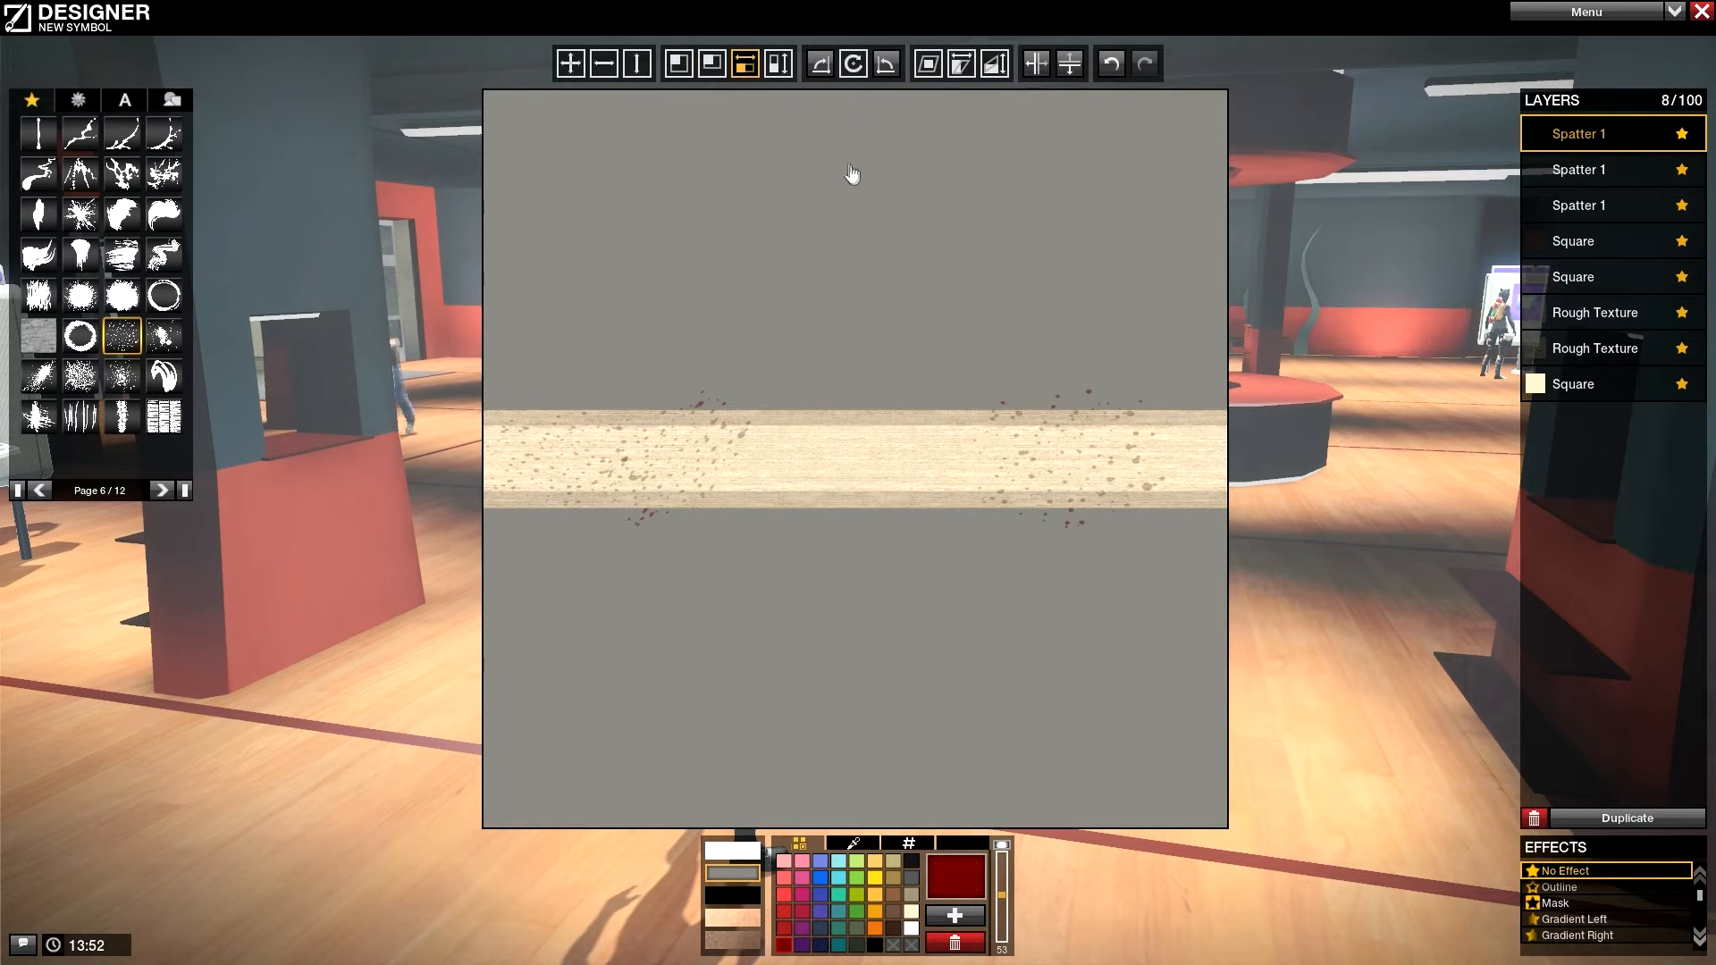
click(778, 63)
click(852, 69)
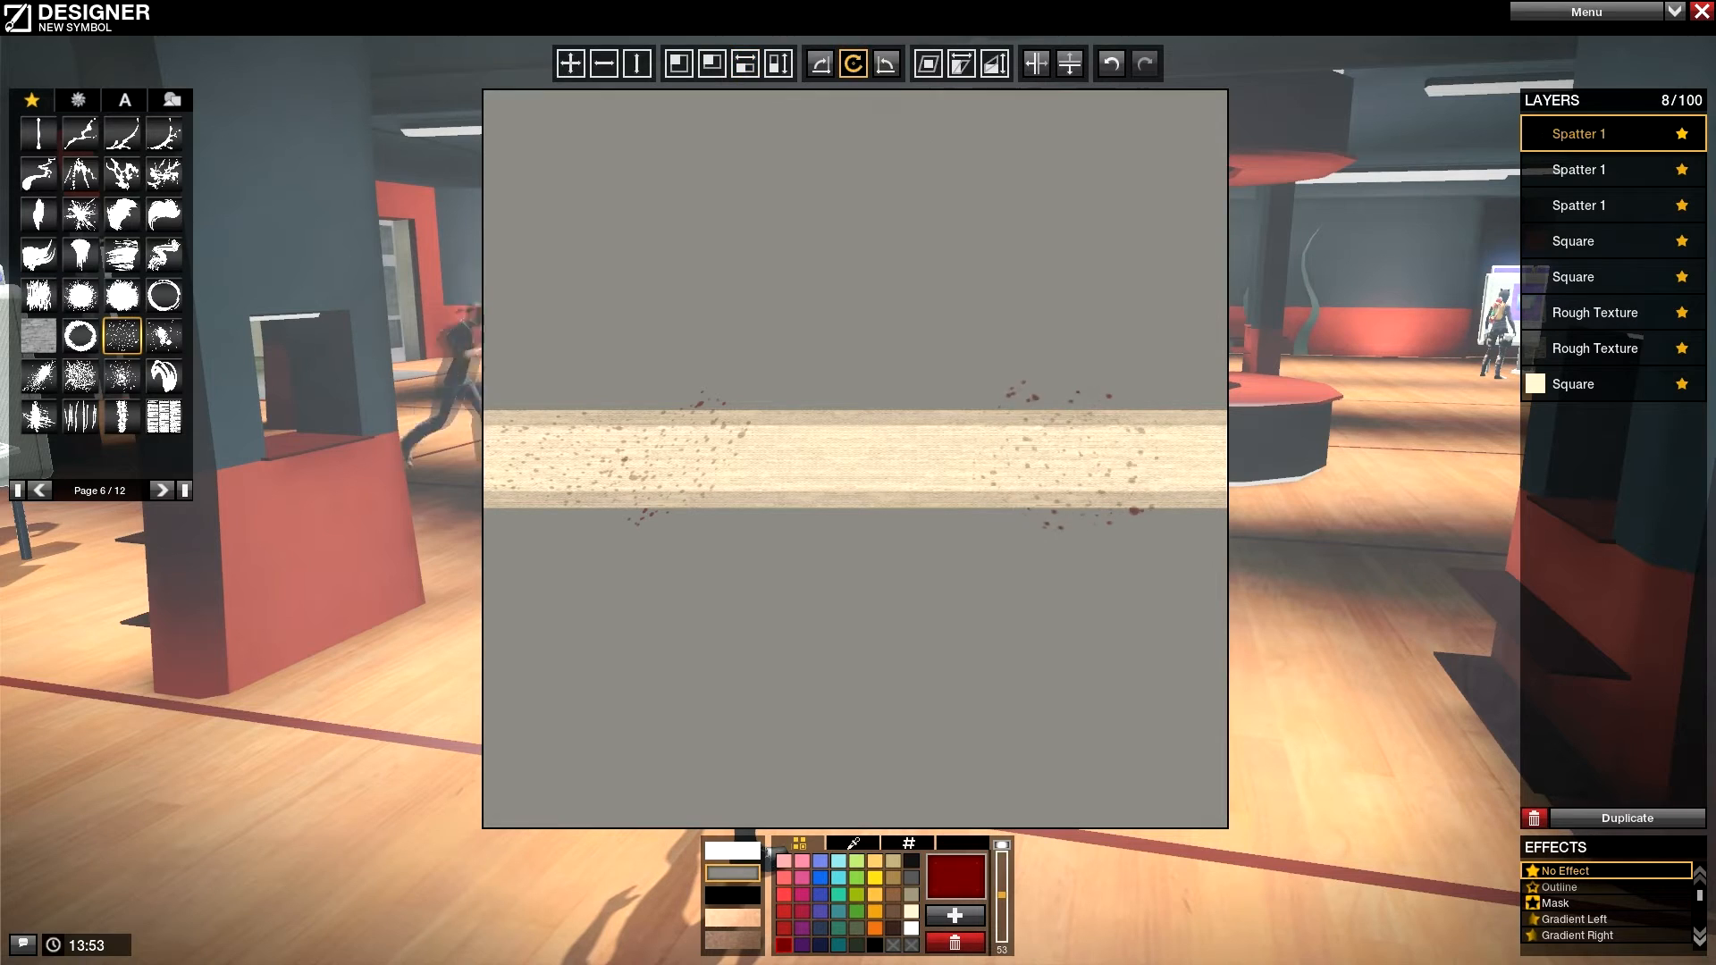
click(604, 63)
drag(850, 240, 797, 240)
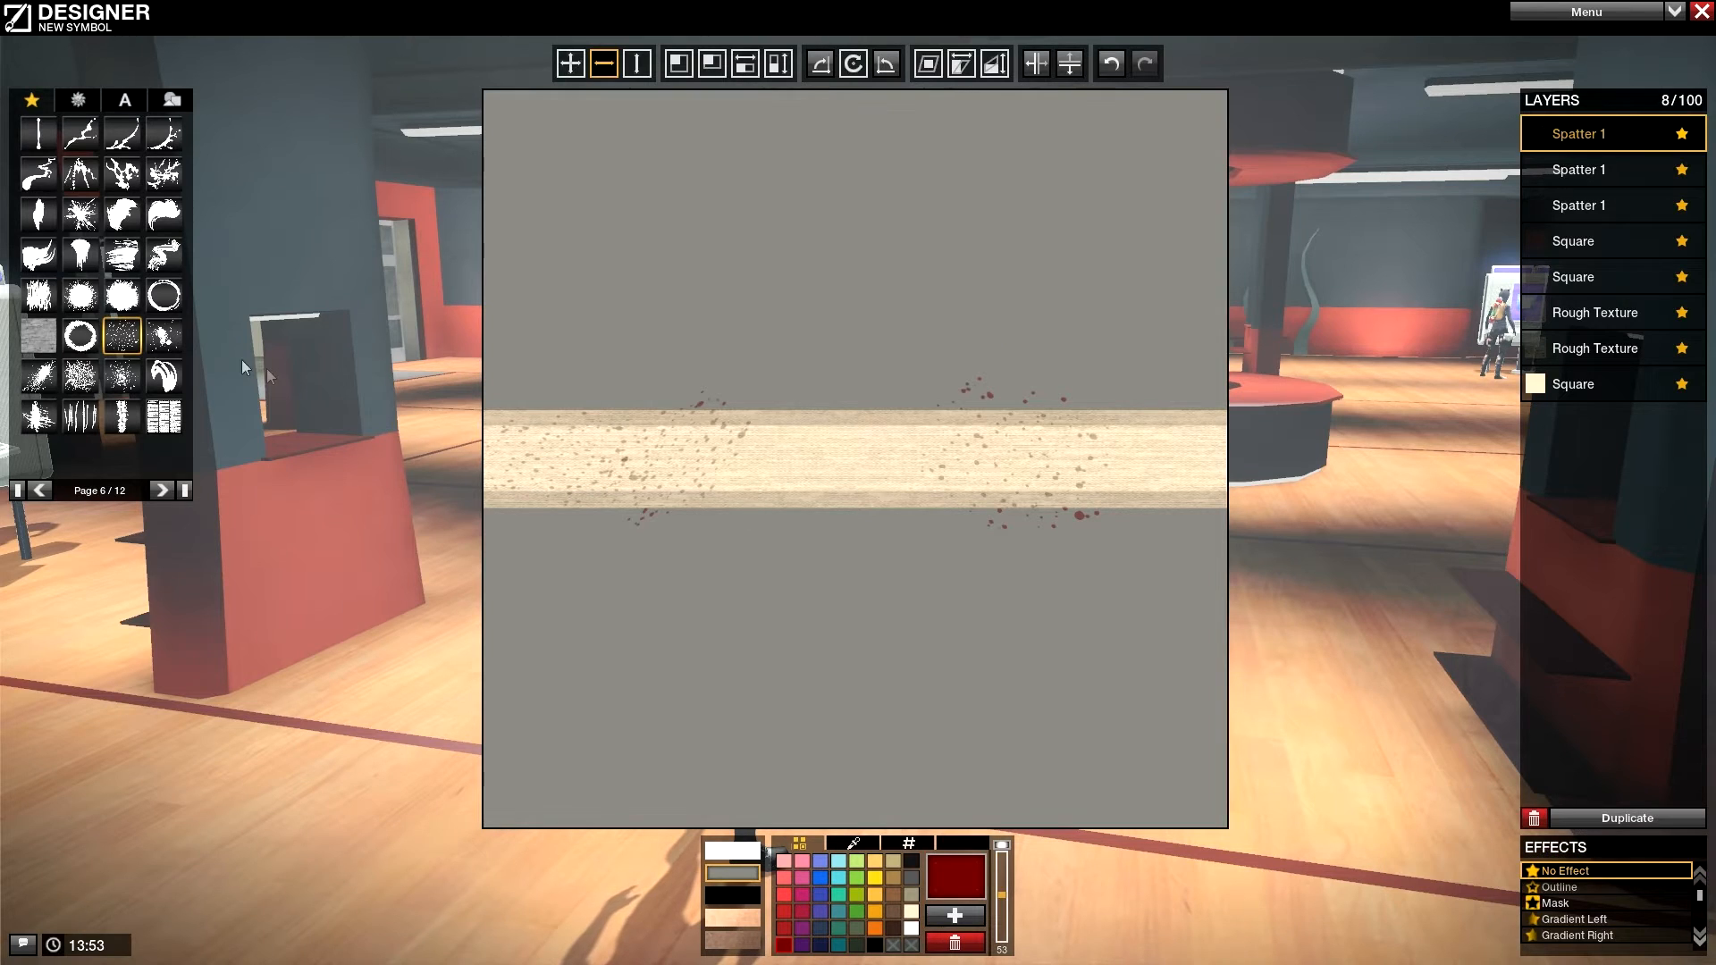
Step: Add a Spatter 2 shape in dark red at 42 opacity
click(166, 347)
click(784, 944)
click(1004, 893)
drag(1005, 898, 1004, 913)
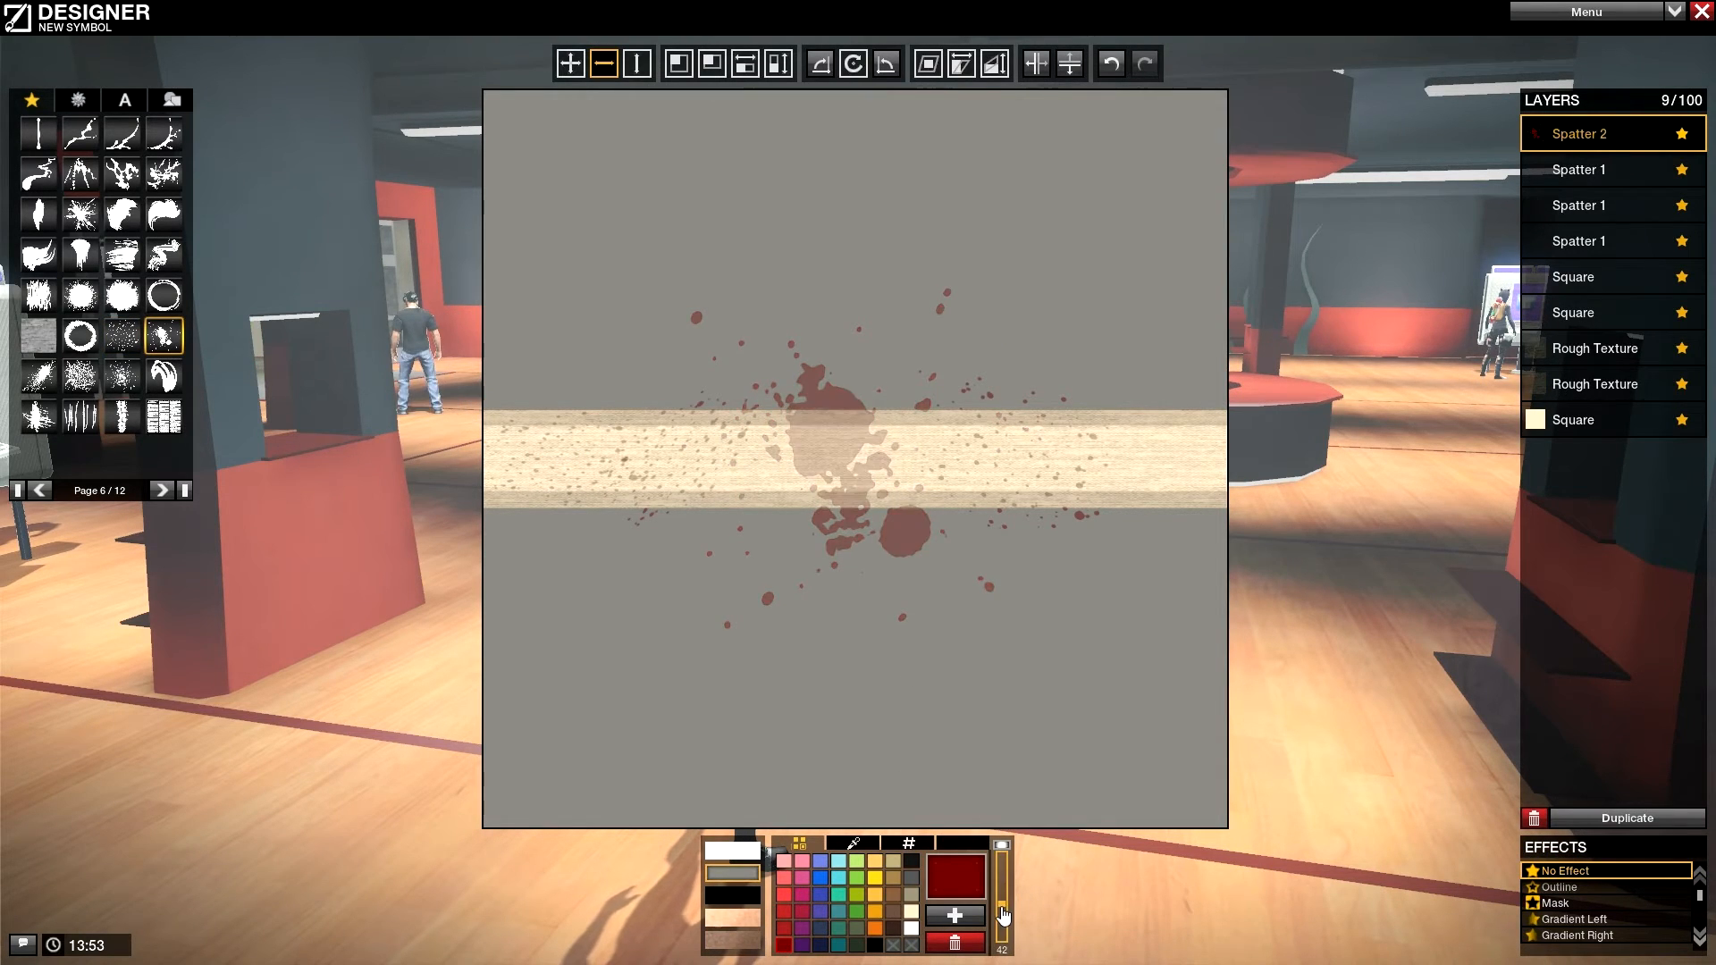
Step: Shrink the Spatter 2, move it next to the left spatters and mirror it horizontally
click(676, 63)
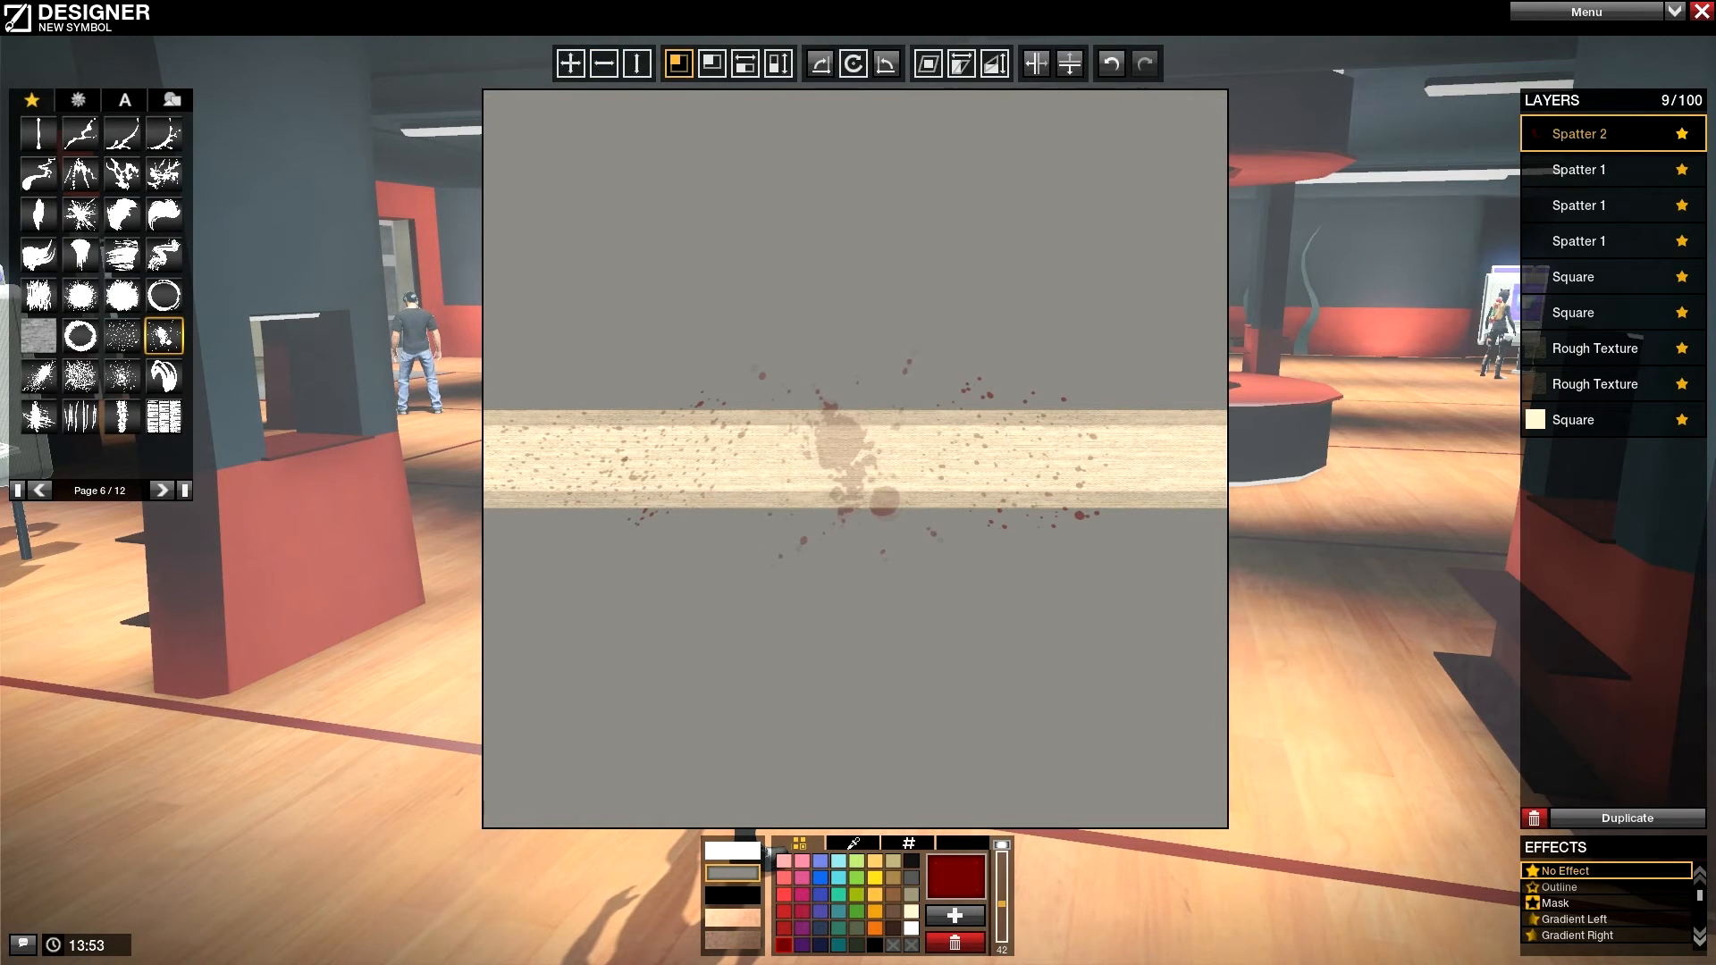
drag(670, 166, 568, 167)
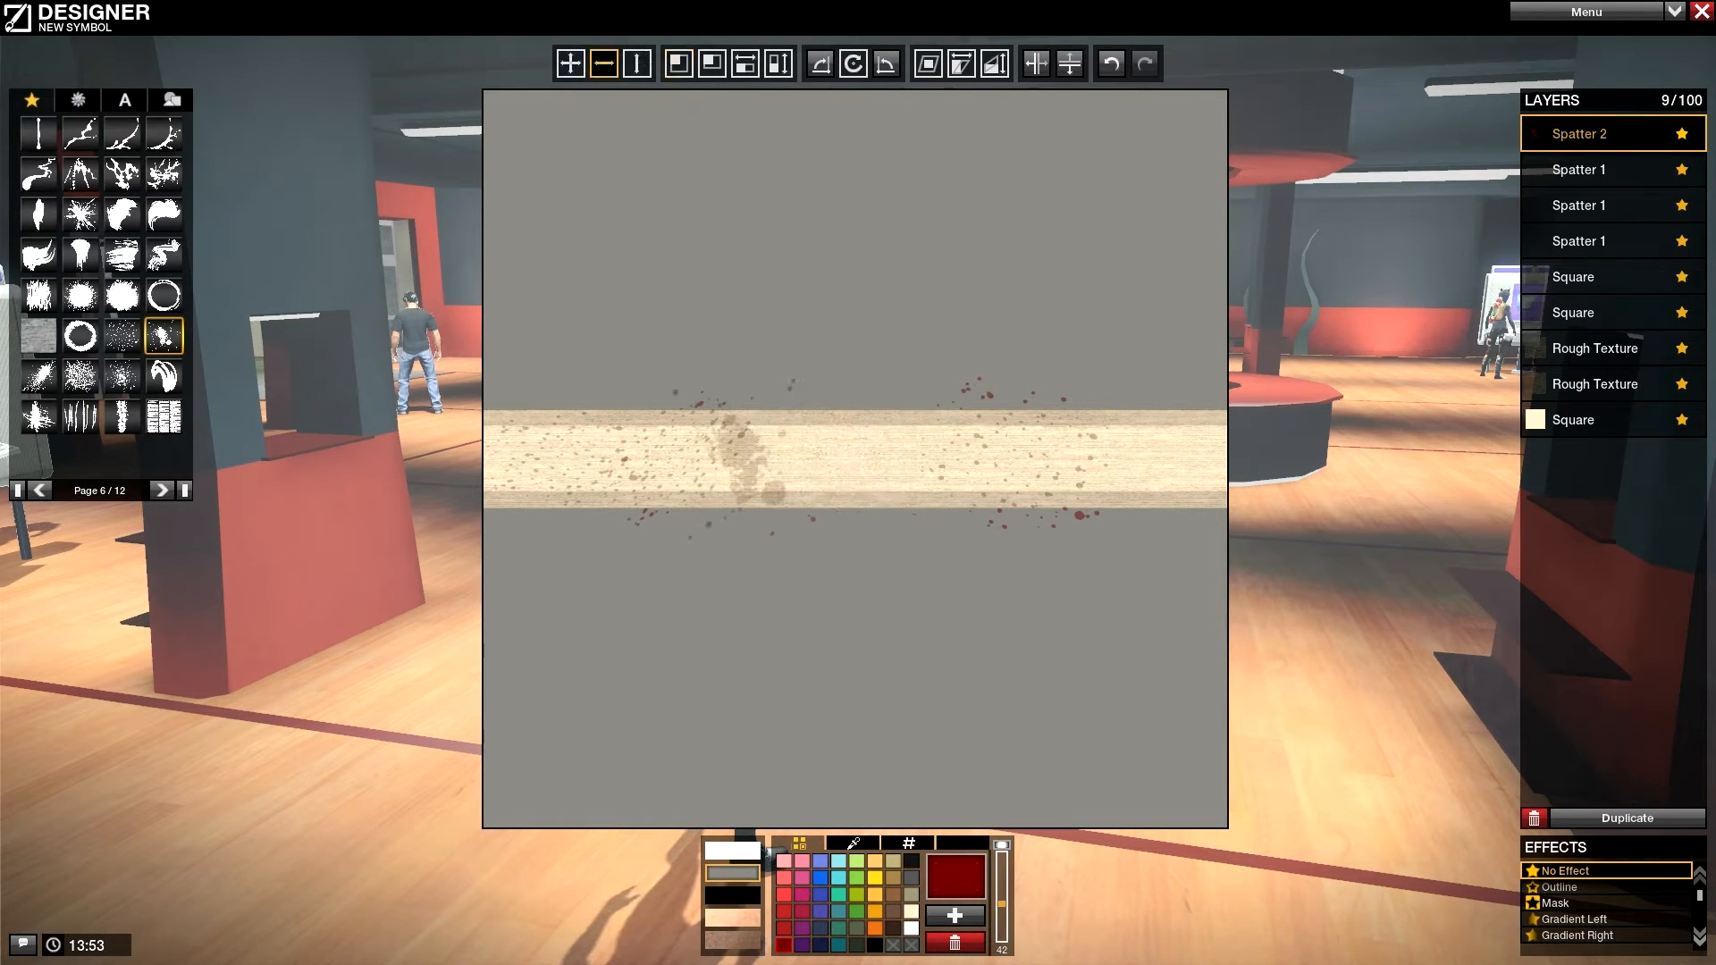
click(1034, 68)
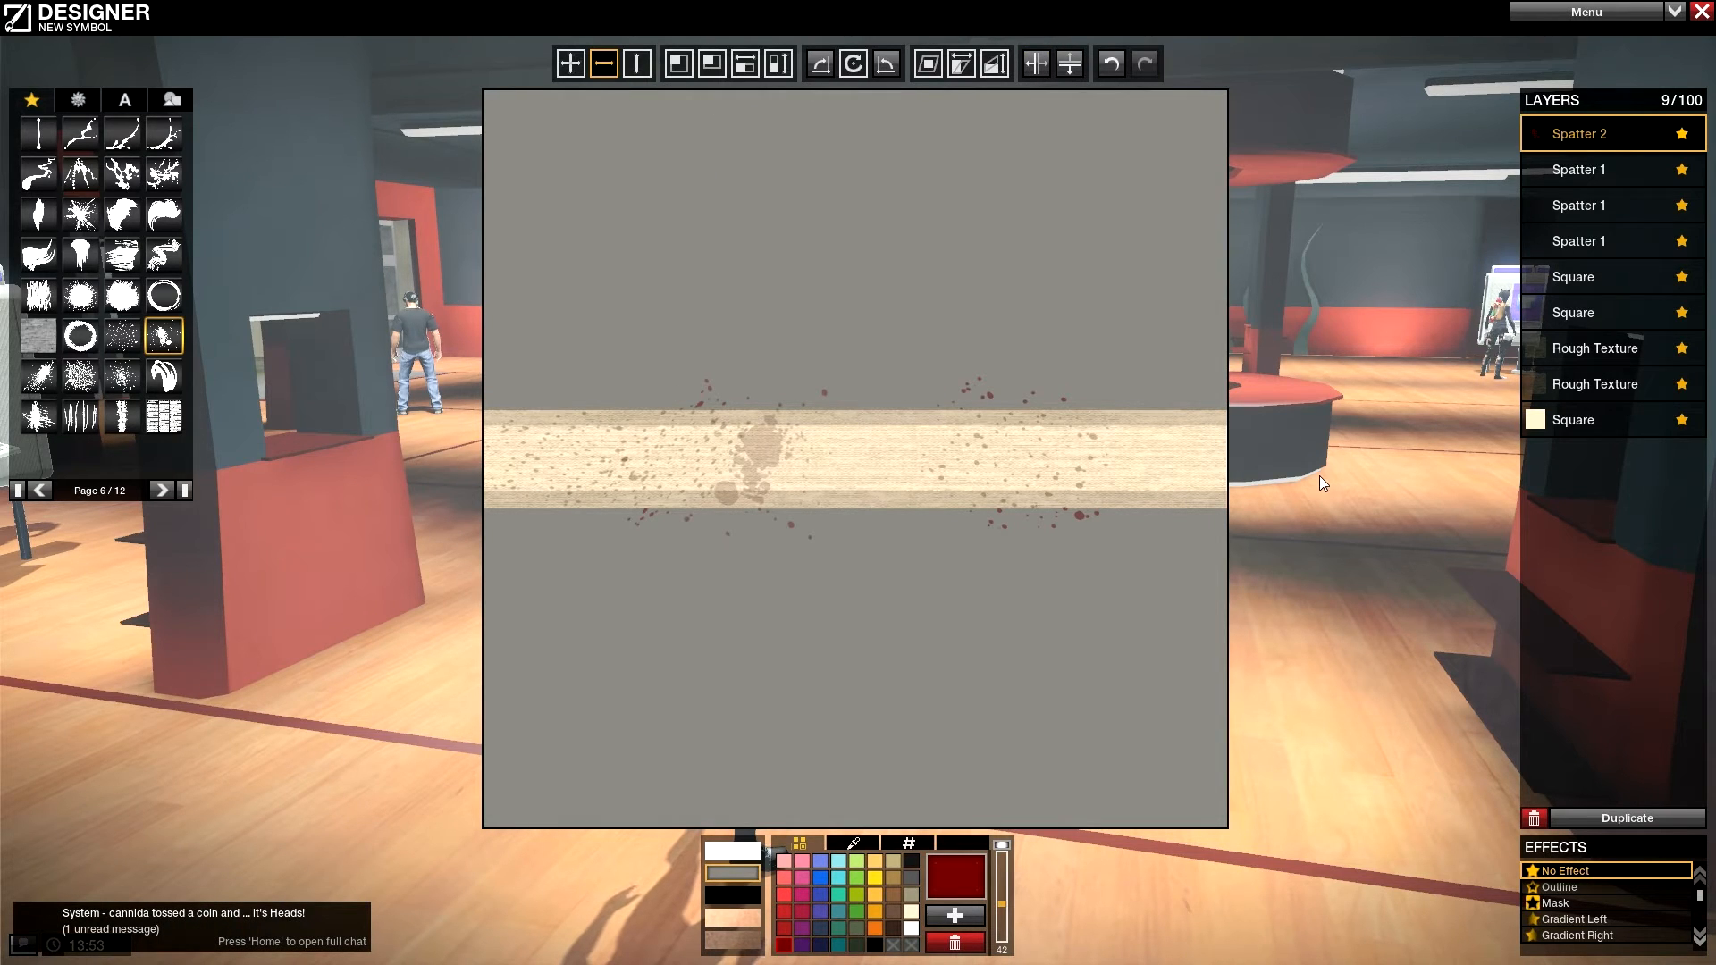
Step: Add a Gradient Square from page 4 of the shape library, colour it black and bring it to the top layer
click(1600, 420)
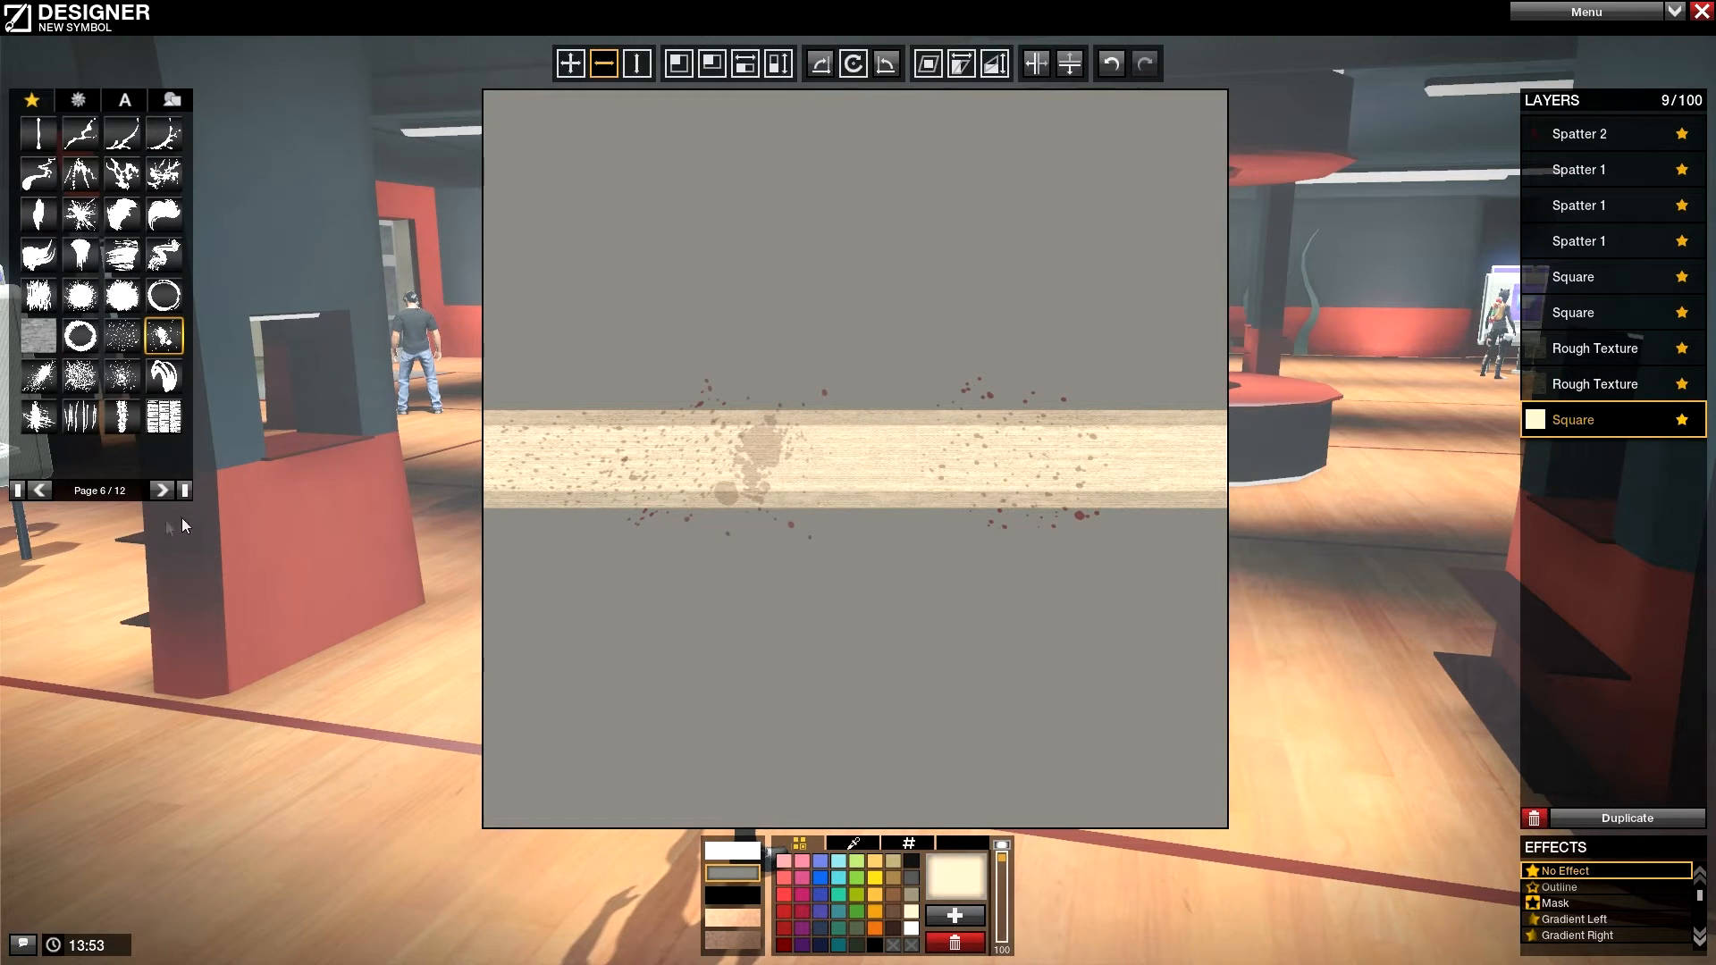
click(19, 489)
click(162, 490)
click(162, 490)
click(162, 490)
click(162, 490)
click(39, 490)
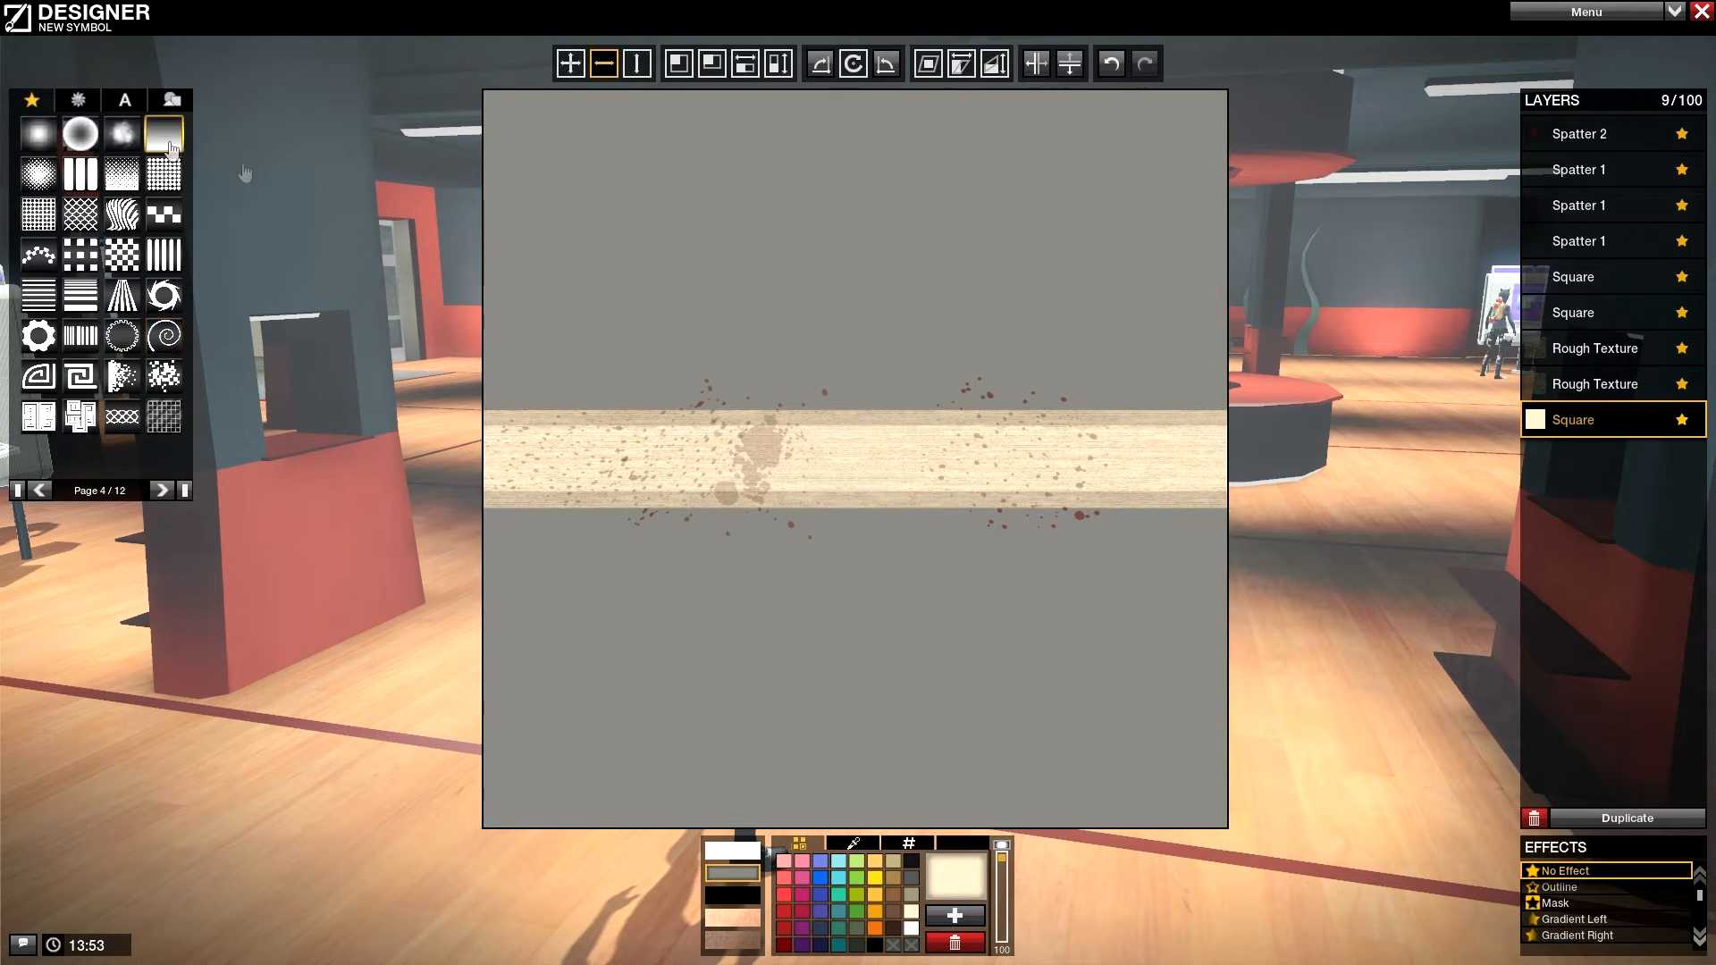
click(157, 136)
click(910, 860)
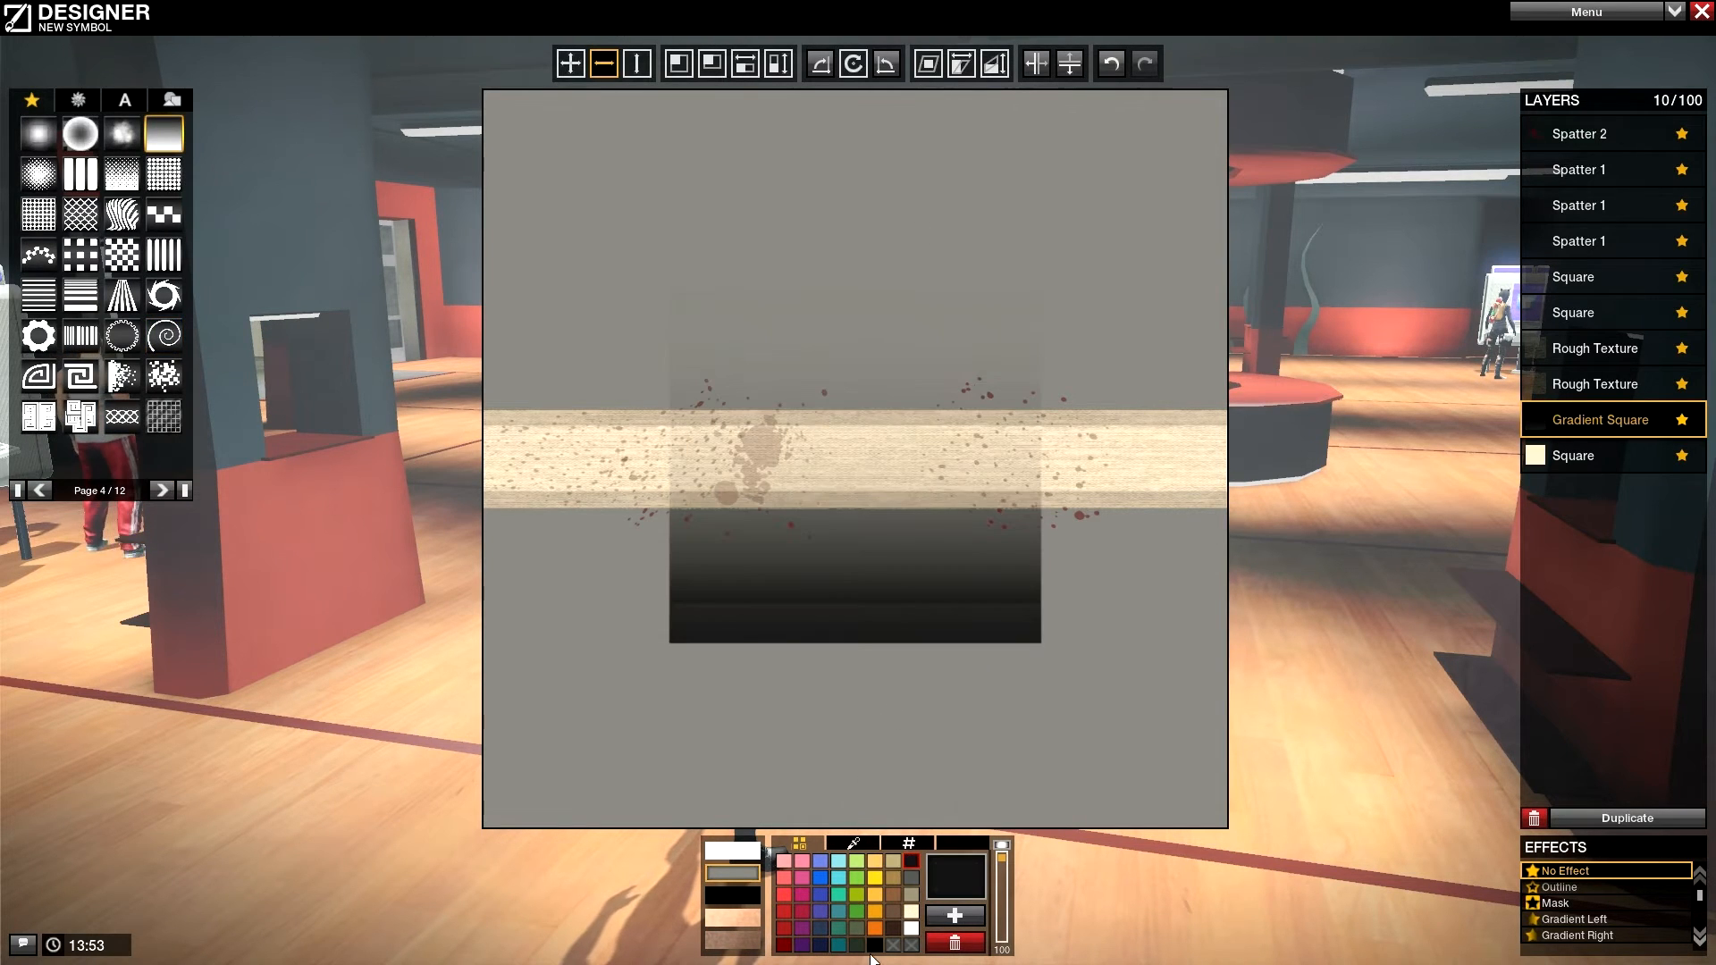
click(874, 945)
drag(1577, 422, 1570, 134)
scroll(1606, 887, down, 5)
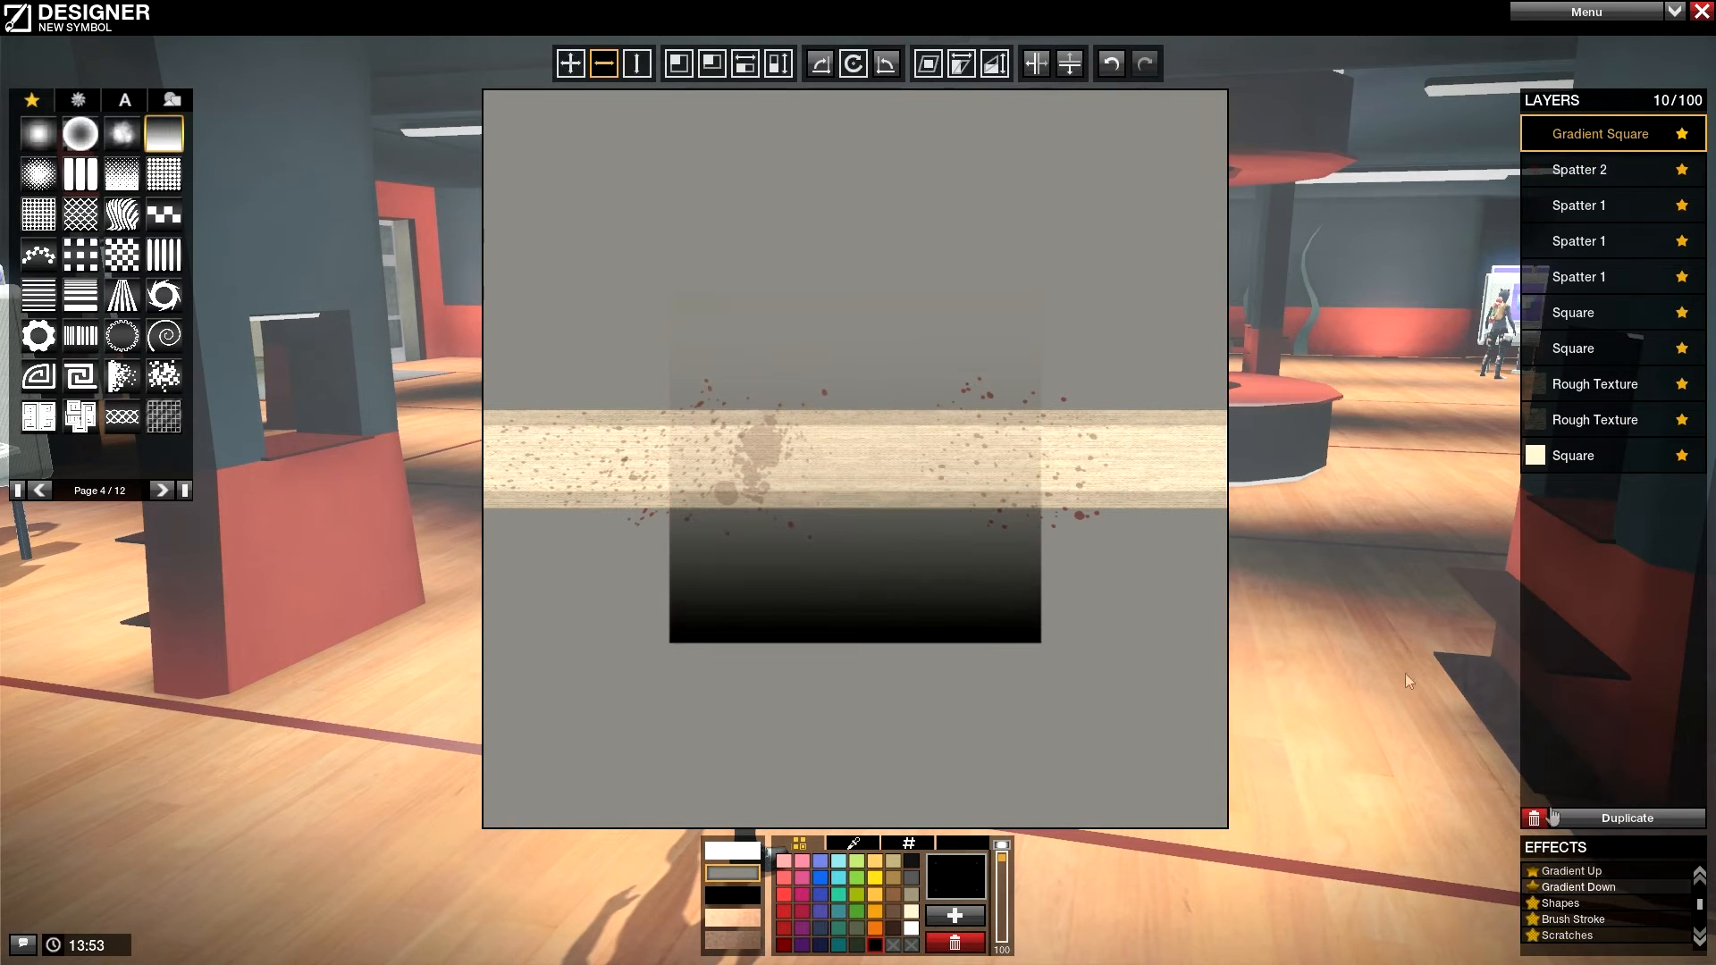
Step: Flip the Gradient Square vertically, fit it across the band with its dark side along the upper edge, and set its opacity to 60
click(1073, 70)
click(778, 62)
drag(807, 125, 824, 69)
drag(686, 137, 715, 157)
click(634, 75)
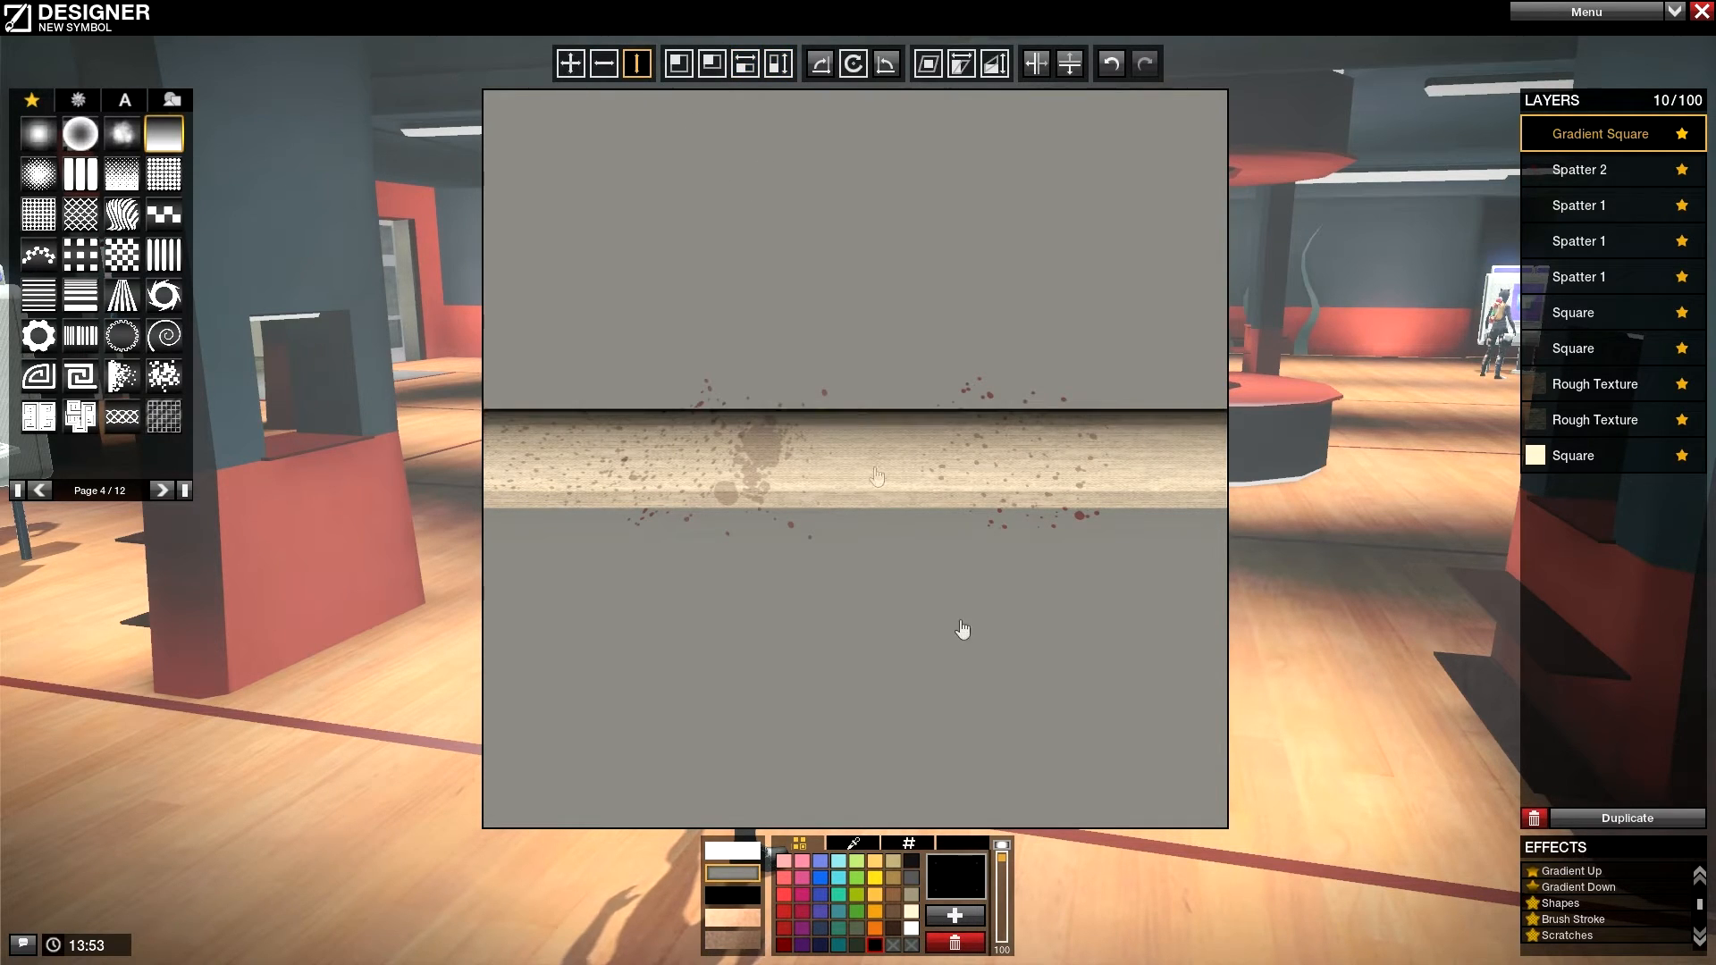
drag(1001, 859, 1002, 889)
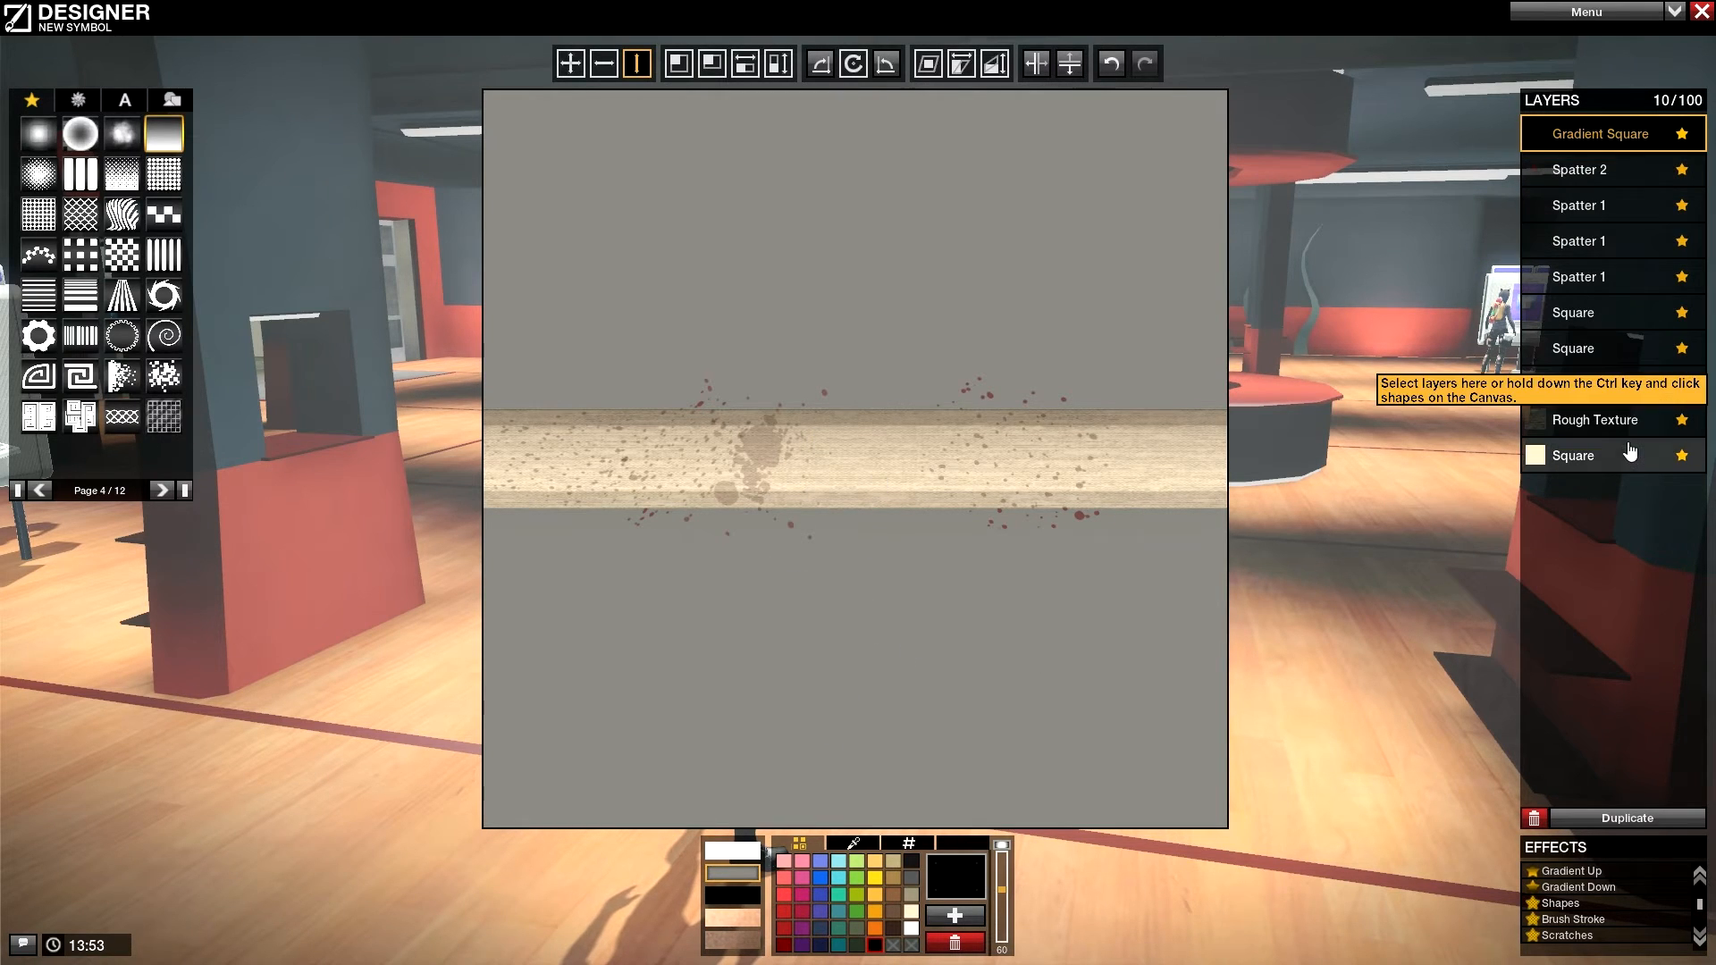
Step: Duplicate all the band's layers, move the copy upward and place it beneath the original layers
click(1582, 455)
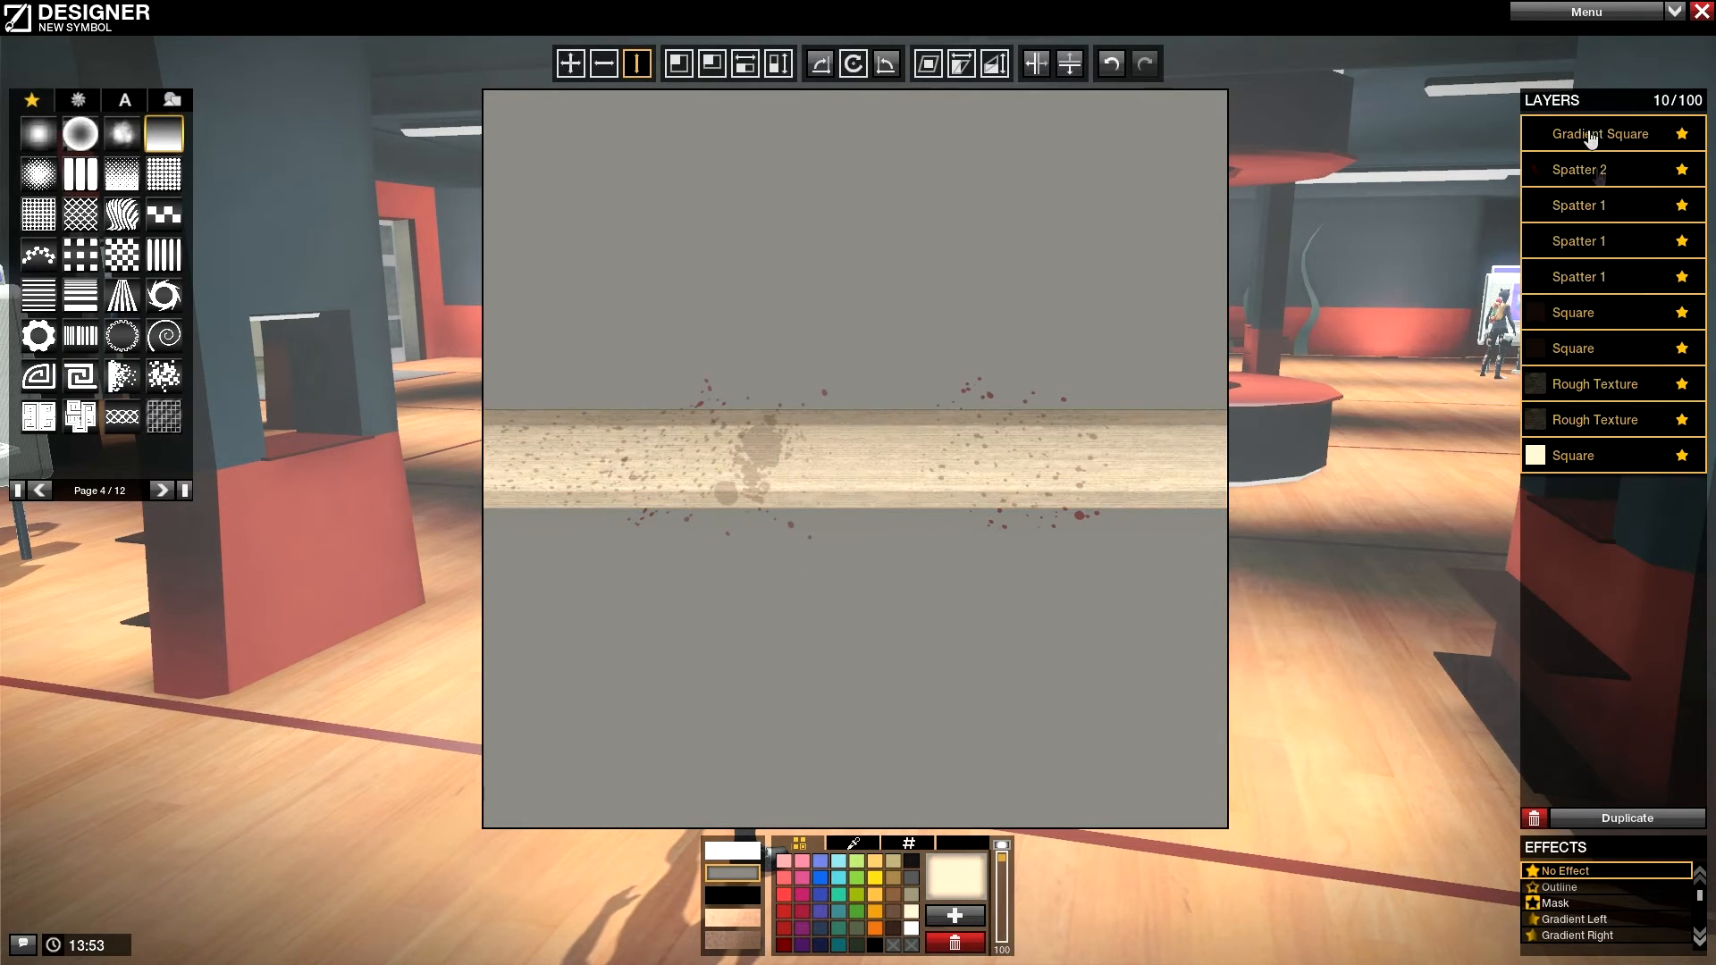
click(1654, 826)
drag(849, 361, 849, 283)
drag(1591, 206, 1612, 796)
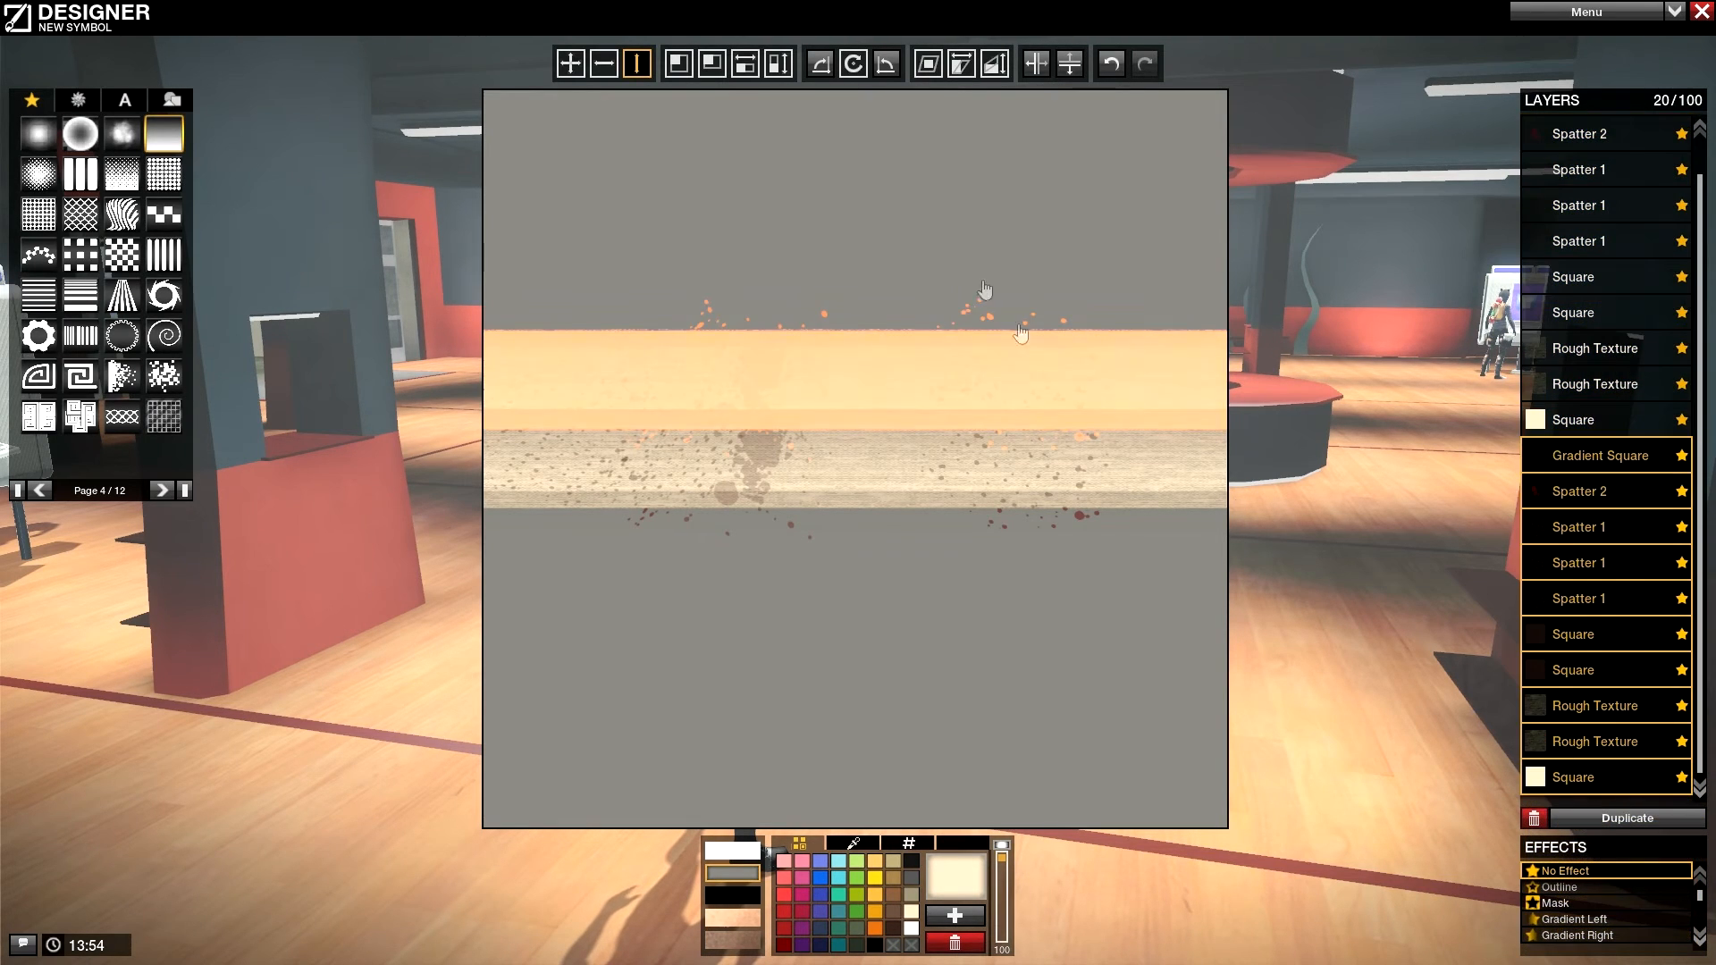
Step: Nudge the duplicated band vertically until its lower edge tucks behind the original band's upper edge
key(Up)
key(Up)
key(Up)
key(Up)
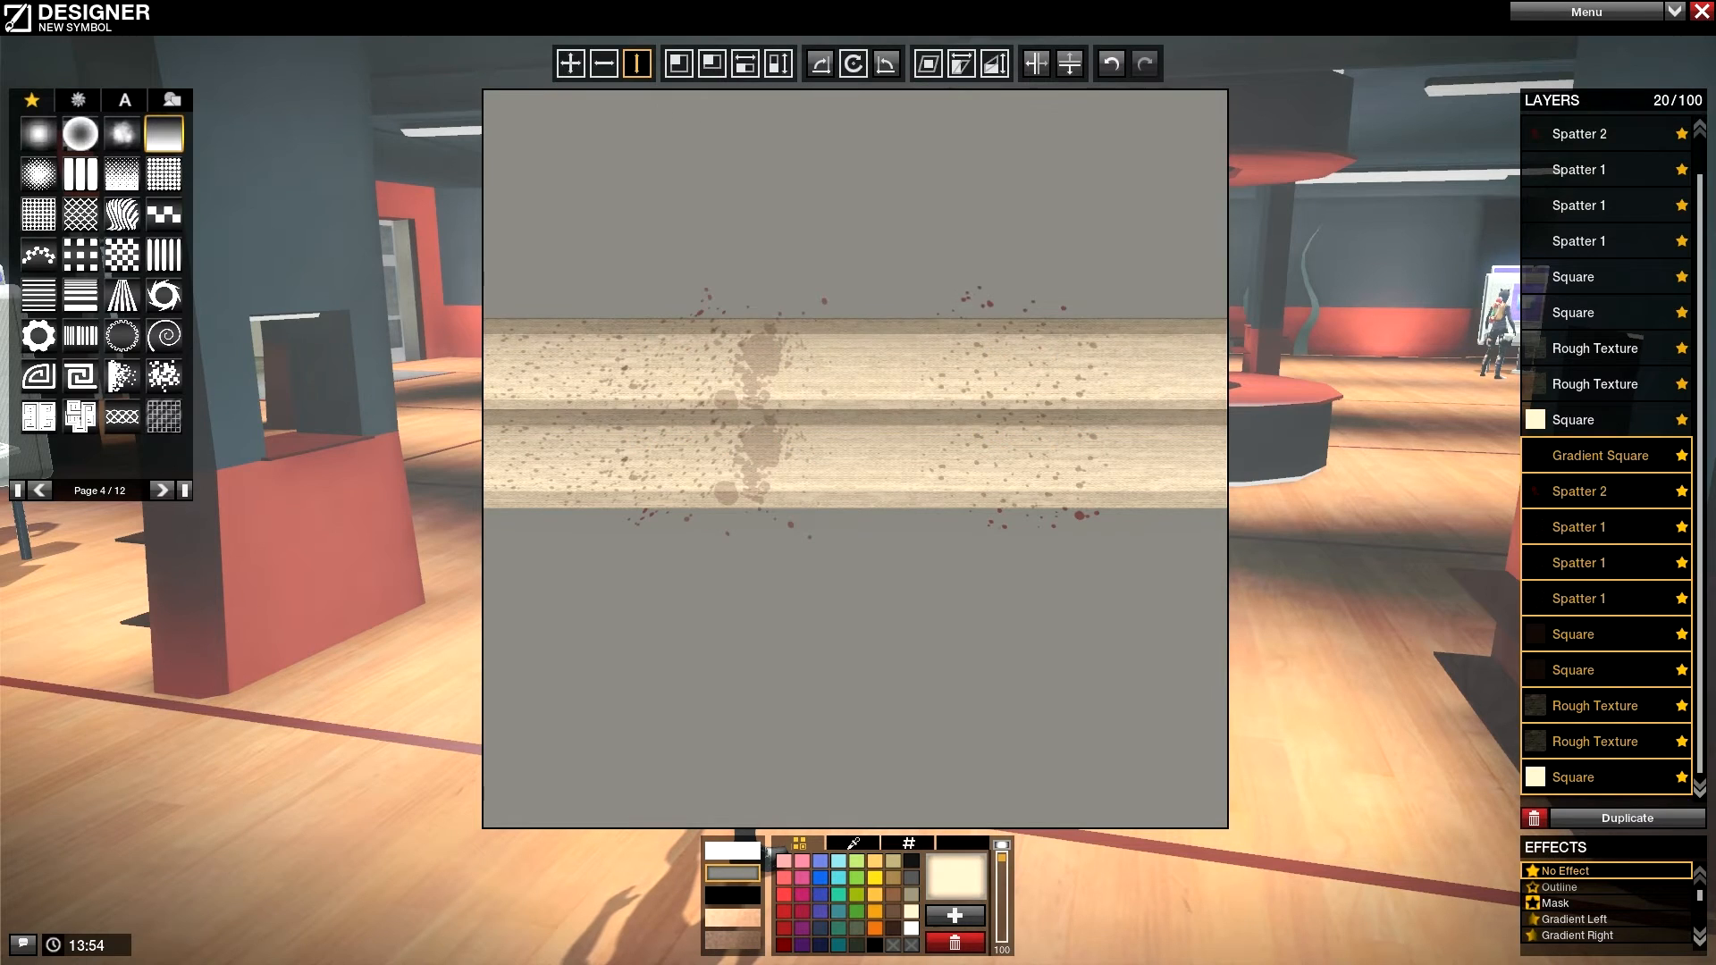
key(Up)
key(Up)
key(Down)
key(Down)
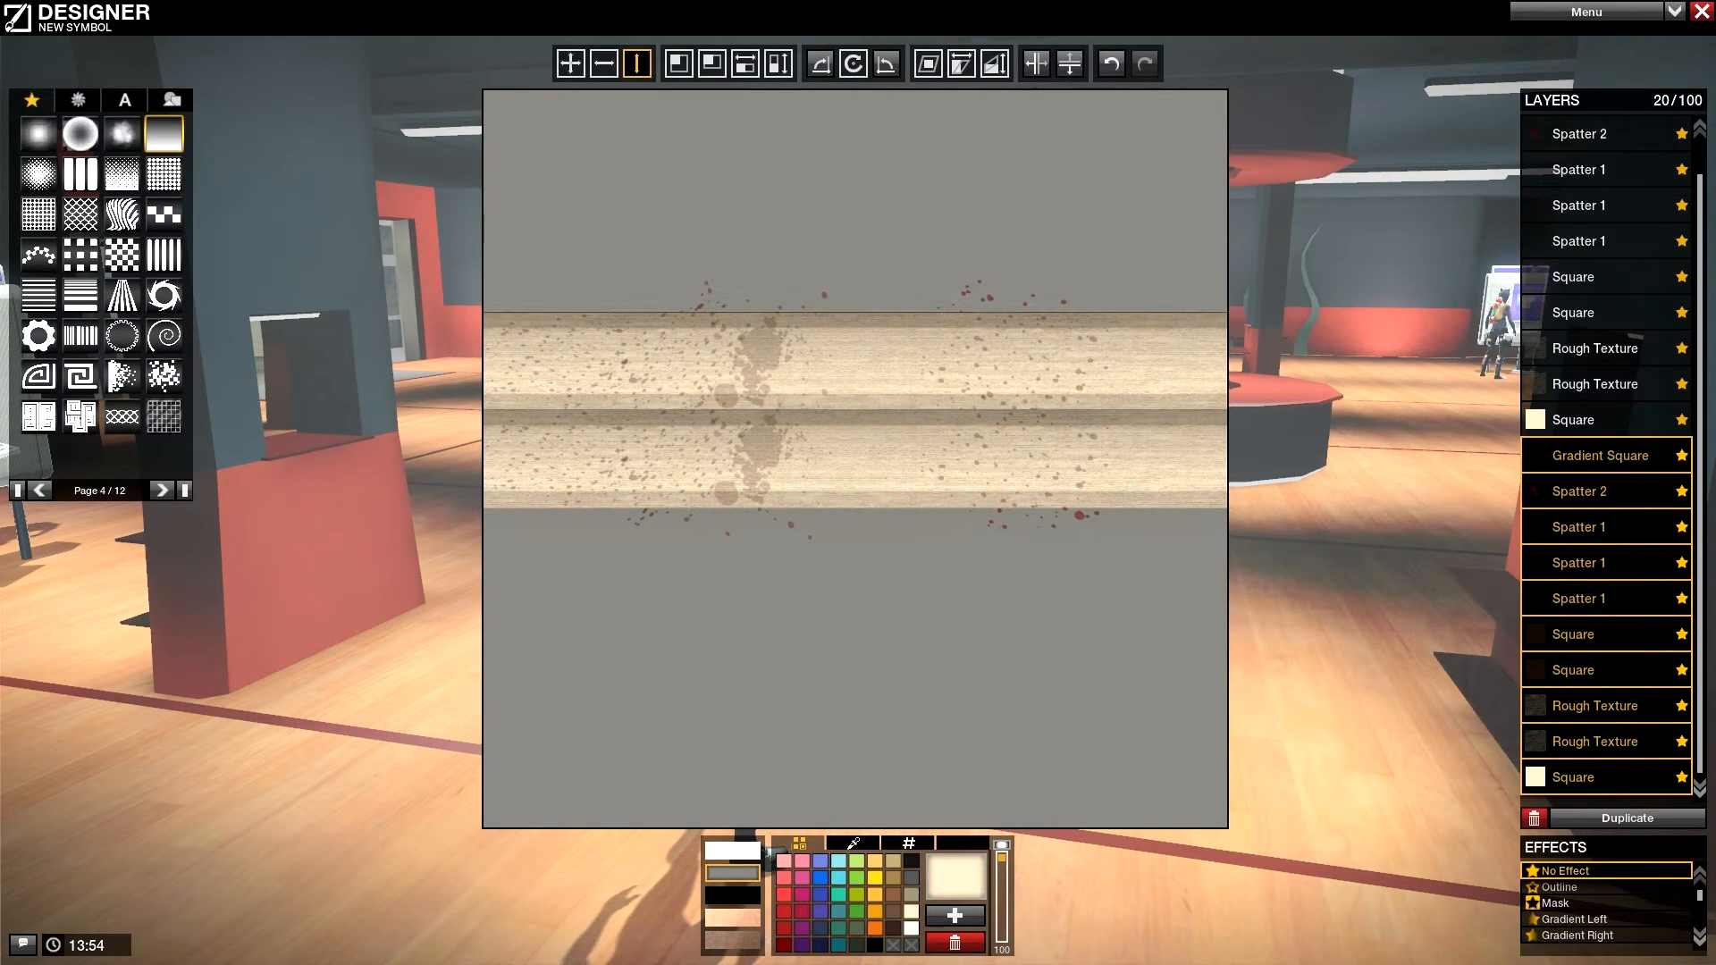
key(Down)
key(Down)
key(Down)
key(Down)
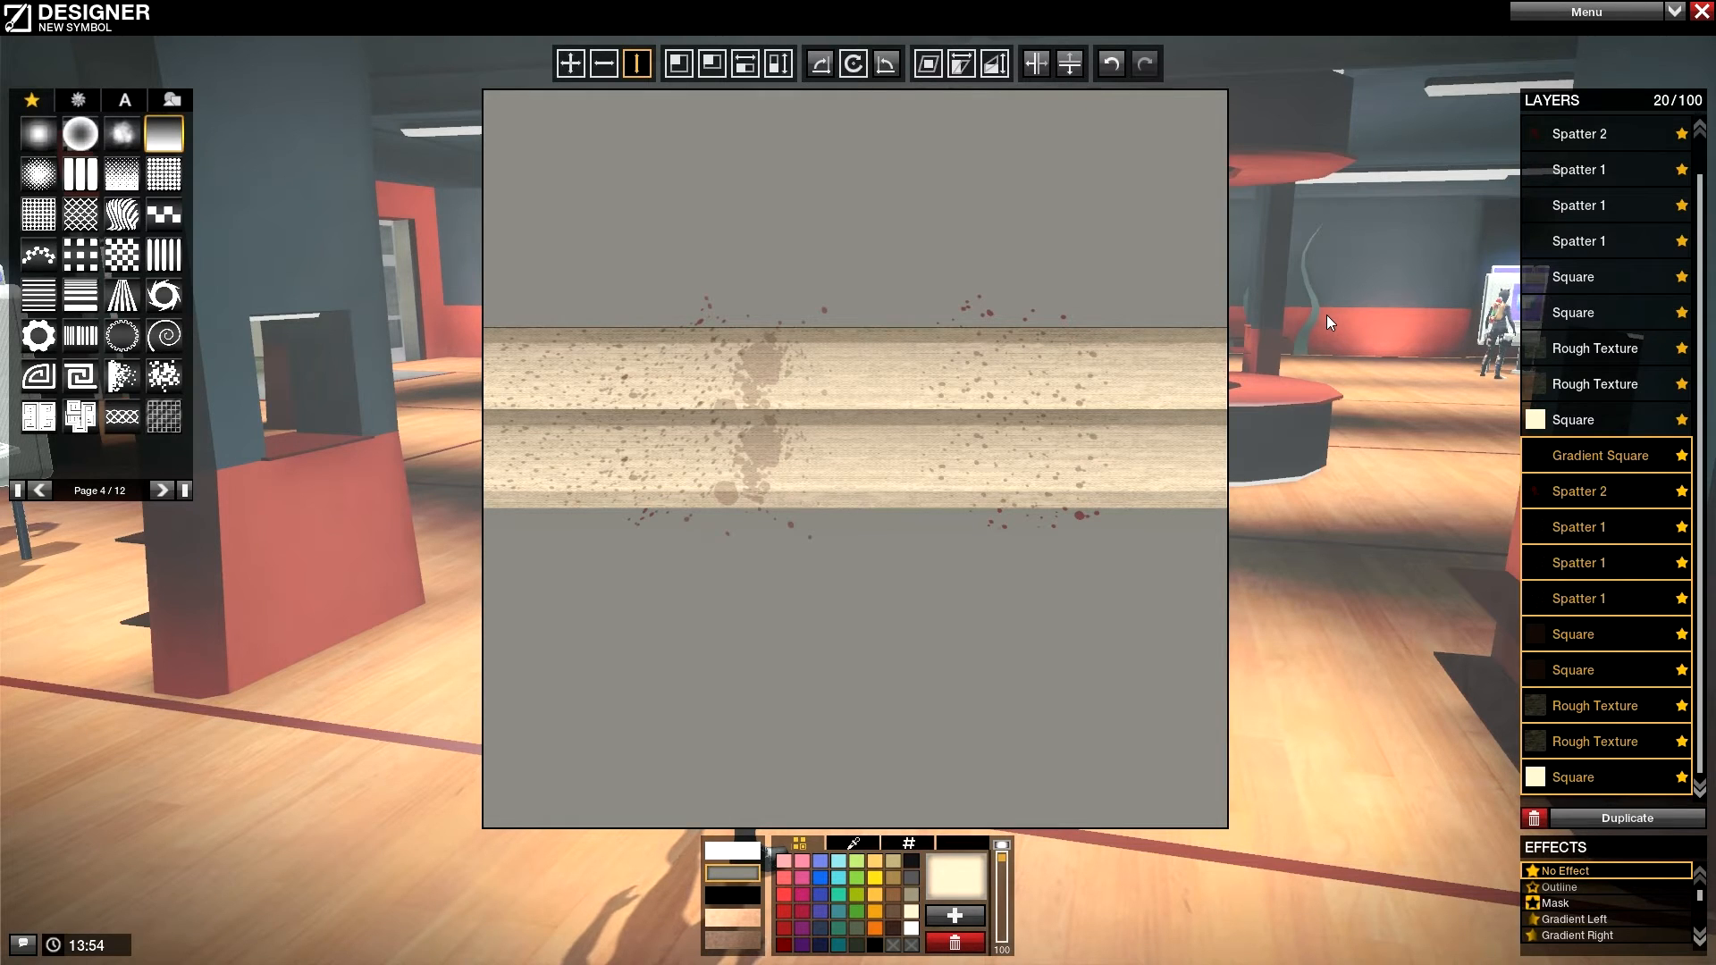
Step: Delete the Spatter 2 from the duplicated band and shift two of its Spatter 1 shapes horizontally to vary the pattern
click(1591, 488)
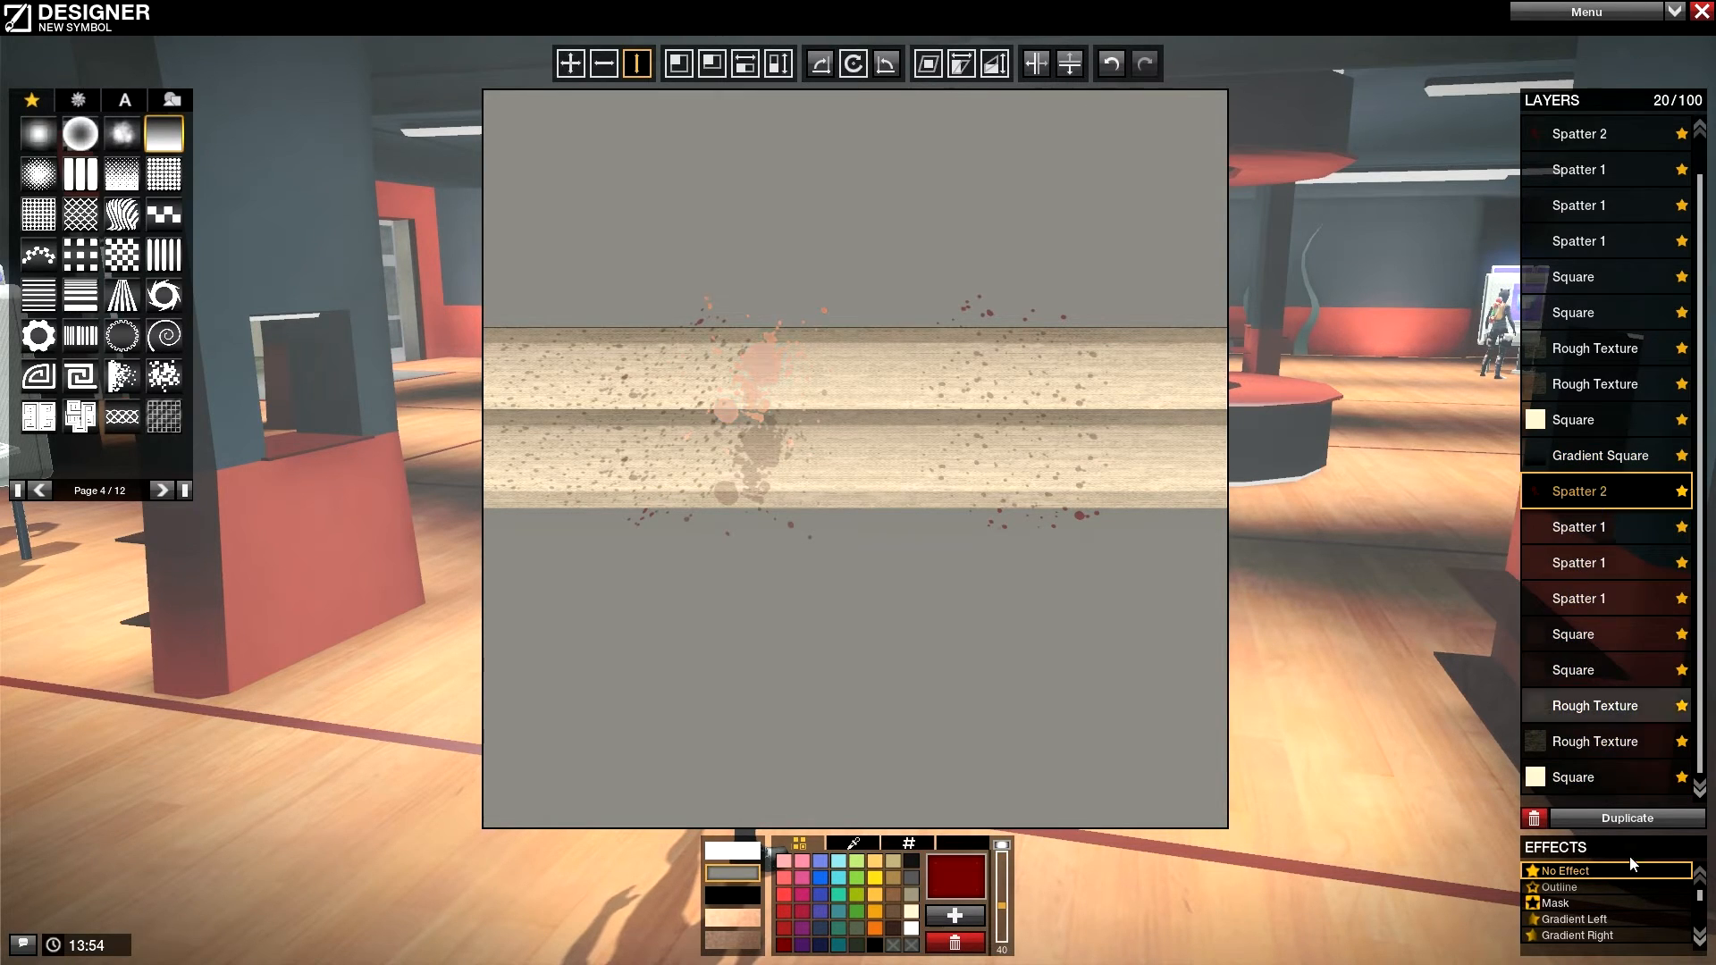
click(1533, 821)
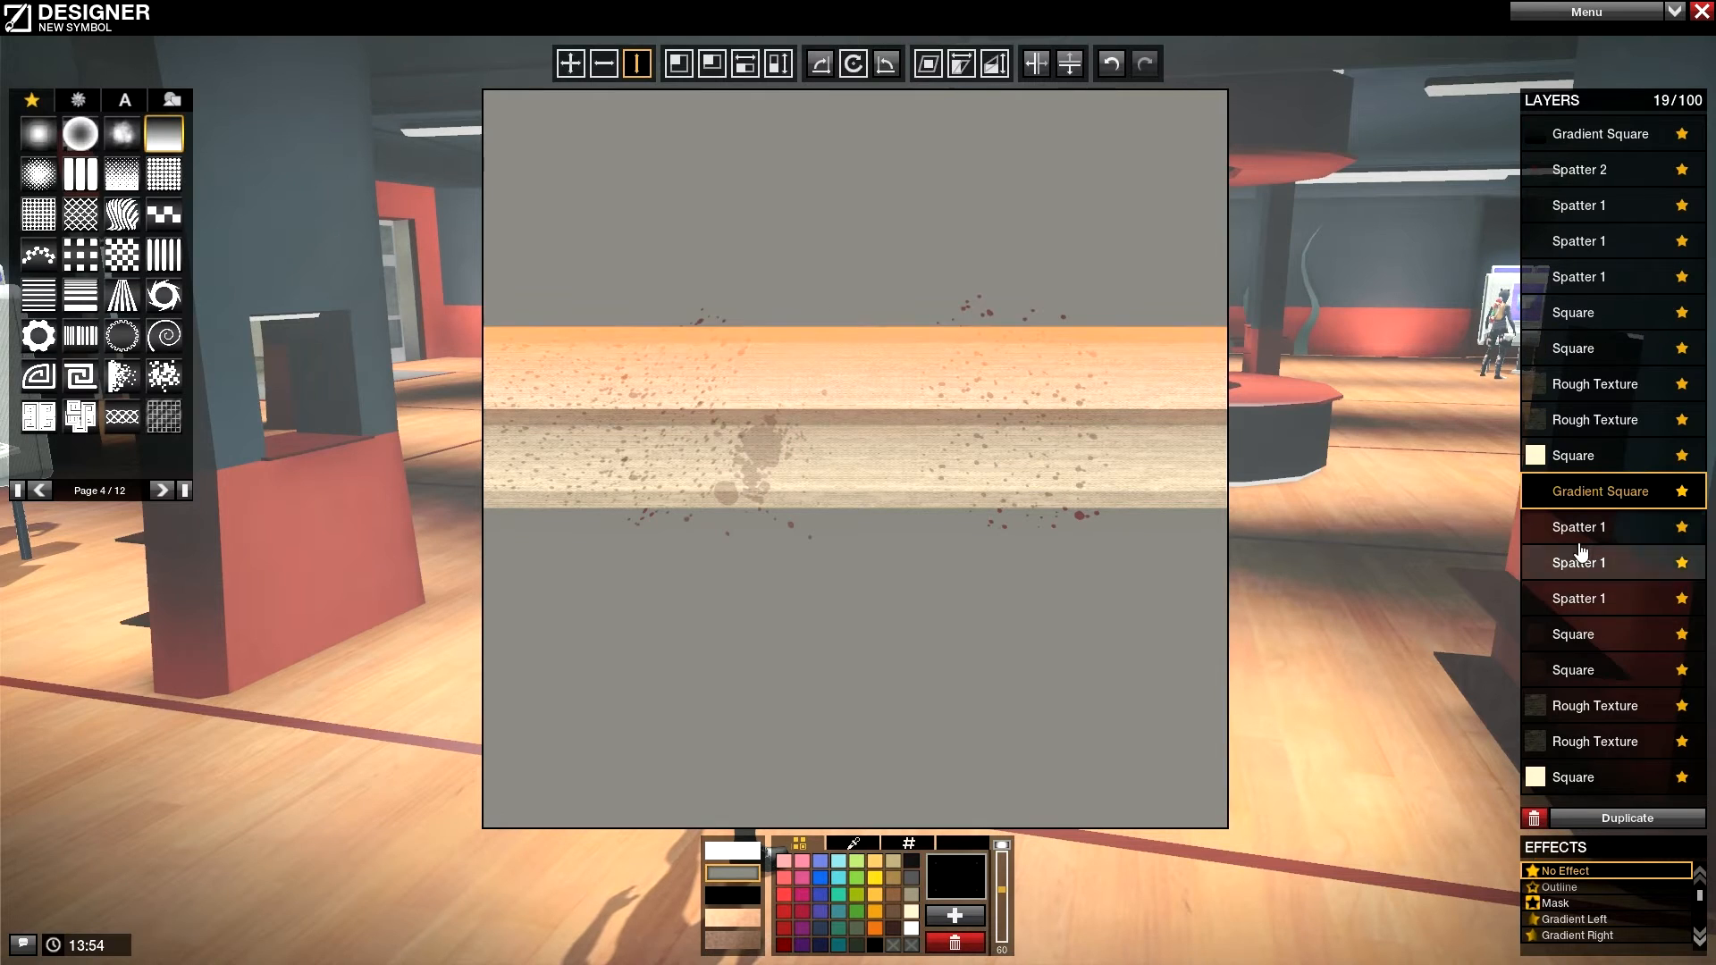
click(1582, 533)
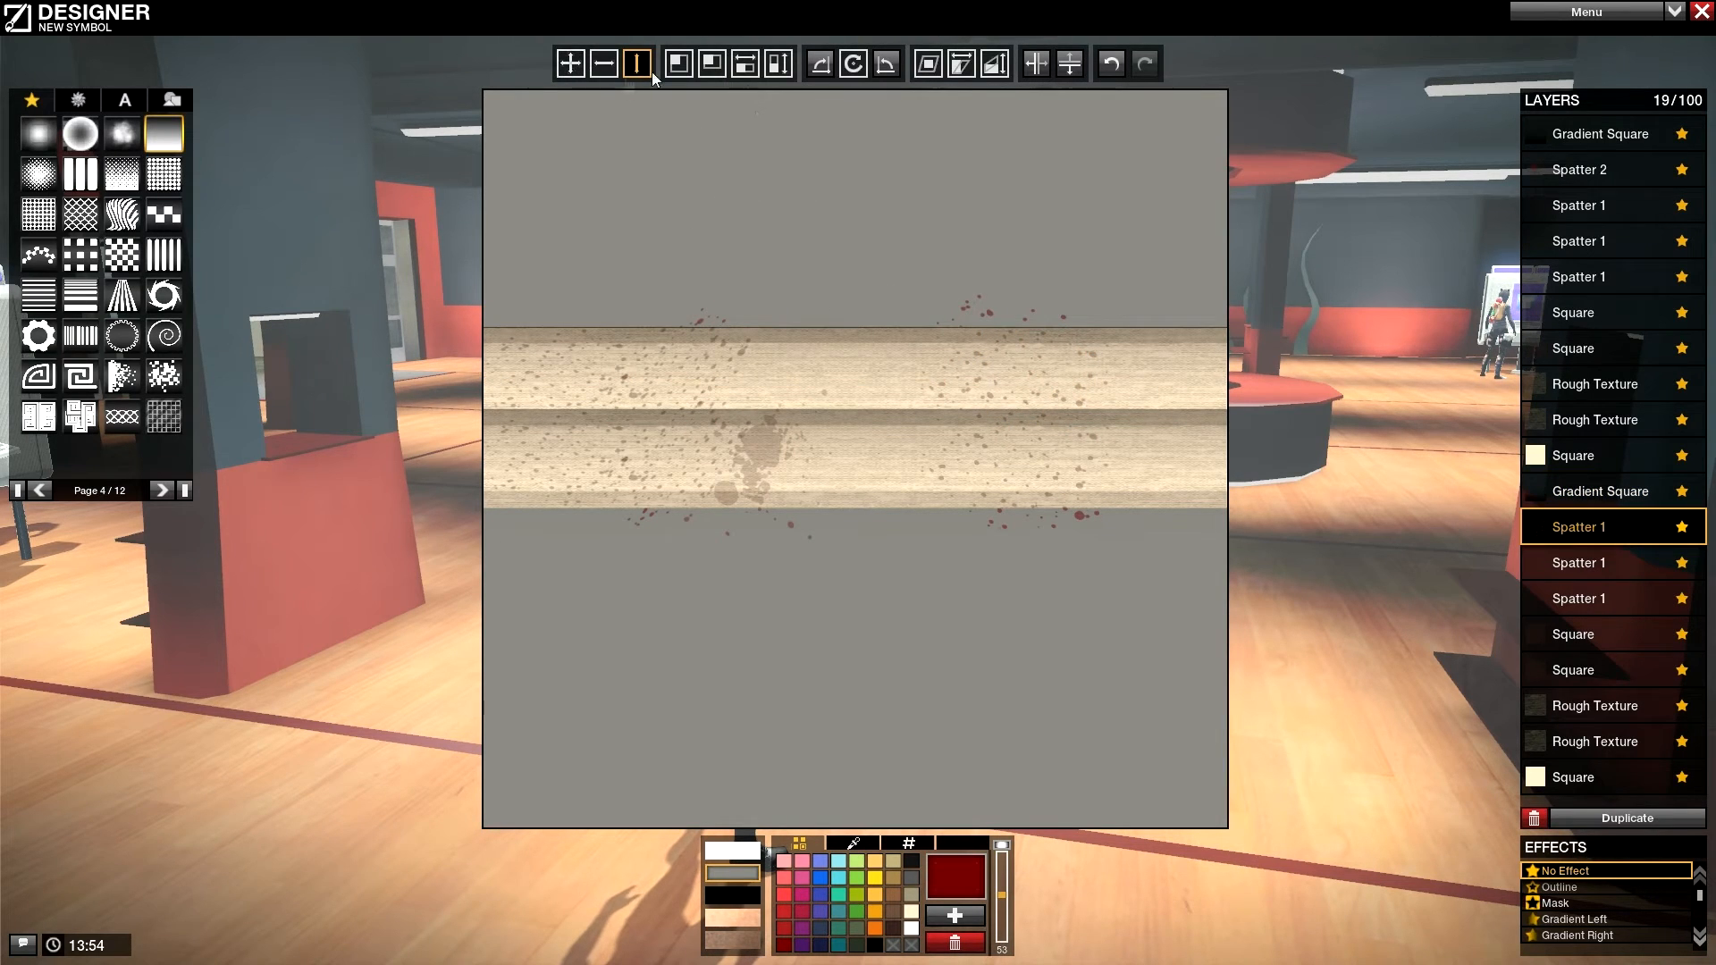
click(605, 65)
click(637, 65)
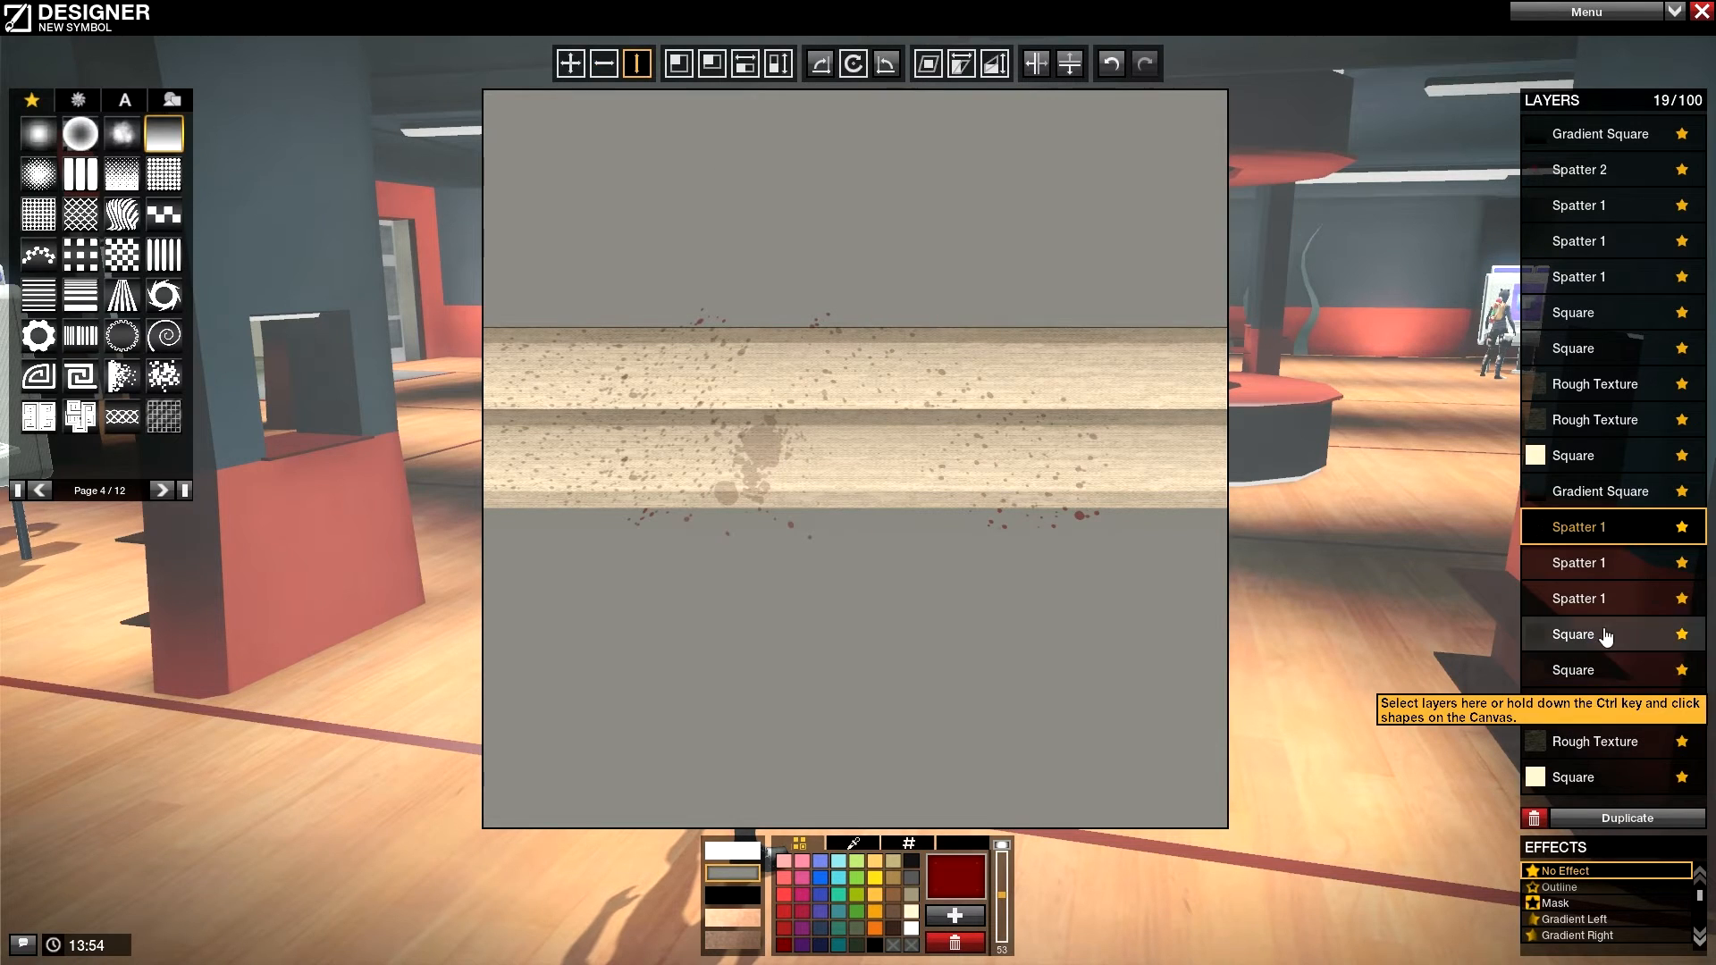
click(1598, 601)
click(605, 64)
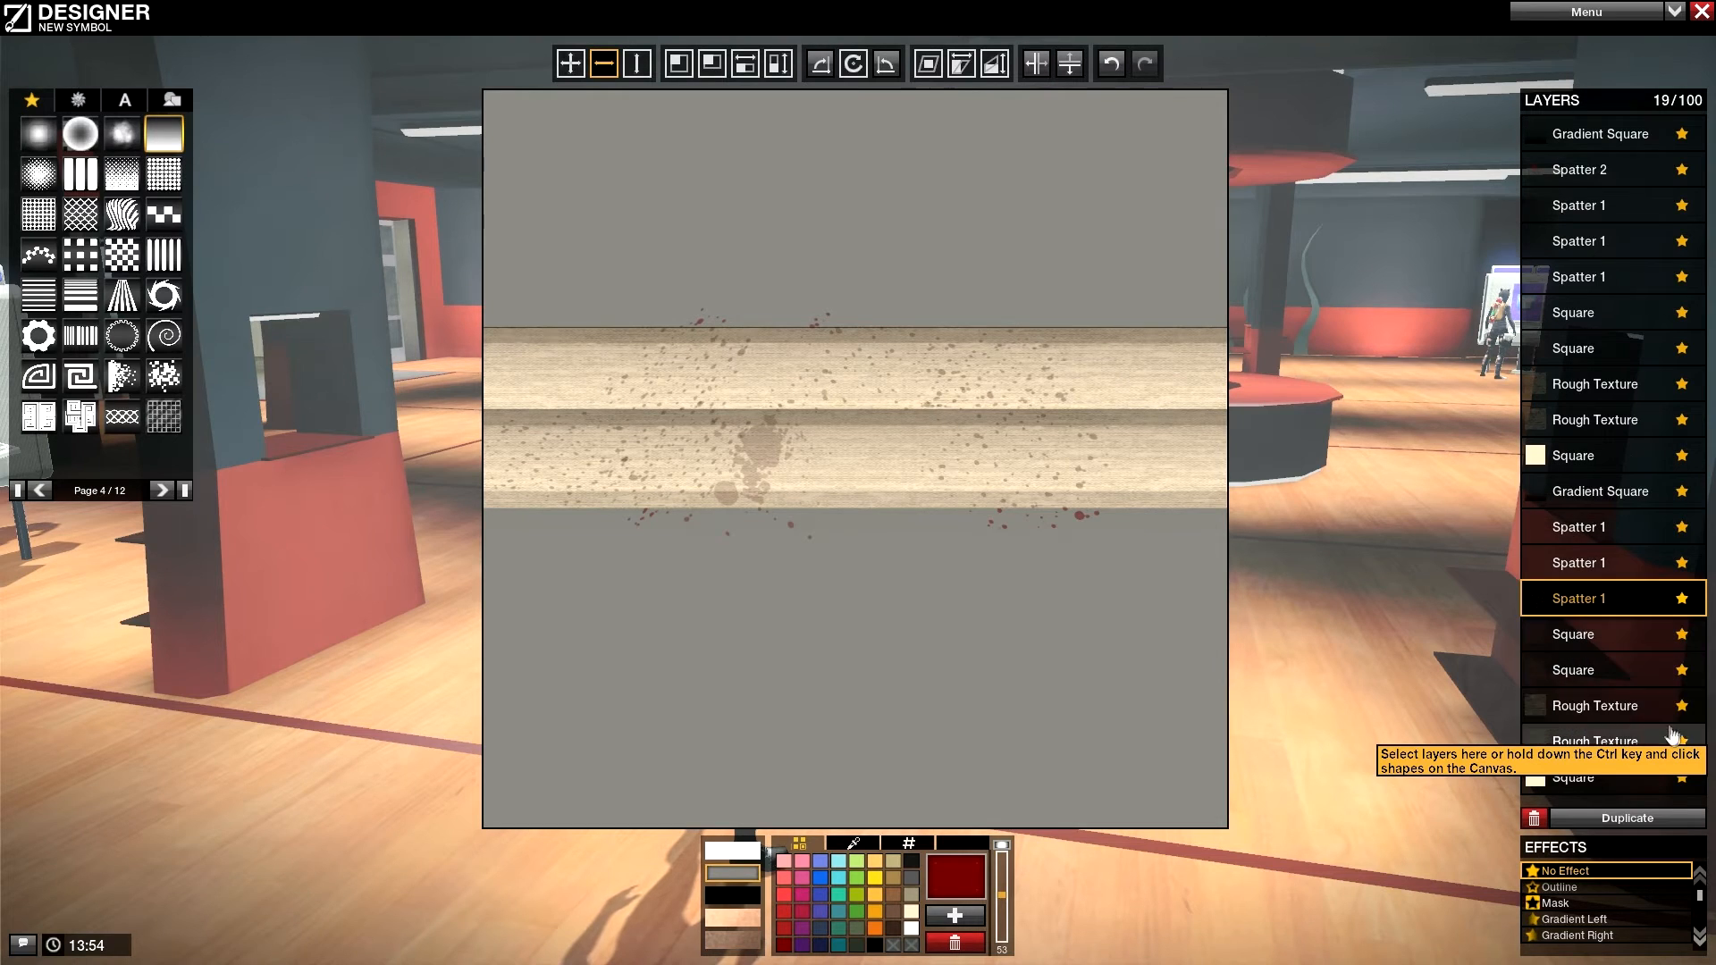
Step: Duplicate the upper band's layers from its Gradient Square down to its cream Square
click(1606, 783)
shift+click(1600, 533)
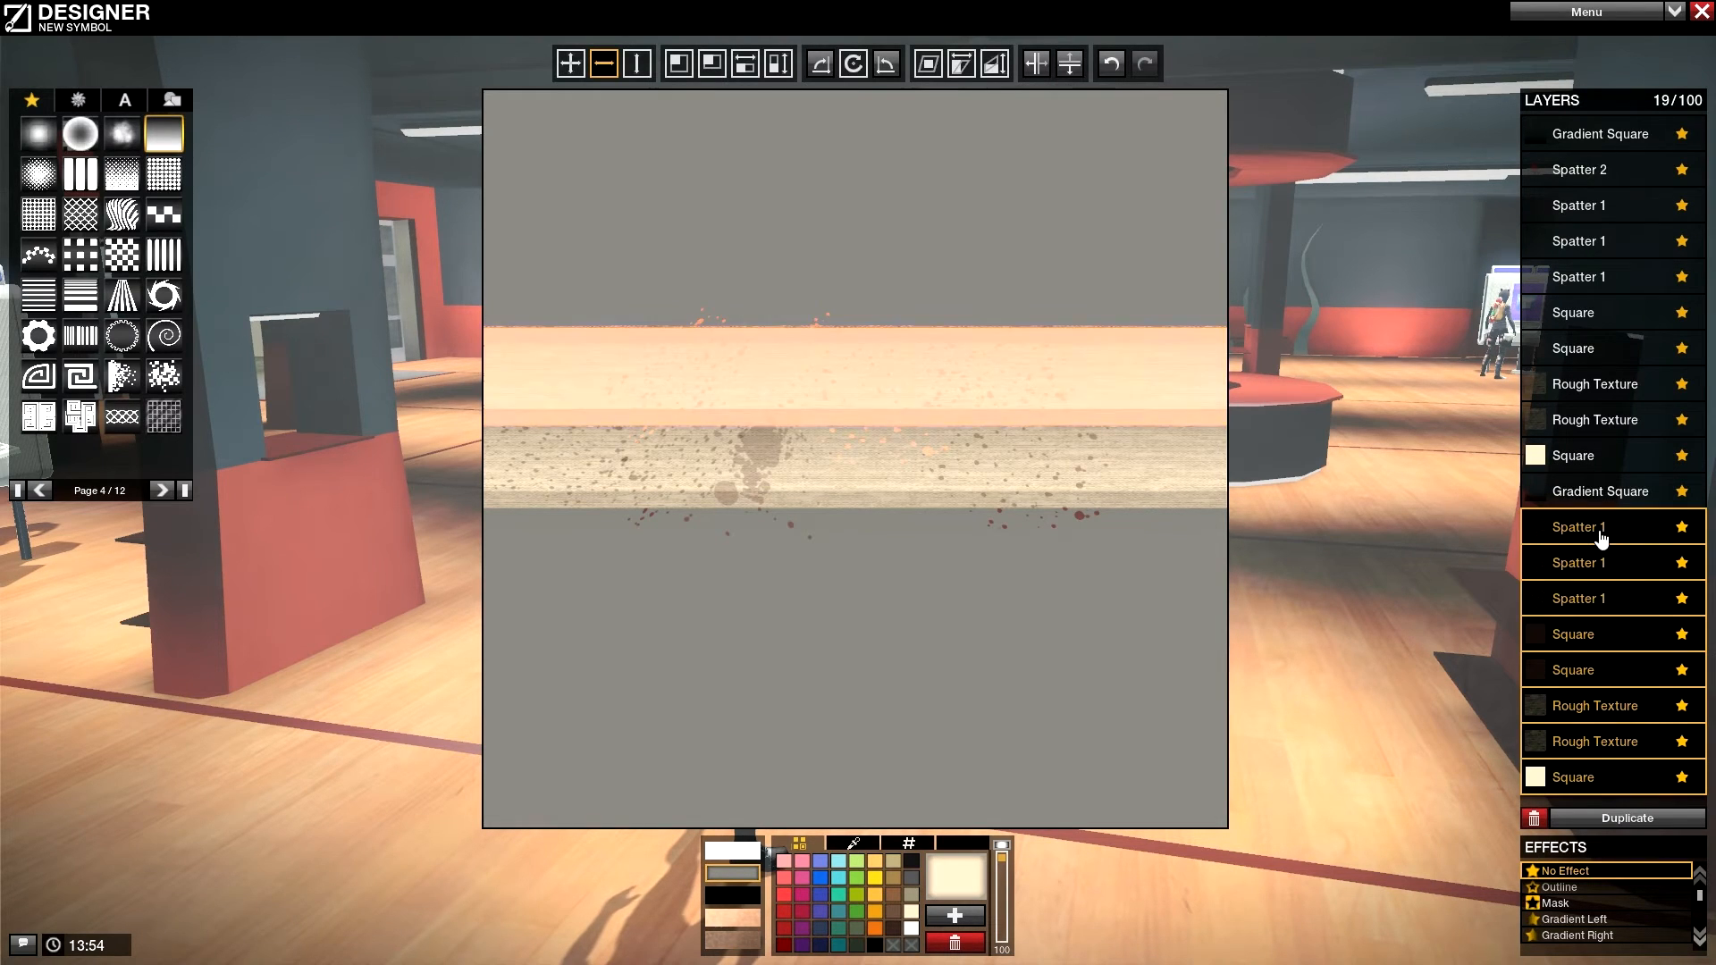
shift+click(1608, 491)
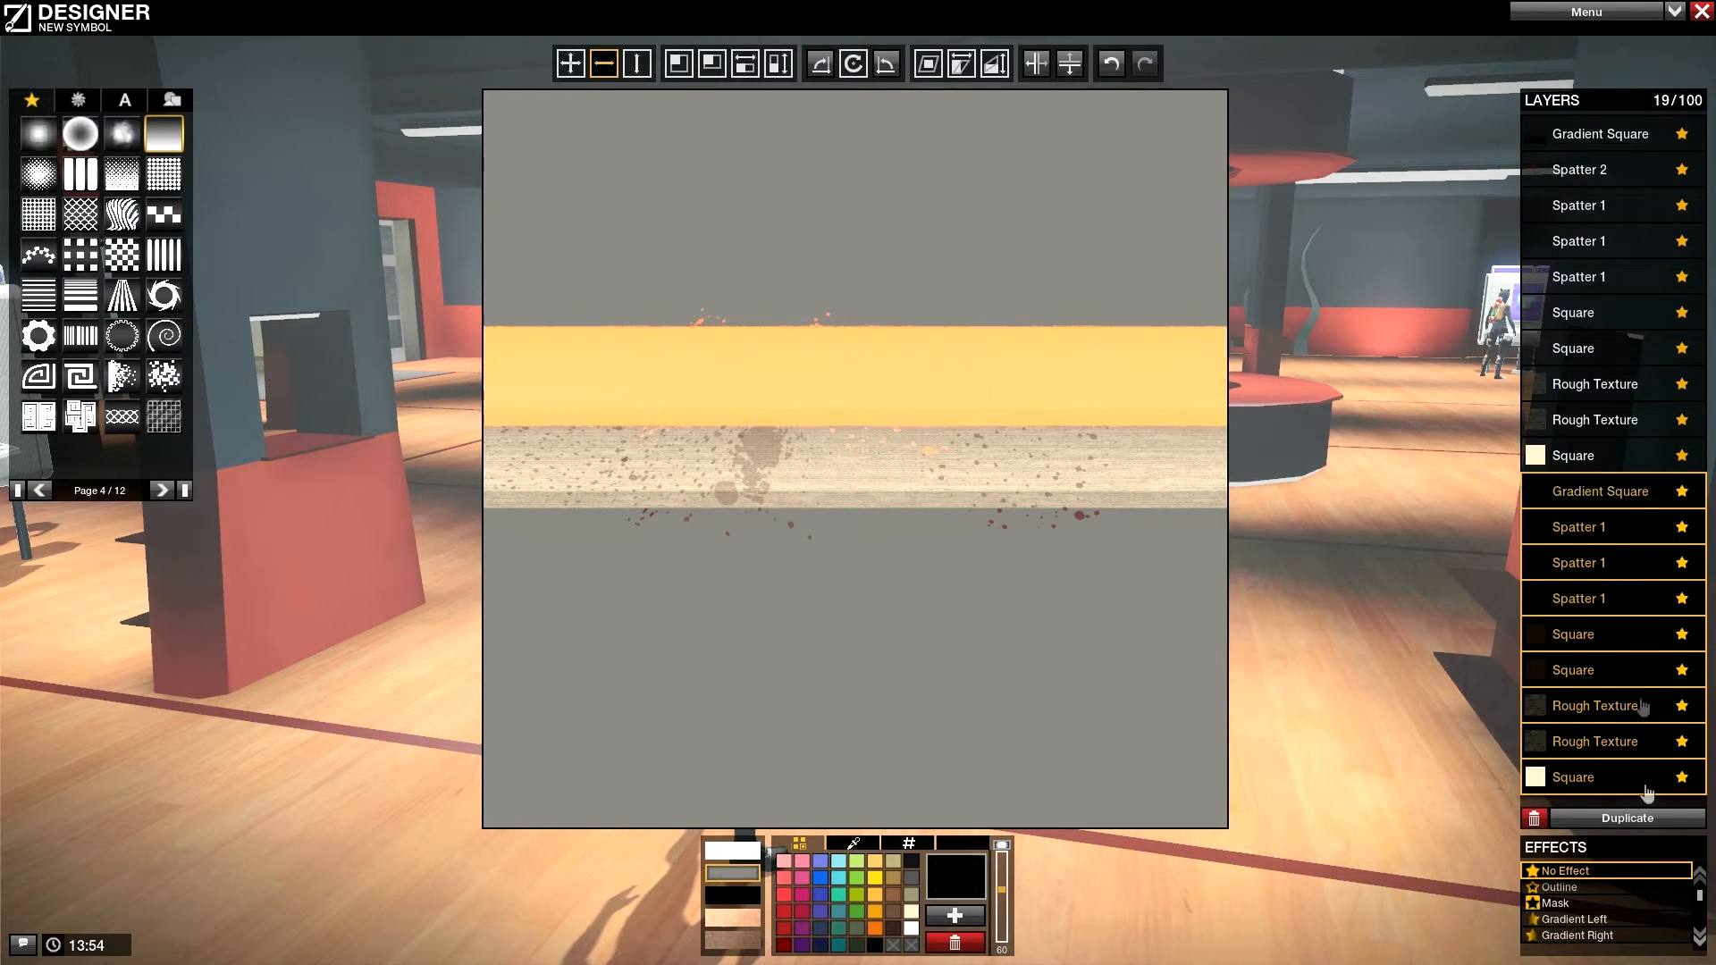
click(1626, 817)
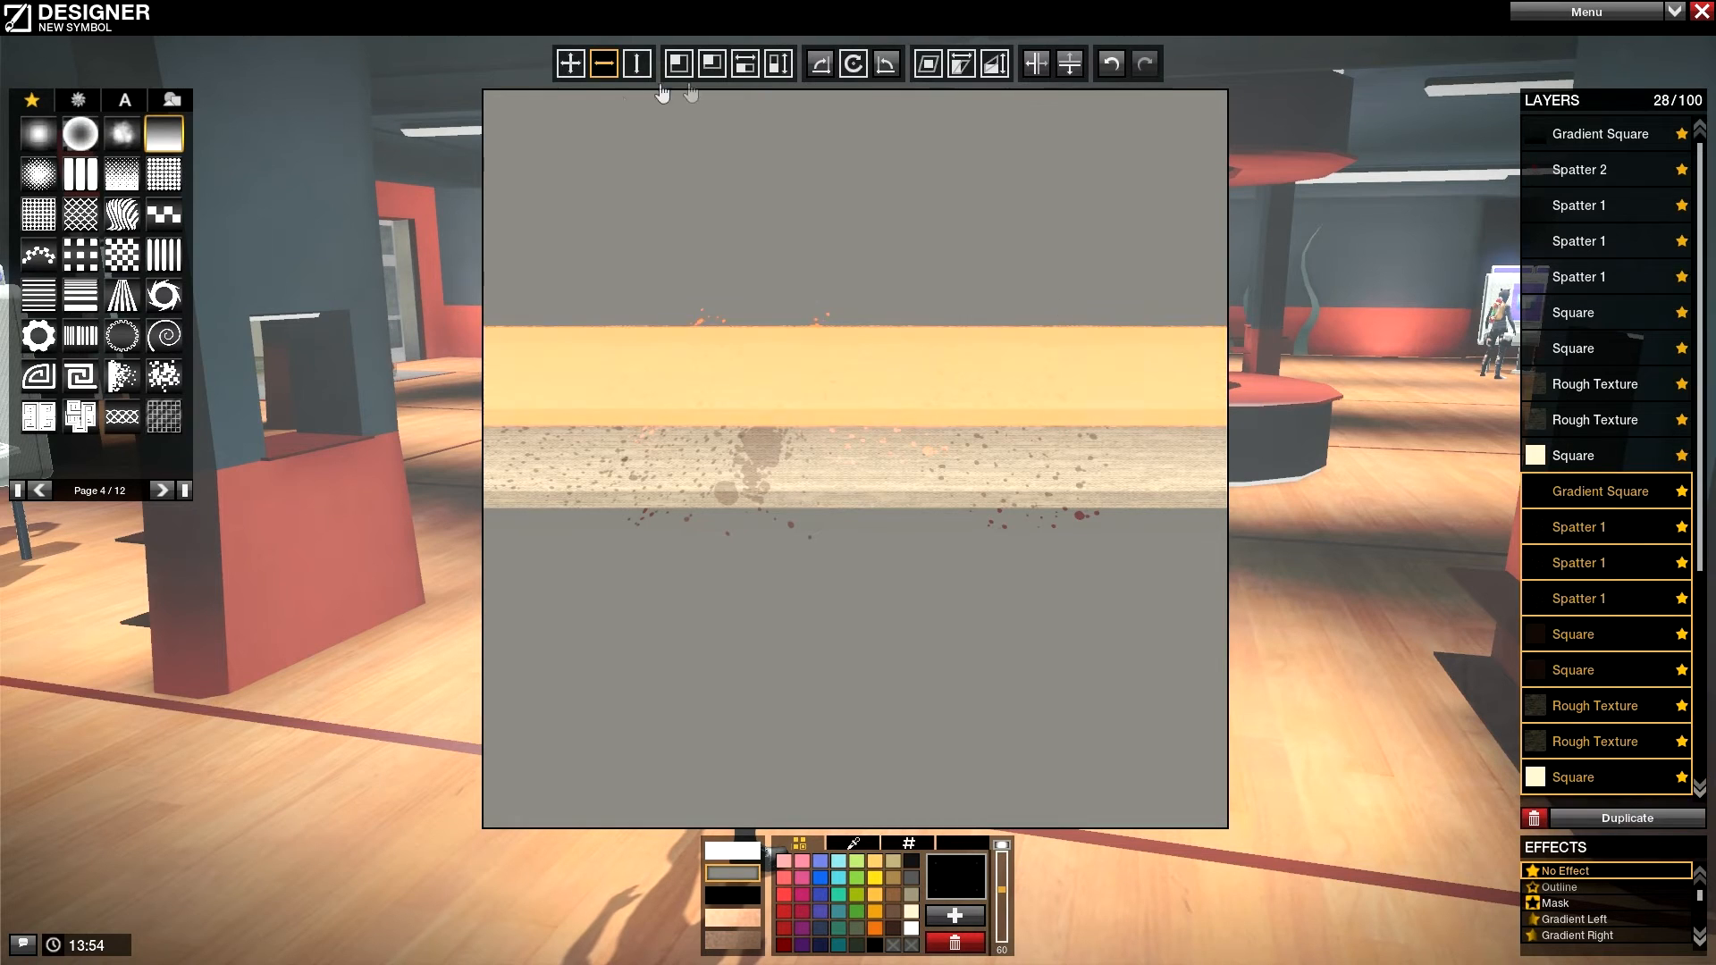
Step: Place the new band copy directly above the other two bands, offset to the right so its left end shows
click(570, 62)
drag(679, 375, 1087, 257)
click(604, 63)
drag(909, 277, 864, 277)
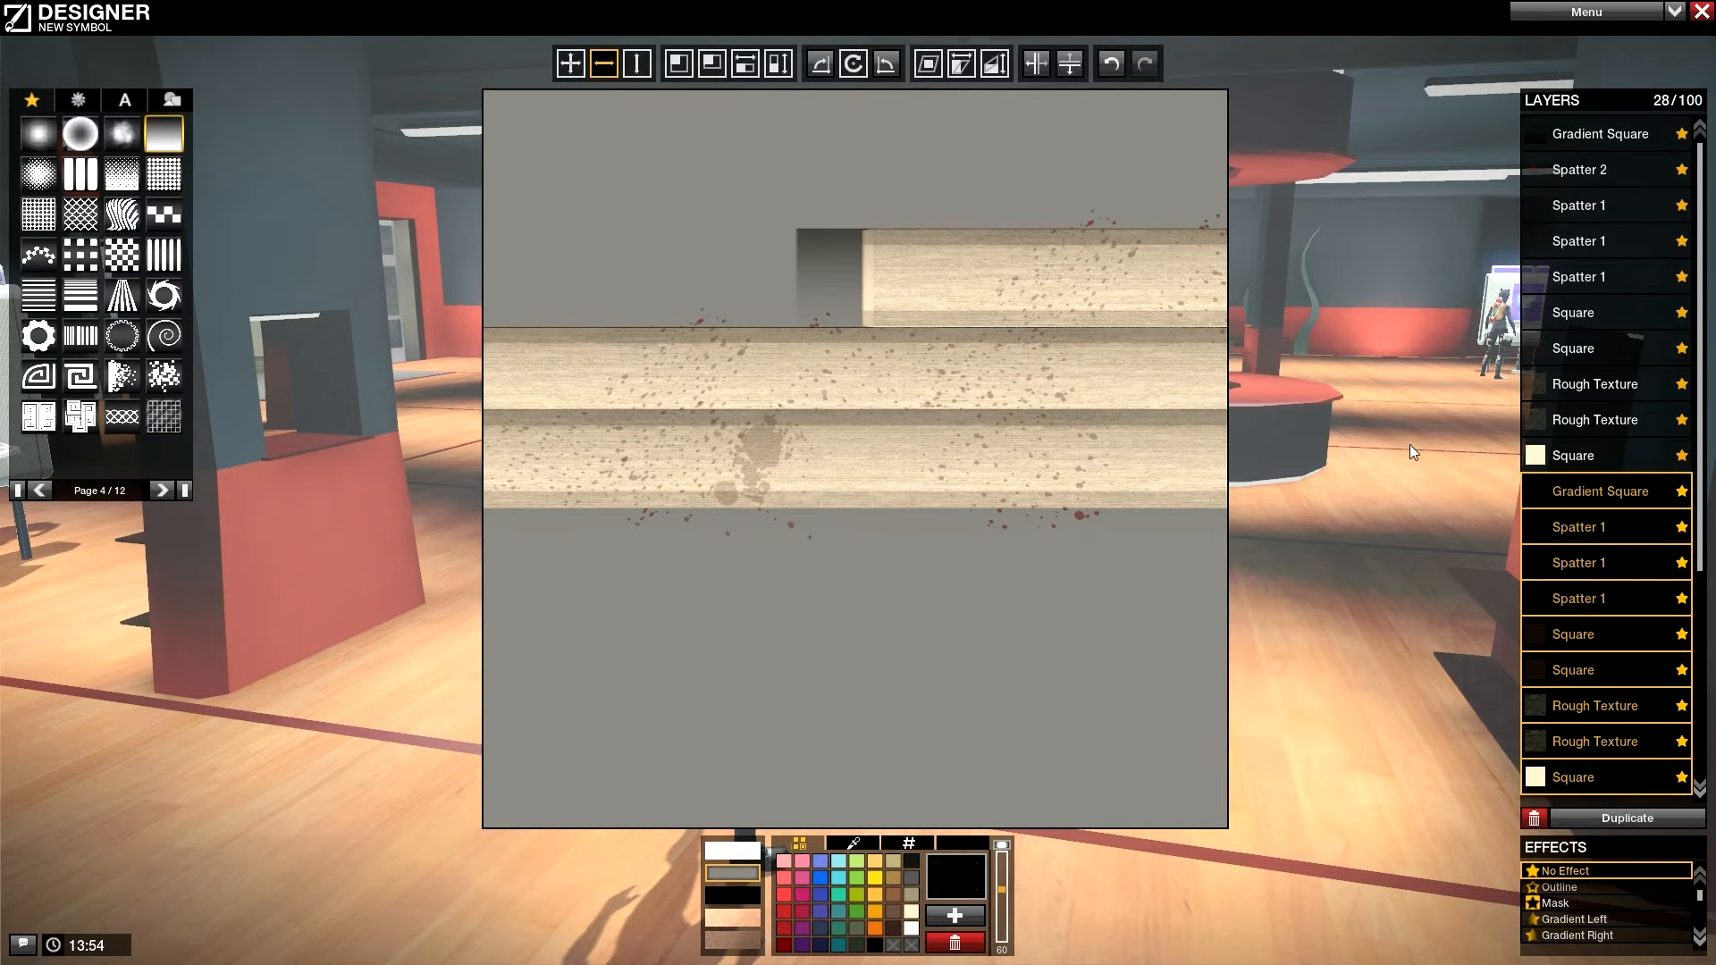
drag(1131, 334, 946, 334)
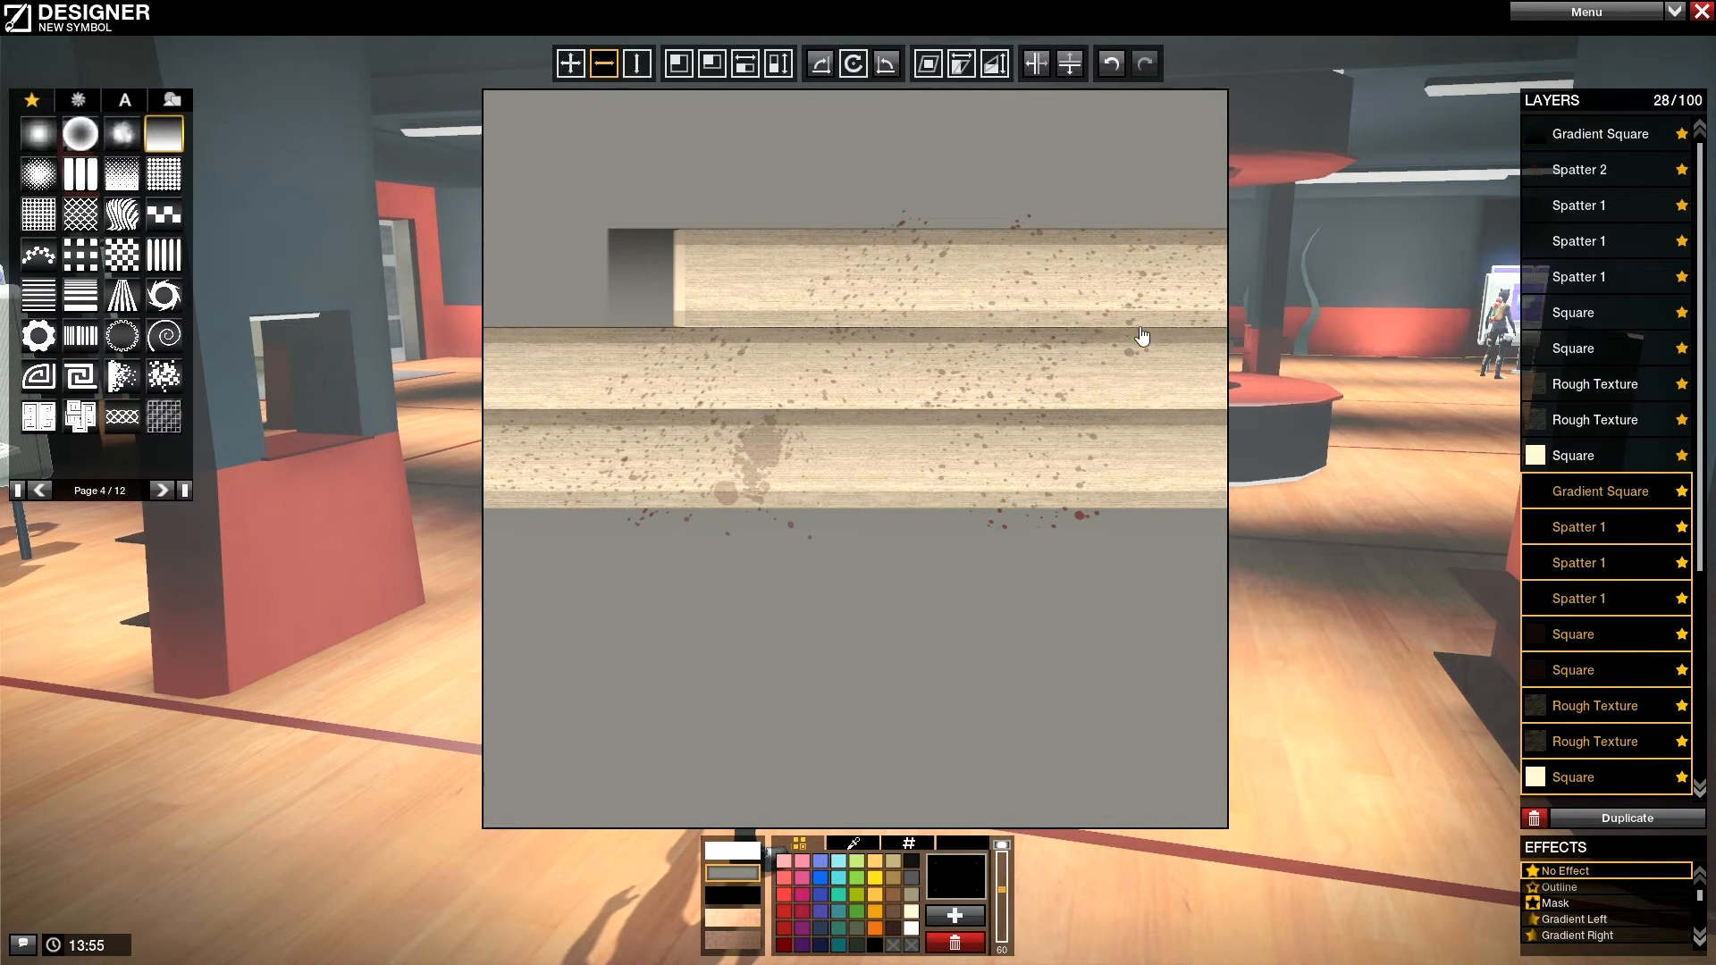
Step: Delete one Spatter 1 from the new top band and shift the remaining spatter horizontally to vary the pattern
click(1574, 600)
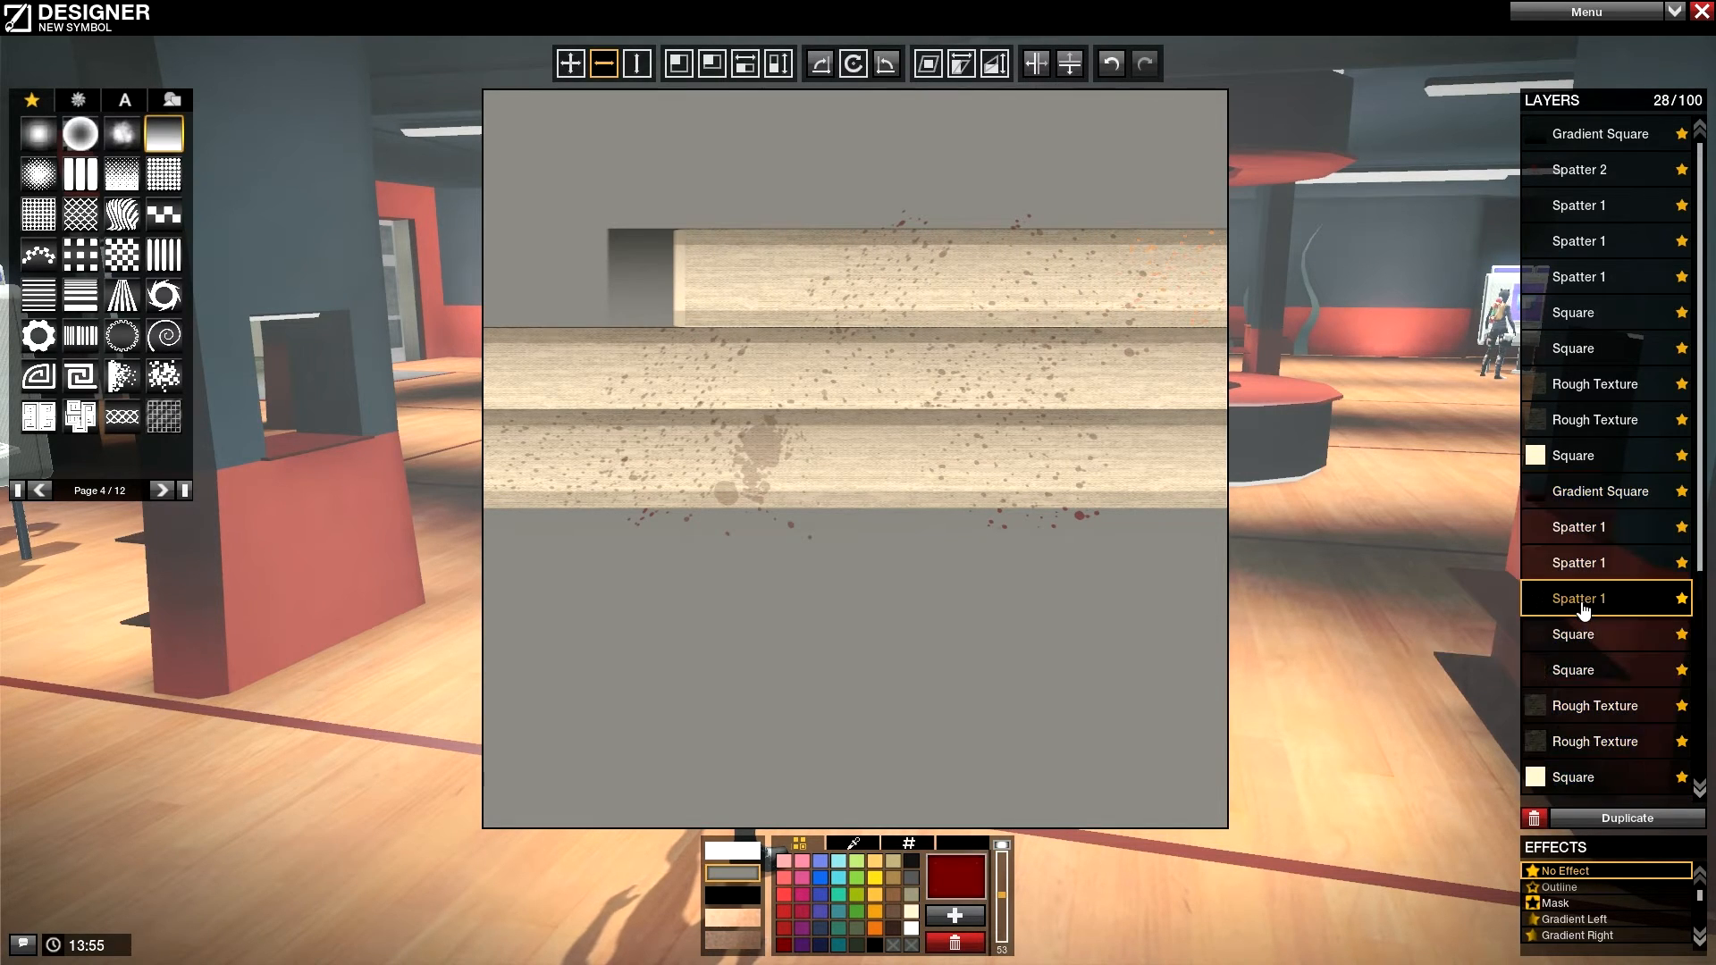
scroll(1572, 601, down, 4)
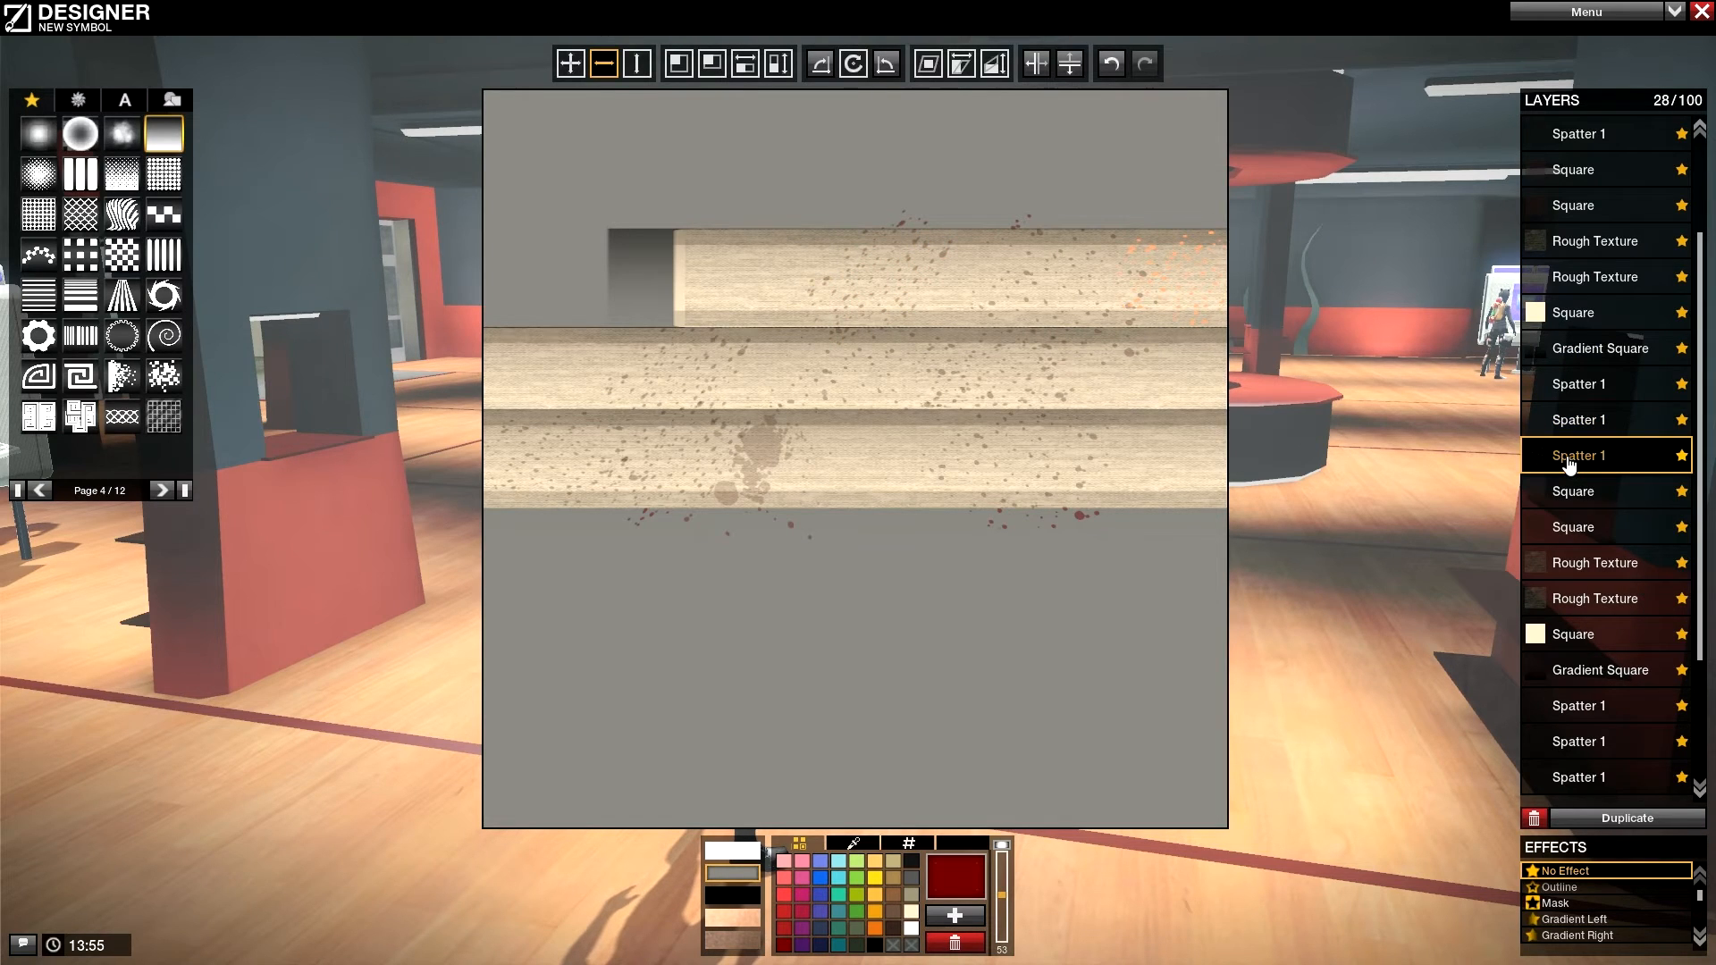
click(1534, 817)
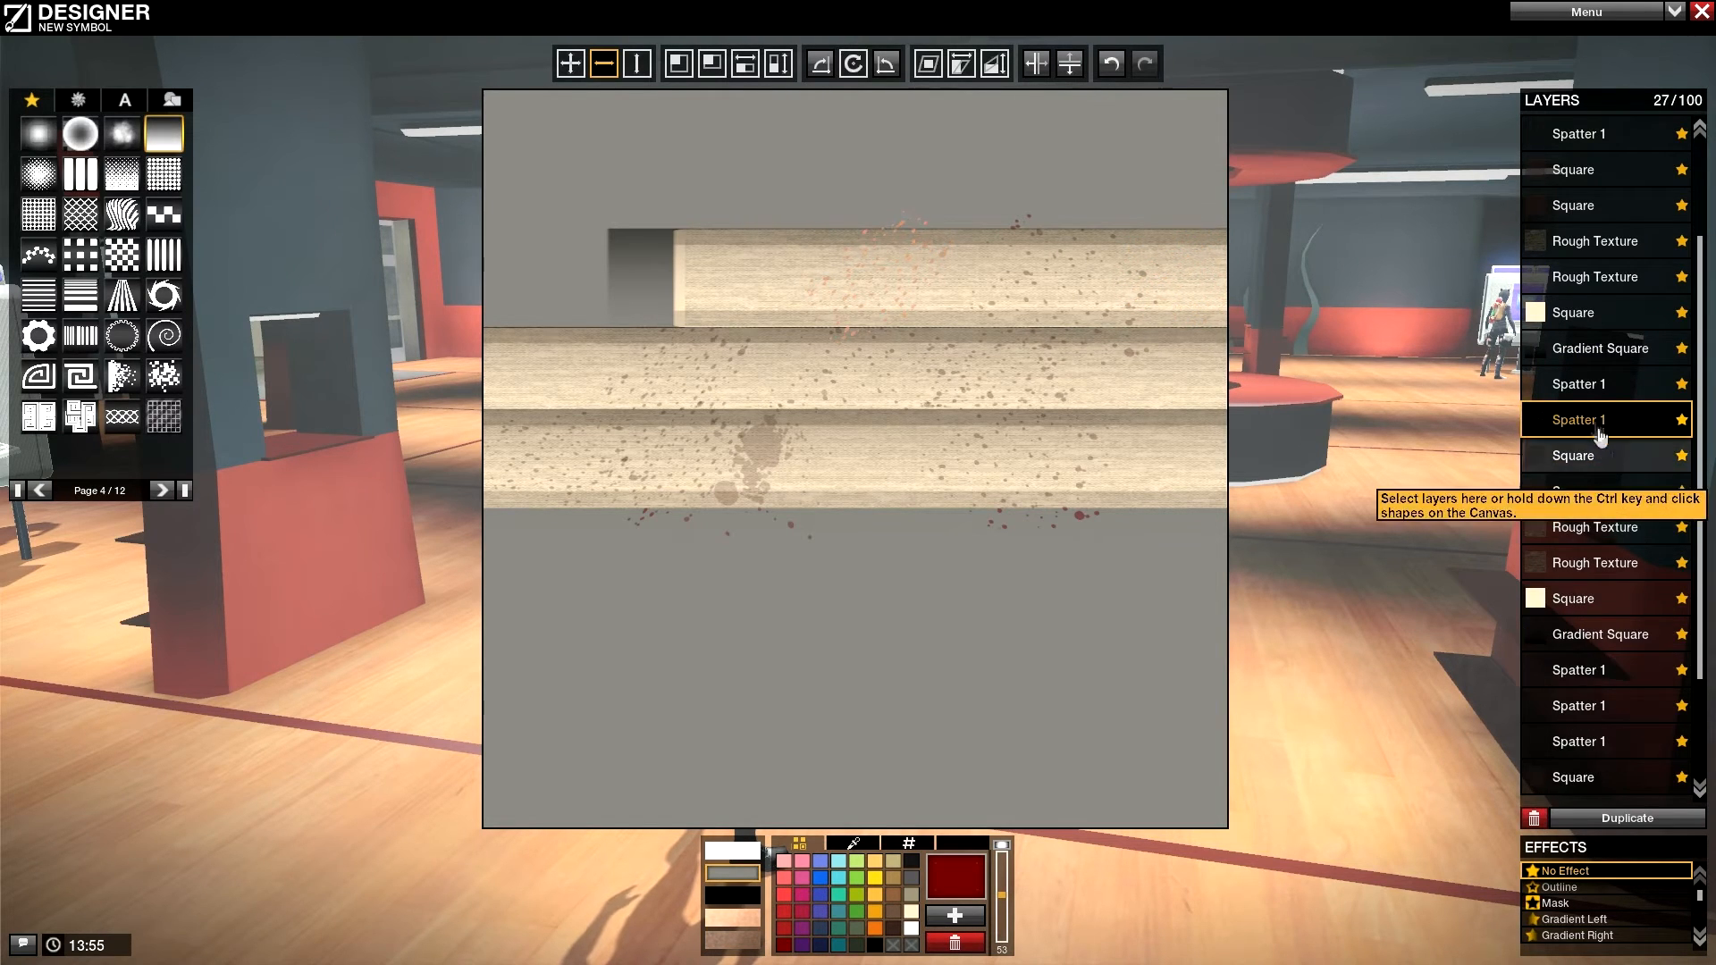
click(1577, 383)
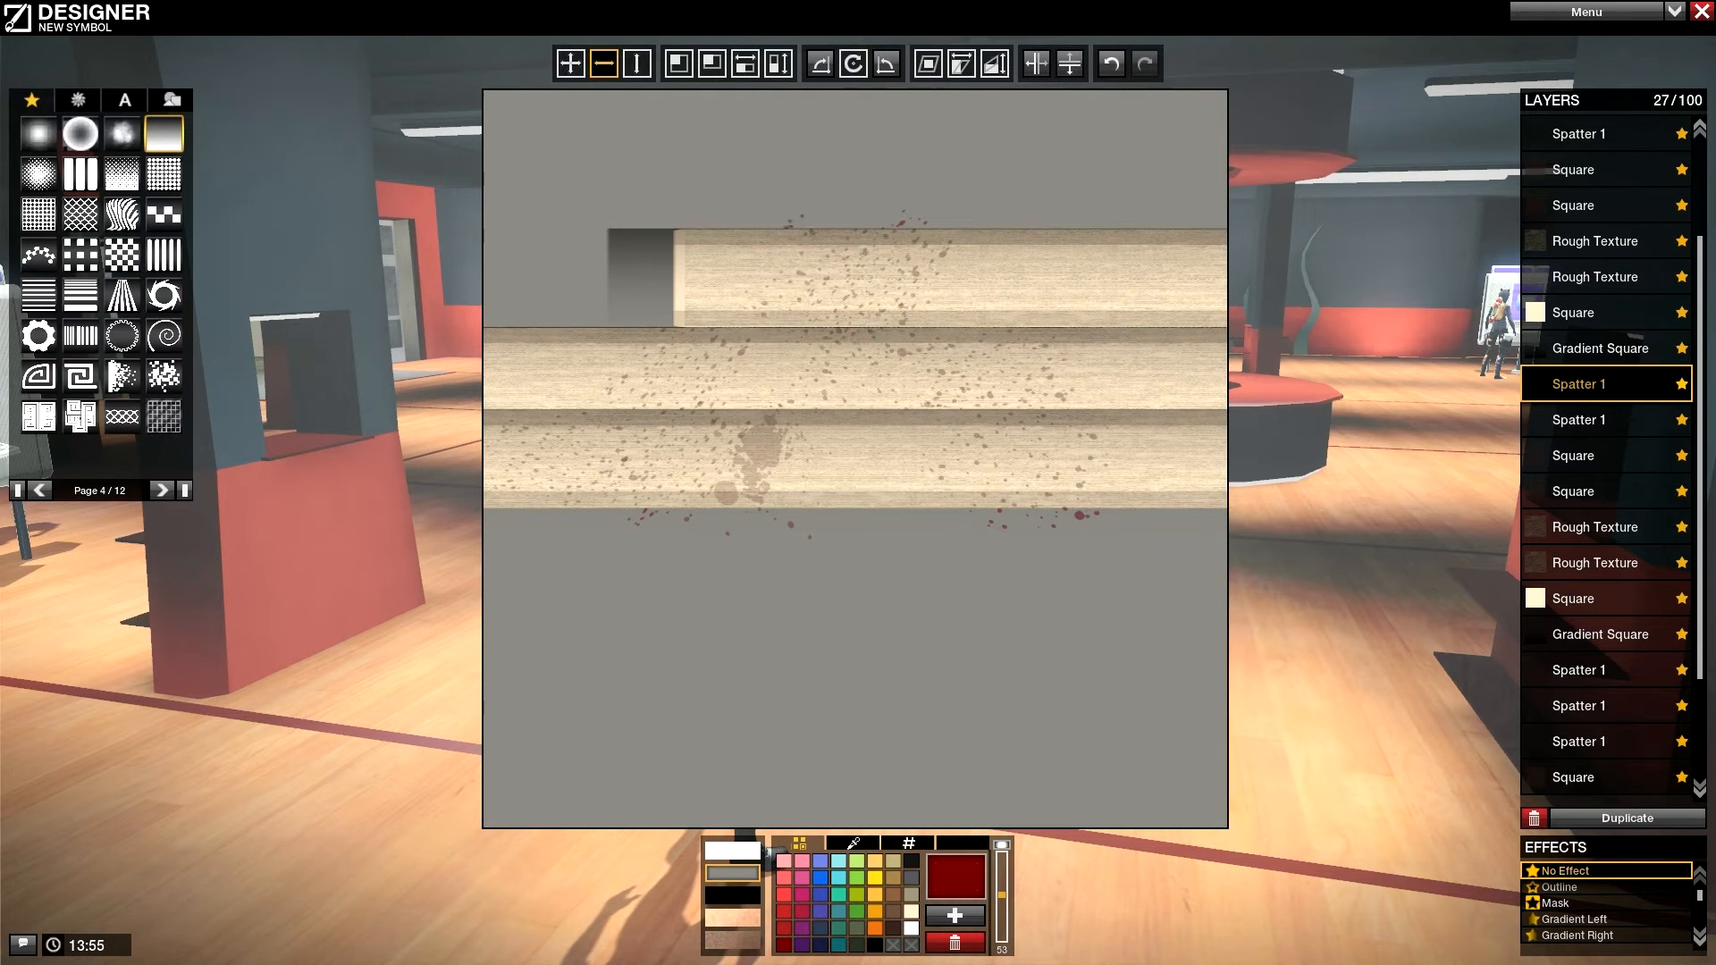
Step: Shift the top band's Gradient Square, cream Square and dark edge Squares horizontally so their left ends line up
click(1600, 347)
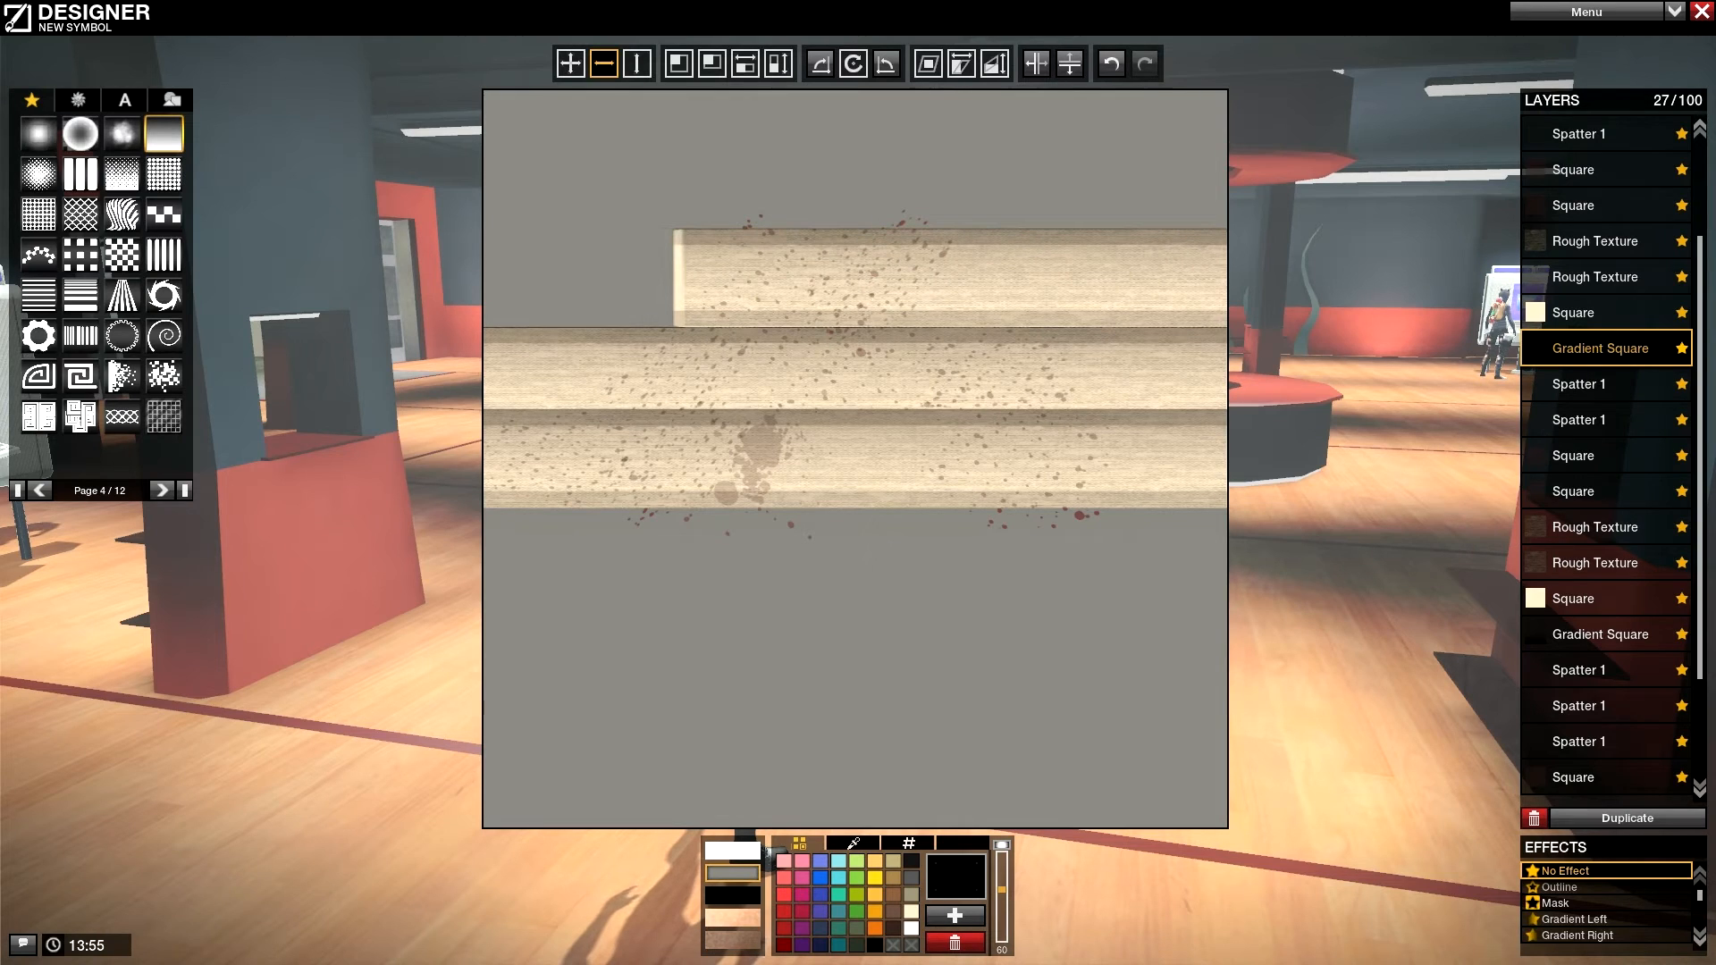
click(1573, 598)
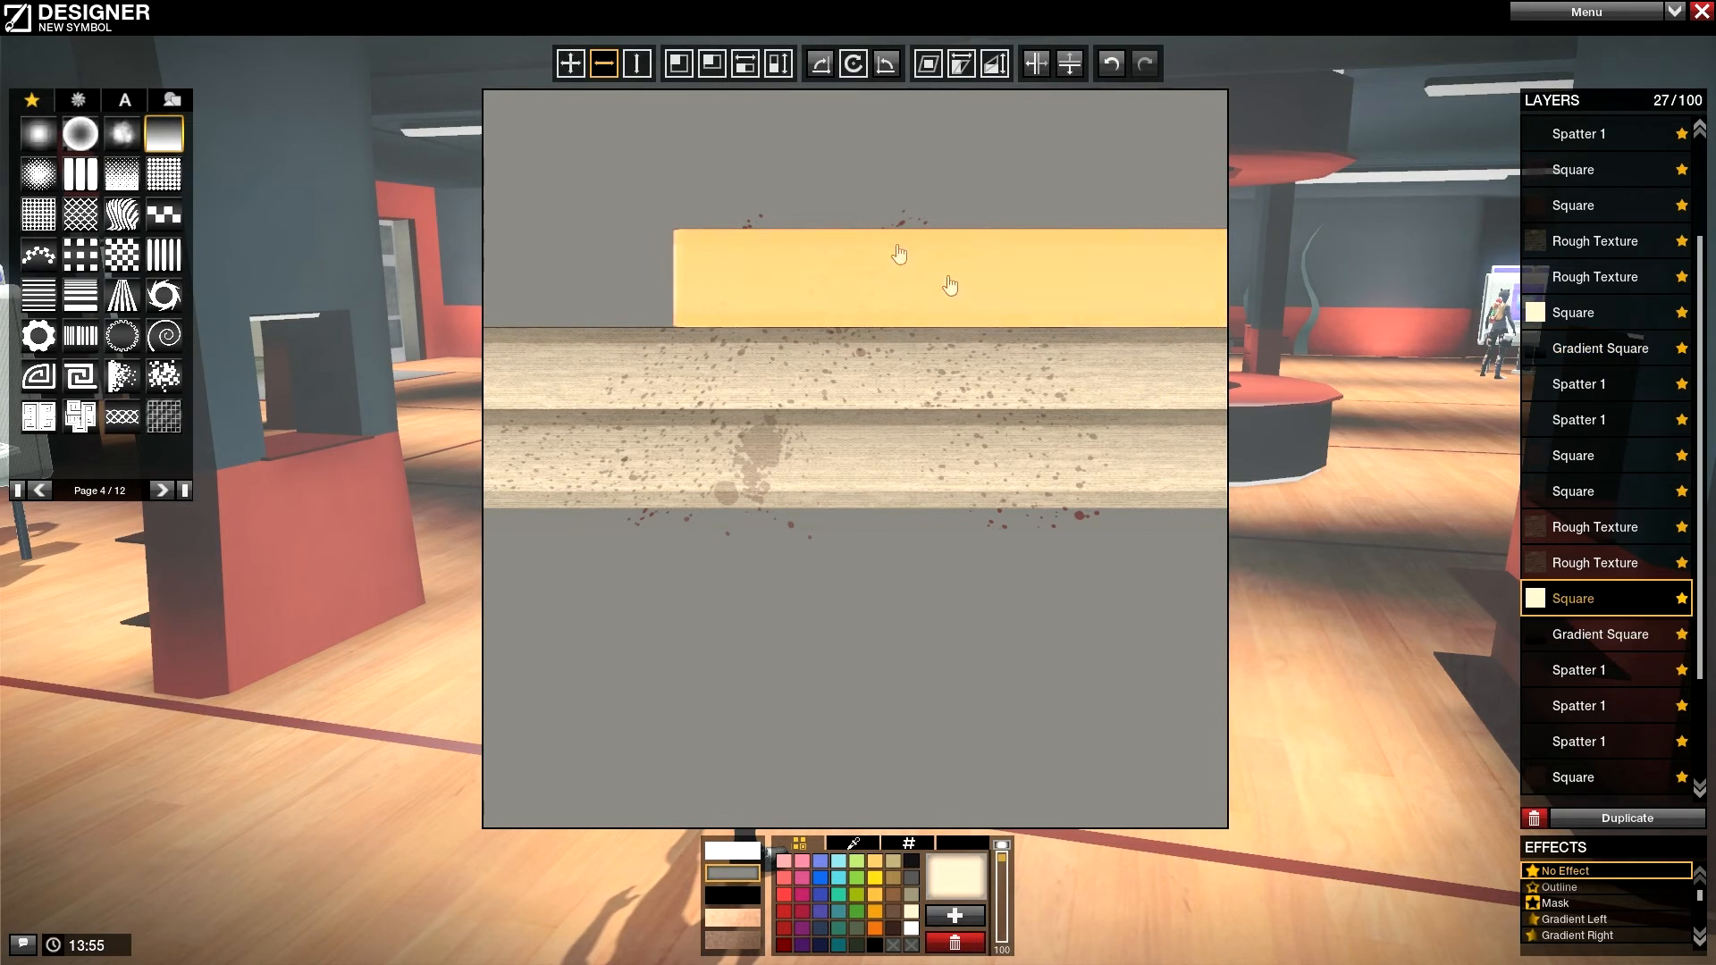
click(1582, 455)
ctrl+click(1586, 493)
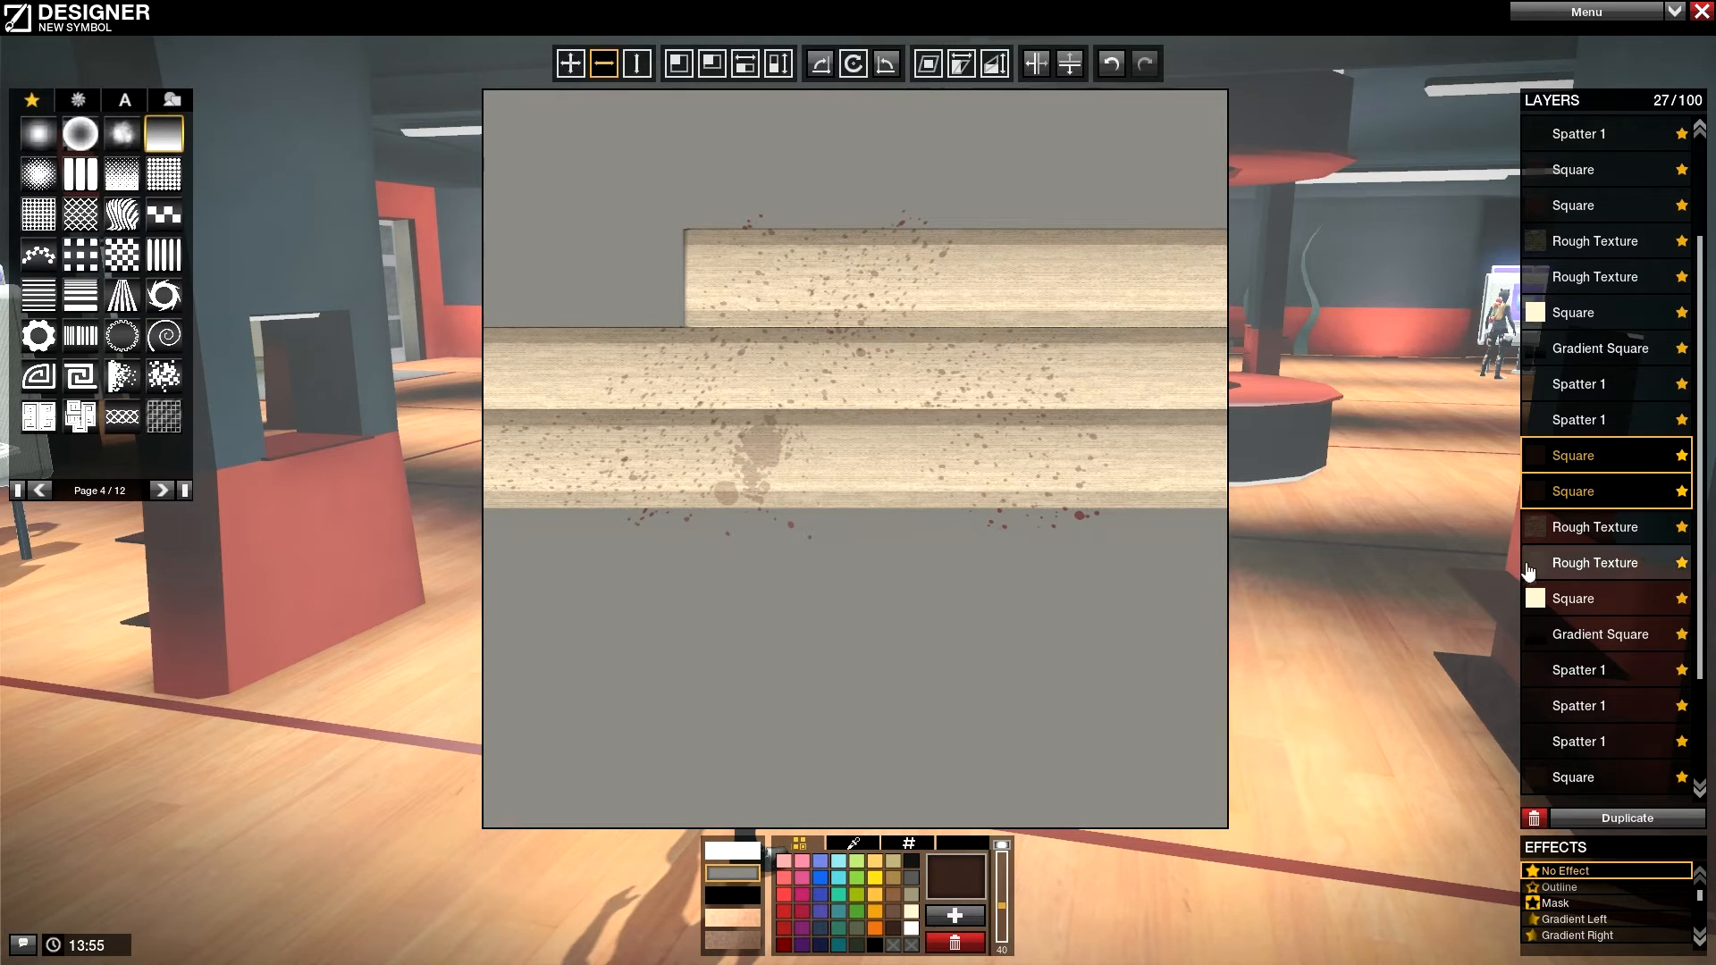
Step: Send the top band's layers to the bottom of the stack and shift the band right and slightly down behind the middle band
click(1599, 348)
shift+click(1608, 599)
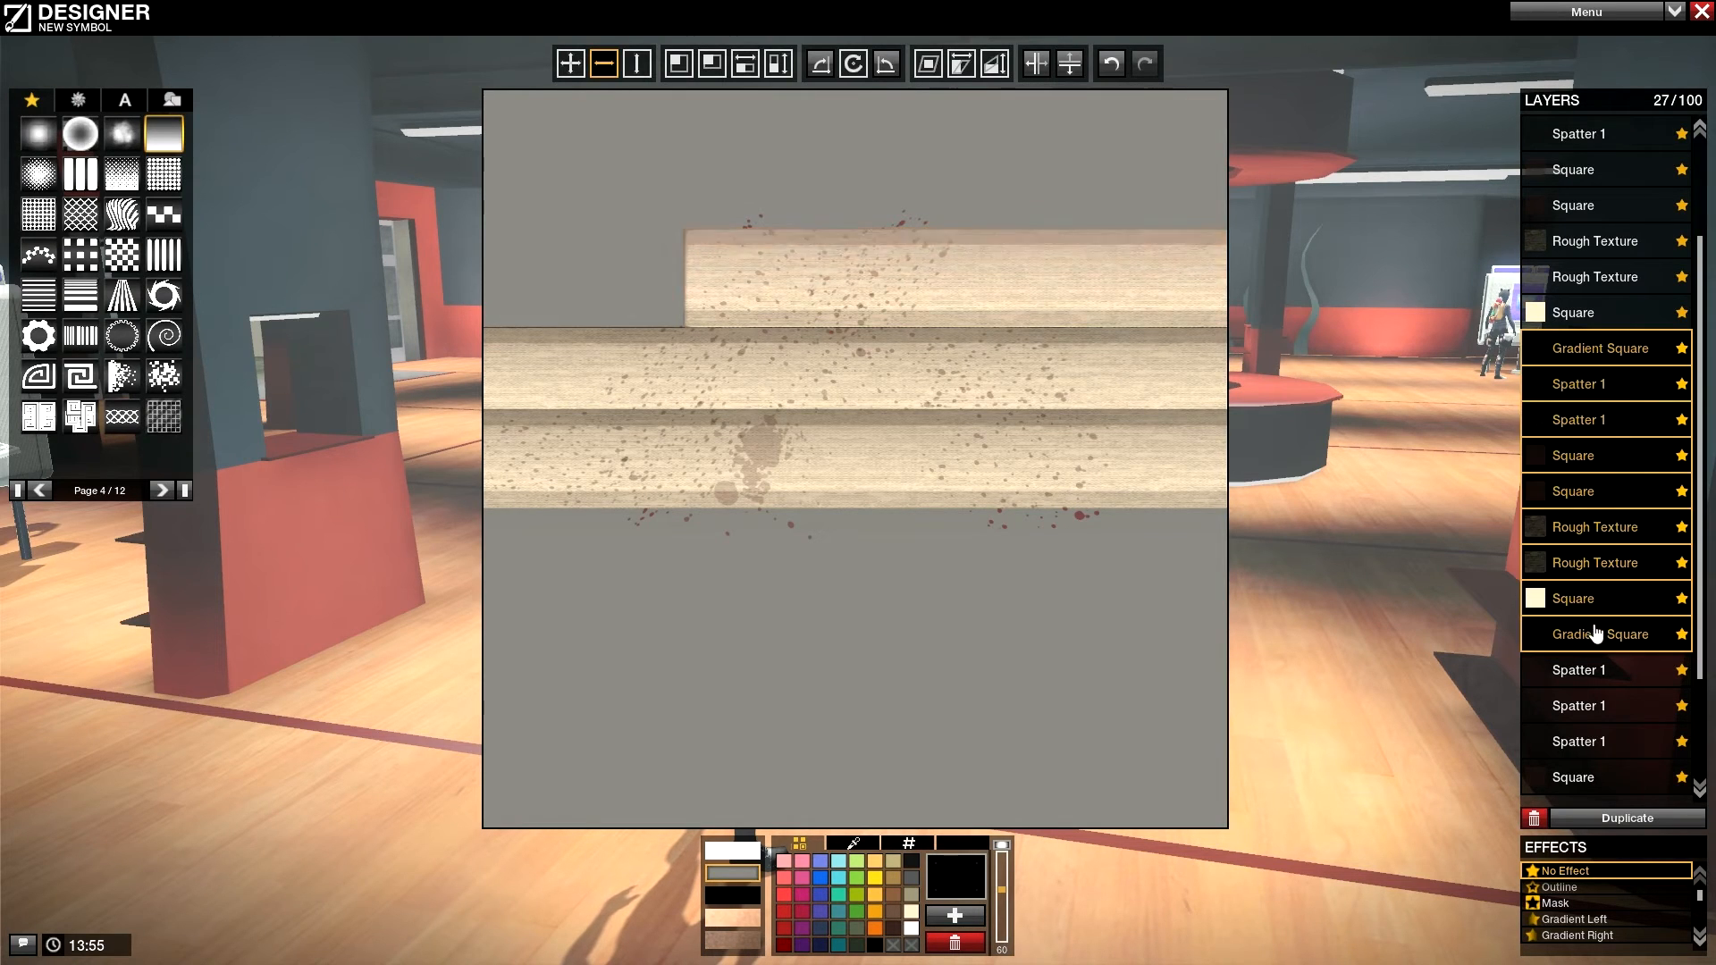
drag(1600, 384, 1589, 797)
drag(636, 64, 734, 144)
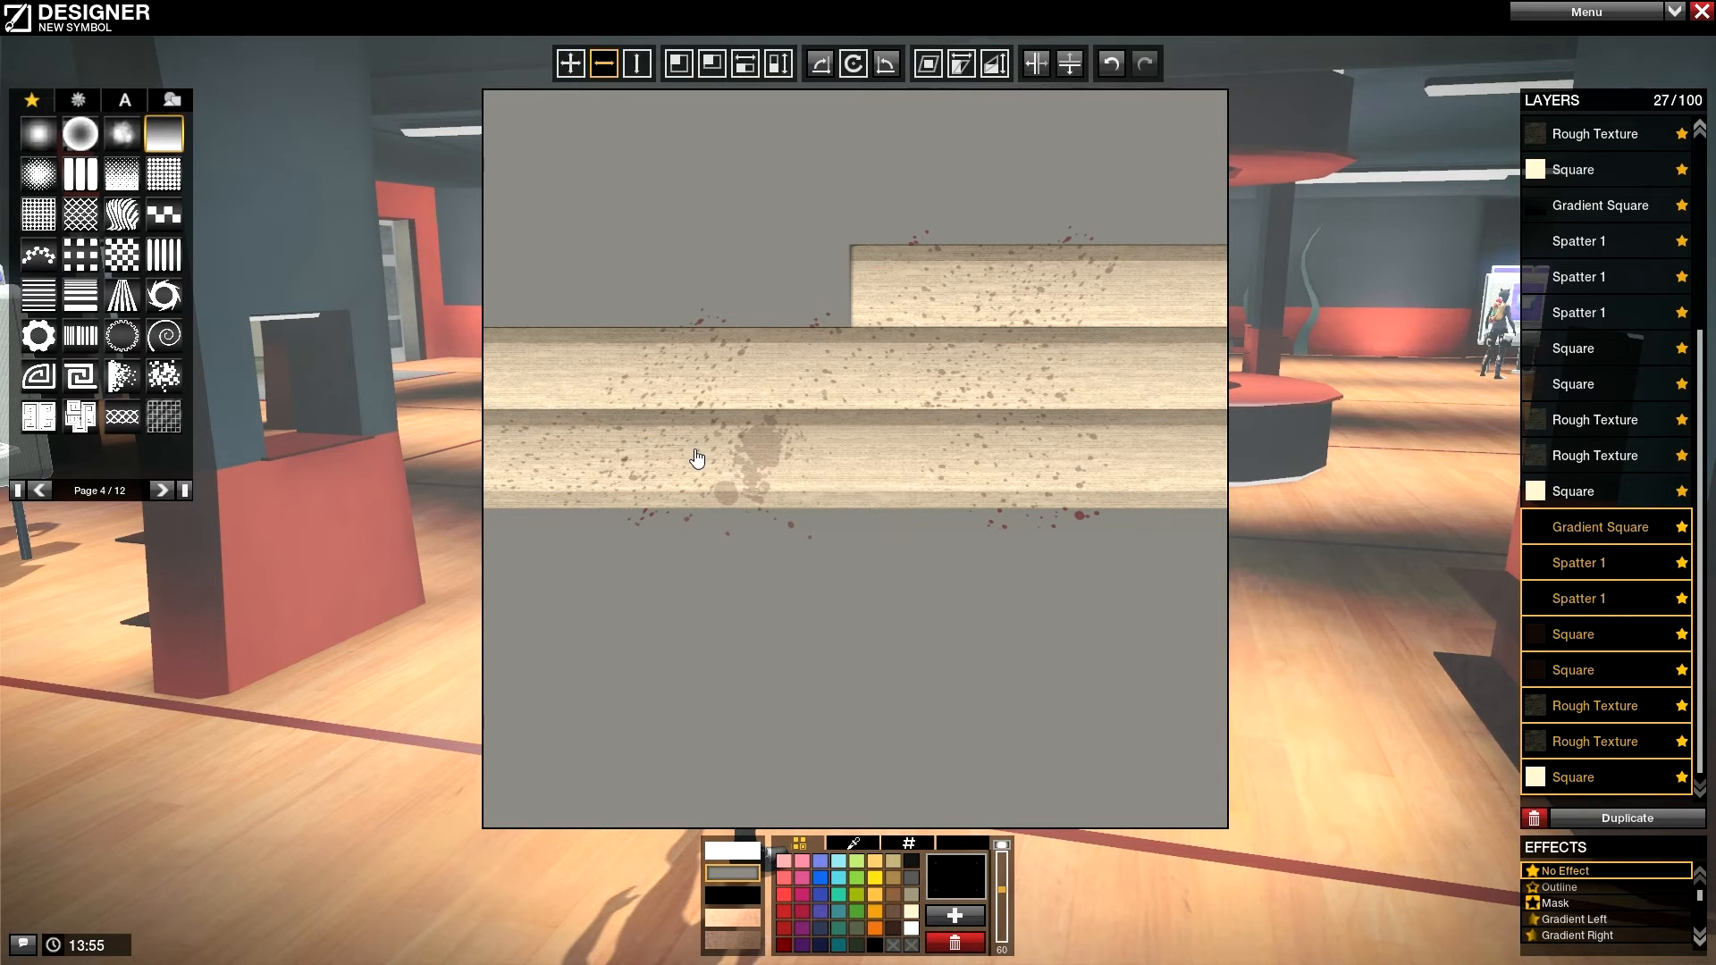
Step: Duplicate the top band's layers and rotate the copy into a diagonal band
click(1627, 818)
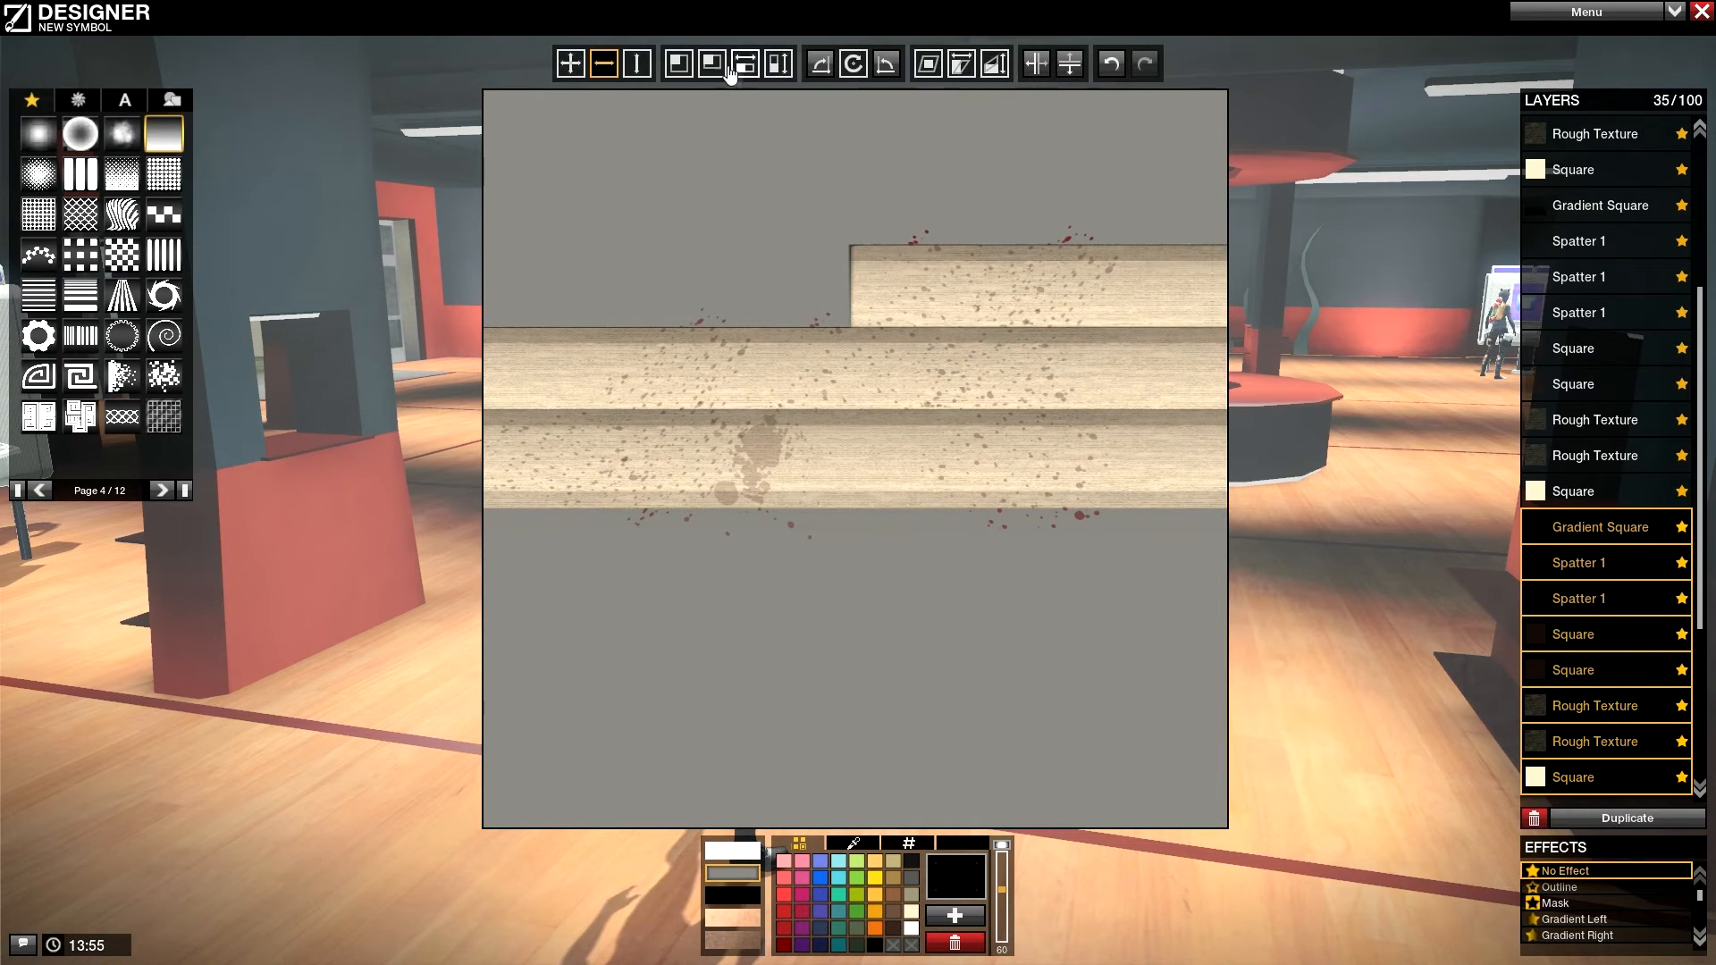
click(853, 62)
drag(917, 211, 500, 268)
drag(893, 268, 970, 156)
Step: Skew the diagonal band slightly and place it behind the two full-width bands, with its upper end overlapping the top band's left end
click(995, 62)
click(570, 62)
drag(607, 617, 640, 590)
click(995, 62)
drag(979, 152, 973, 192)
click(571, 62)
drag(686, 152, 692, 115)
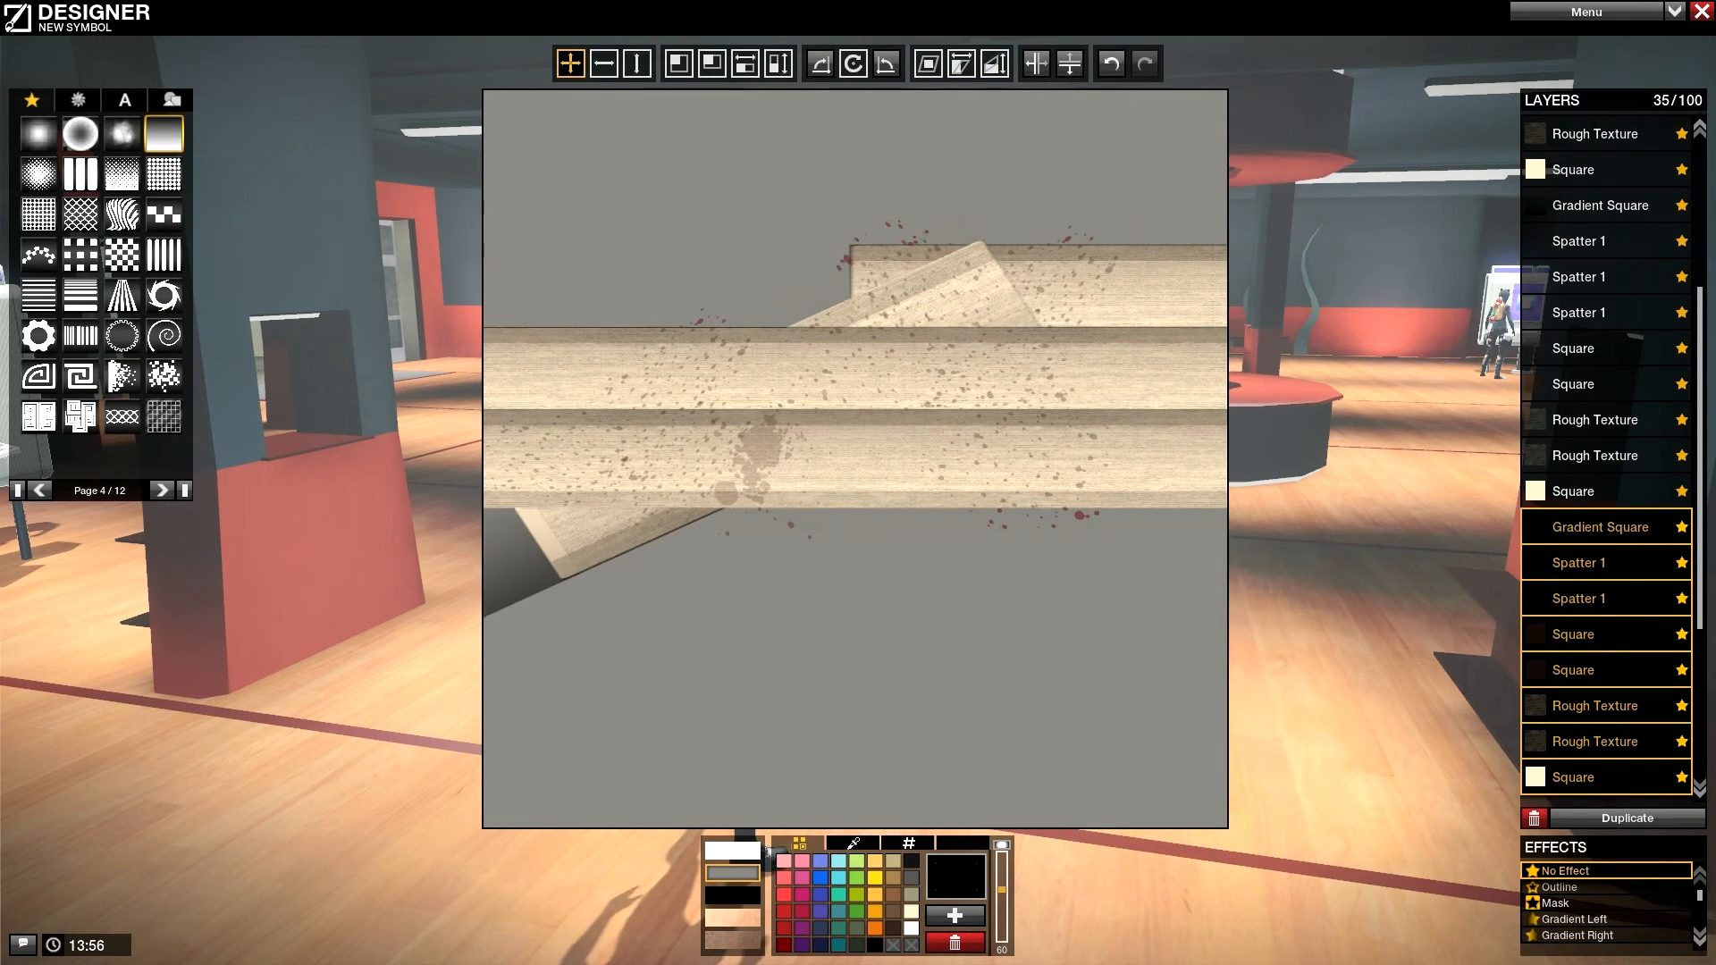
Step: Shift the diagonal band left so its upper corner meets the top band's left end
click(778, 63)
drag(736, 129, 571, 134)
click(636, 62)
click(604, 62)
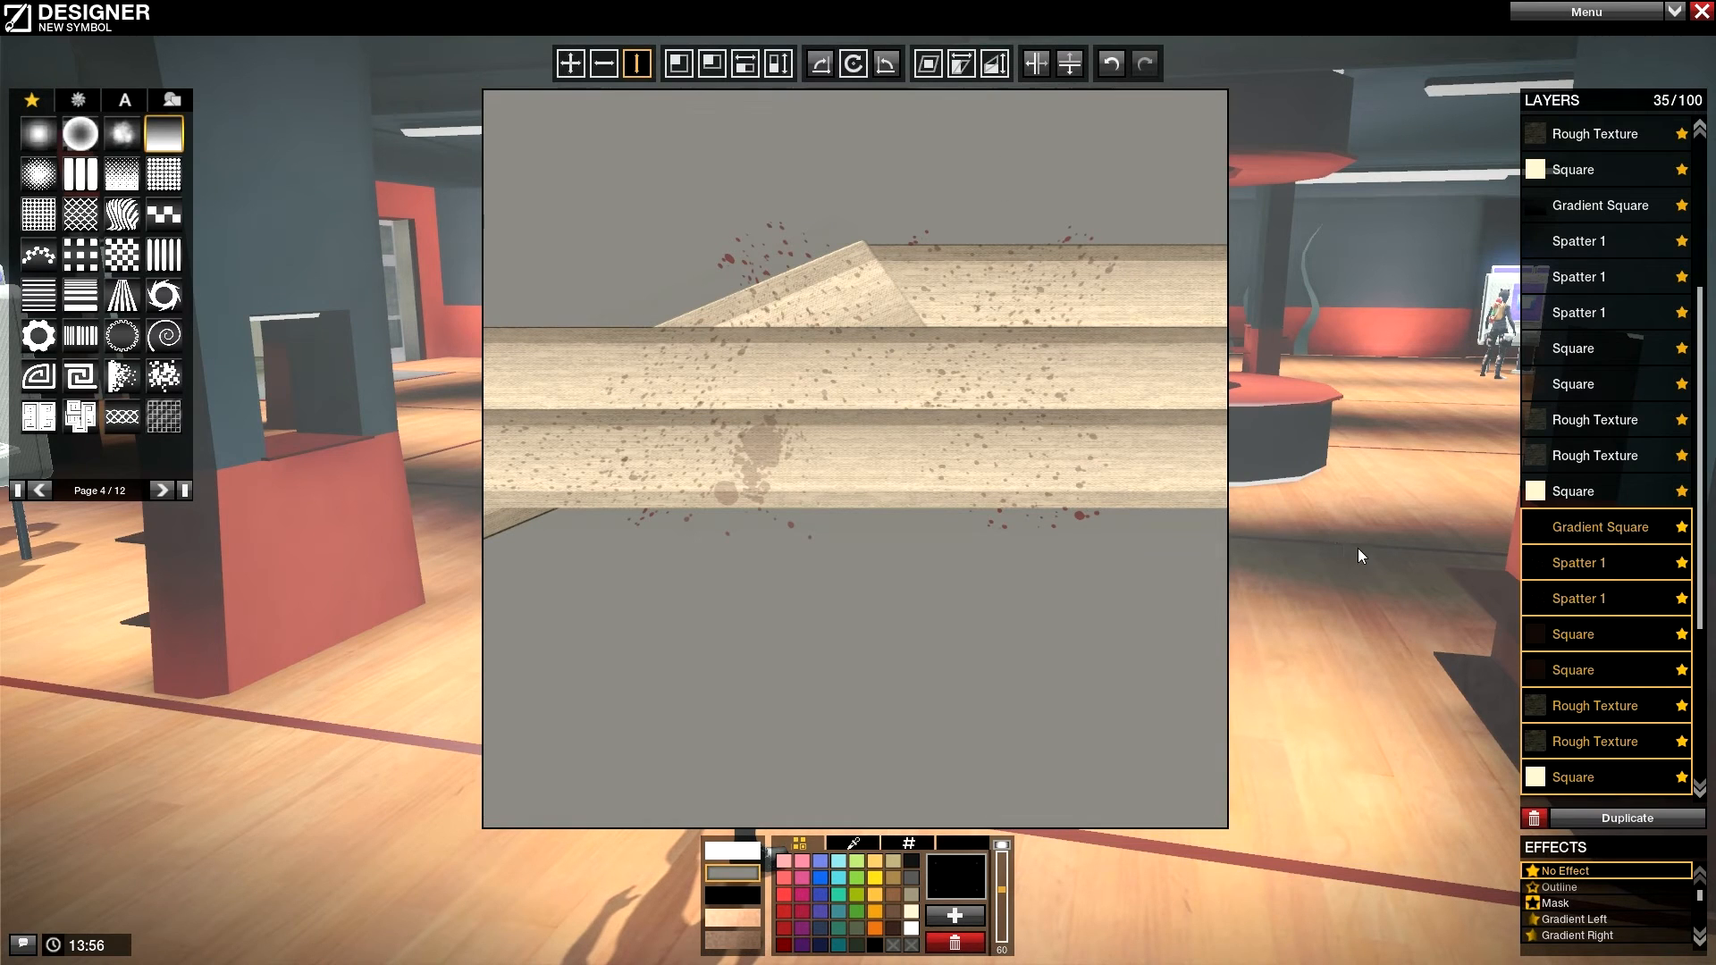
Step: Flip the diagonal band vertically and horizontally, and reposition its upper end at the top band's left corner
click(1069, 62)
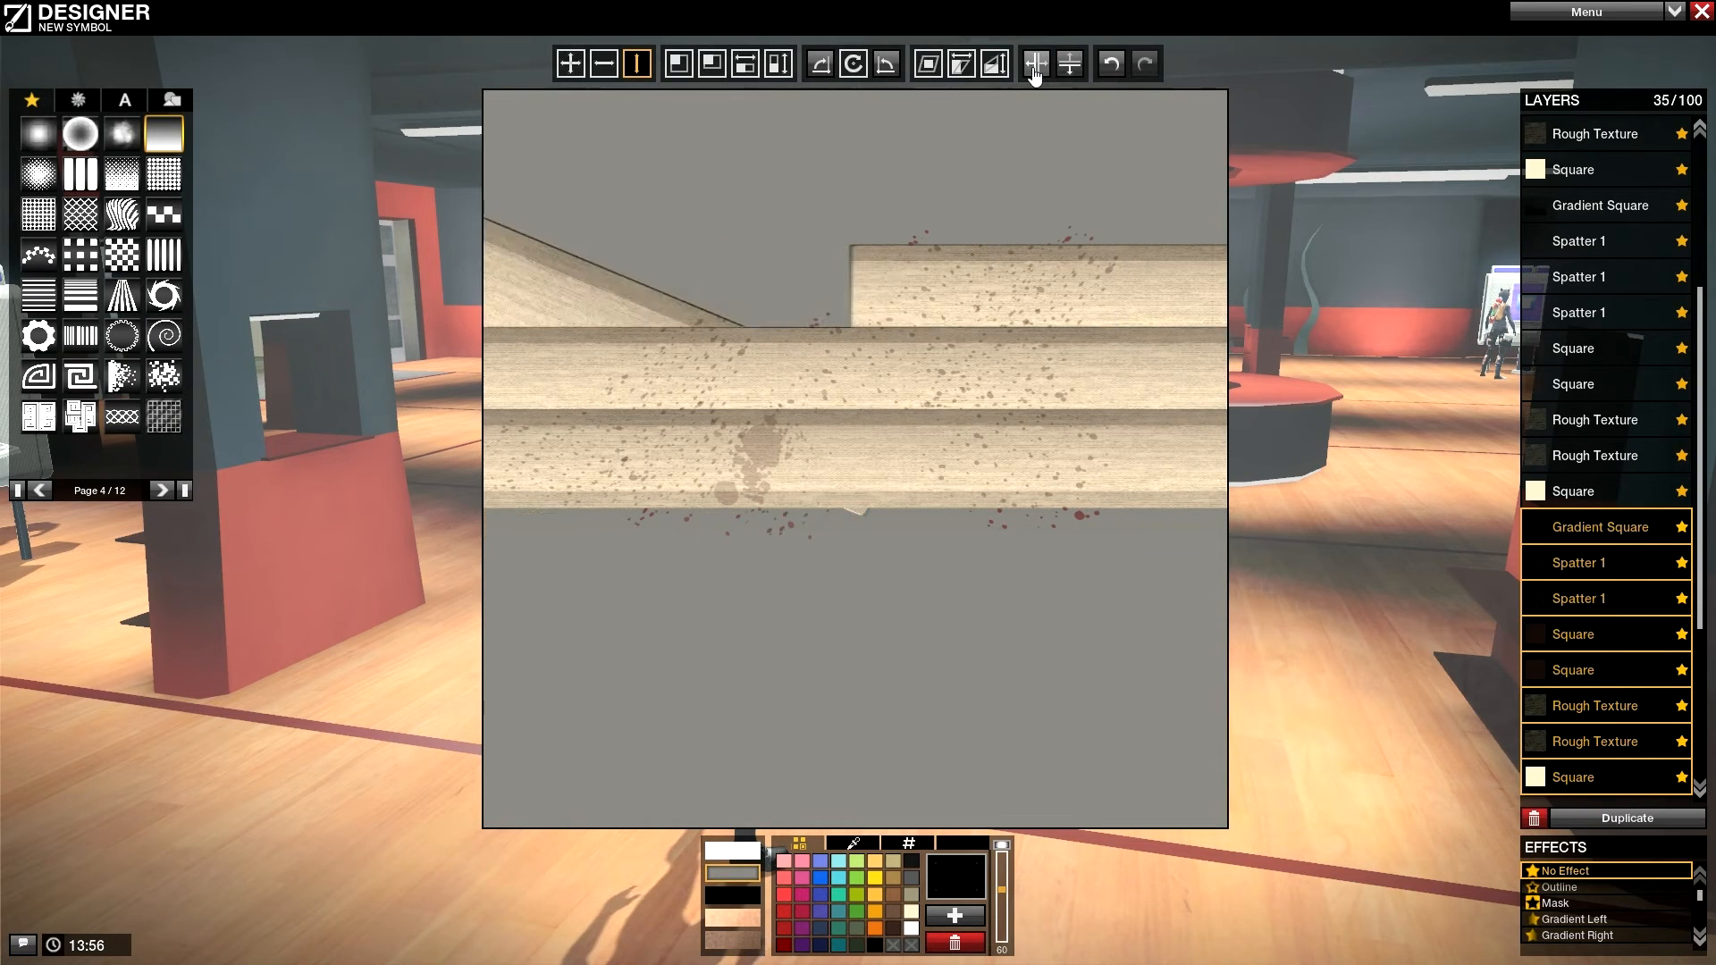
click(1036, 63)
click(570, 63)
drag(897, 184, 836, 218)
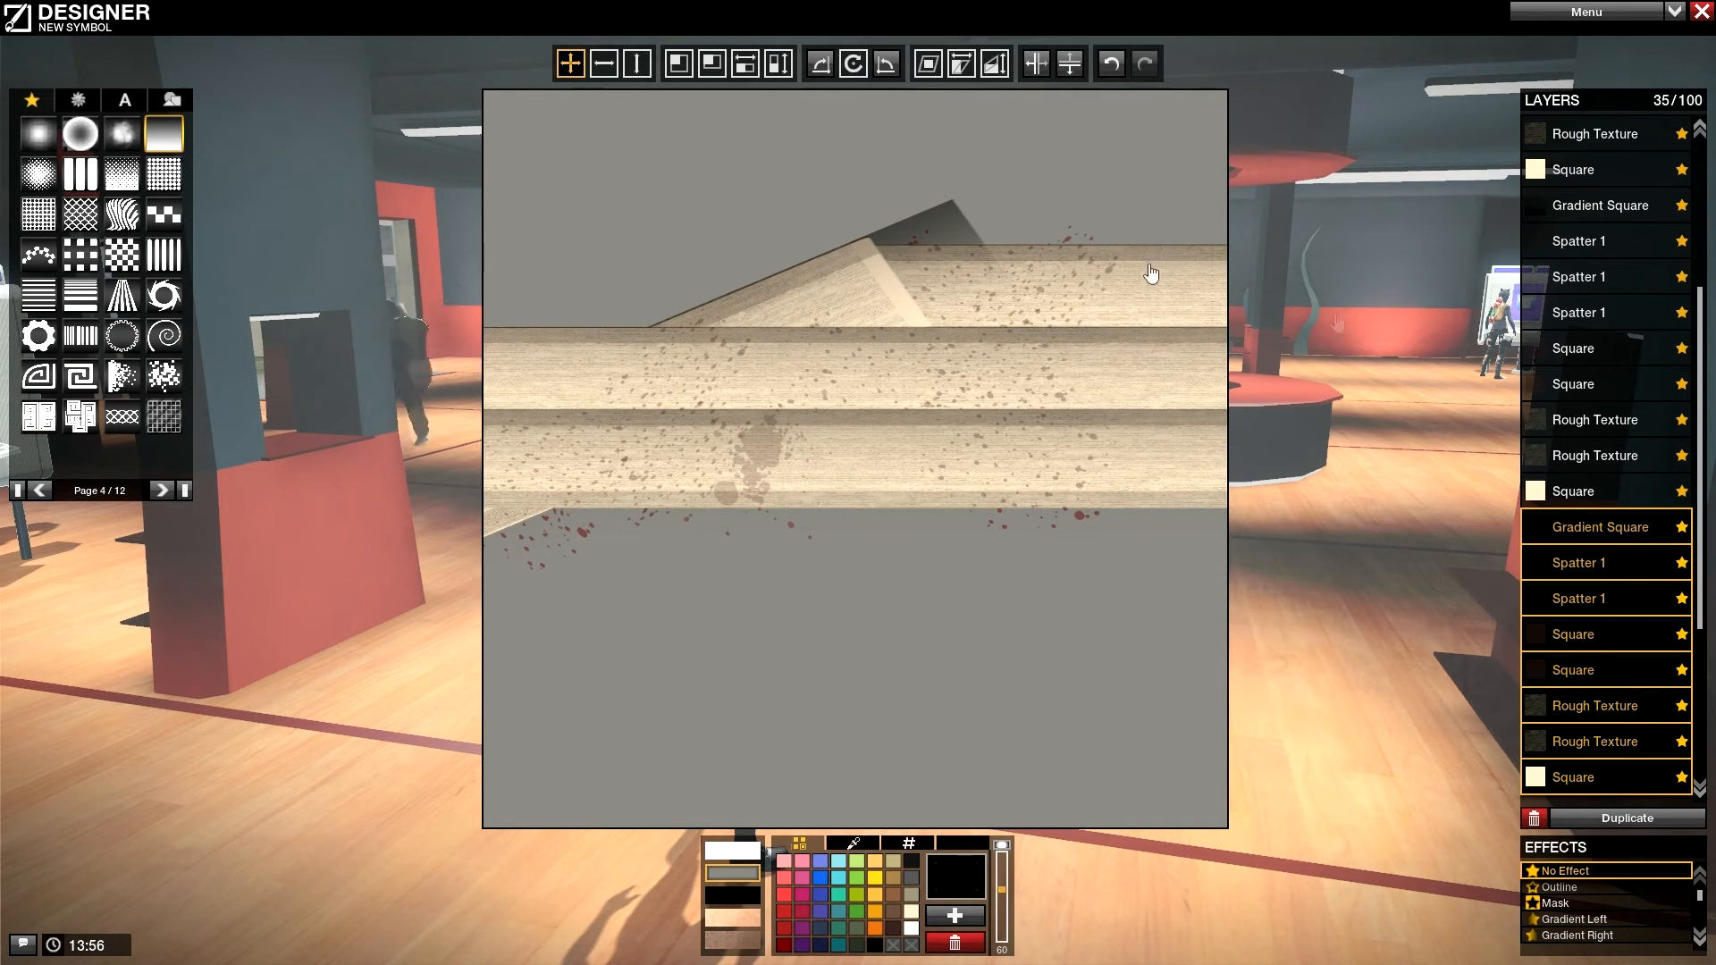
Step: Realign the diagonal band's cream Square, Gradient Square and dark edge Squares with the top band's left corner, checking its spatter and textures
click(1531, 767)
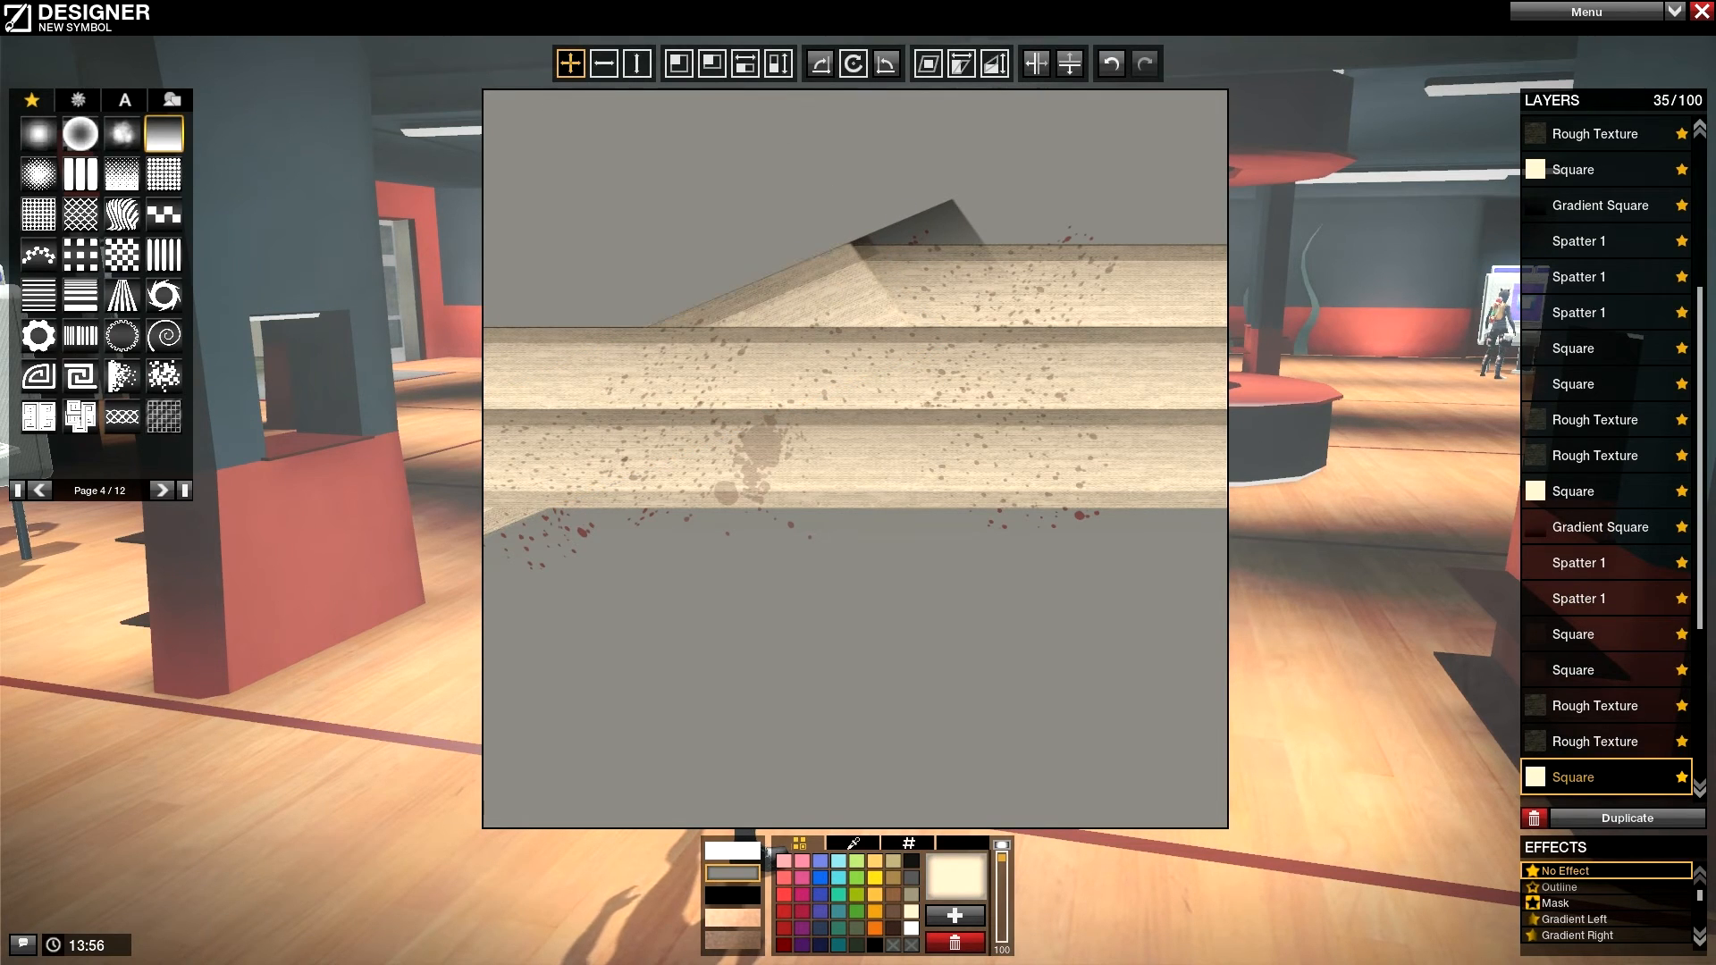
click(1595, 527)
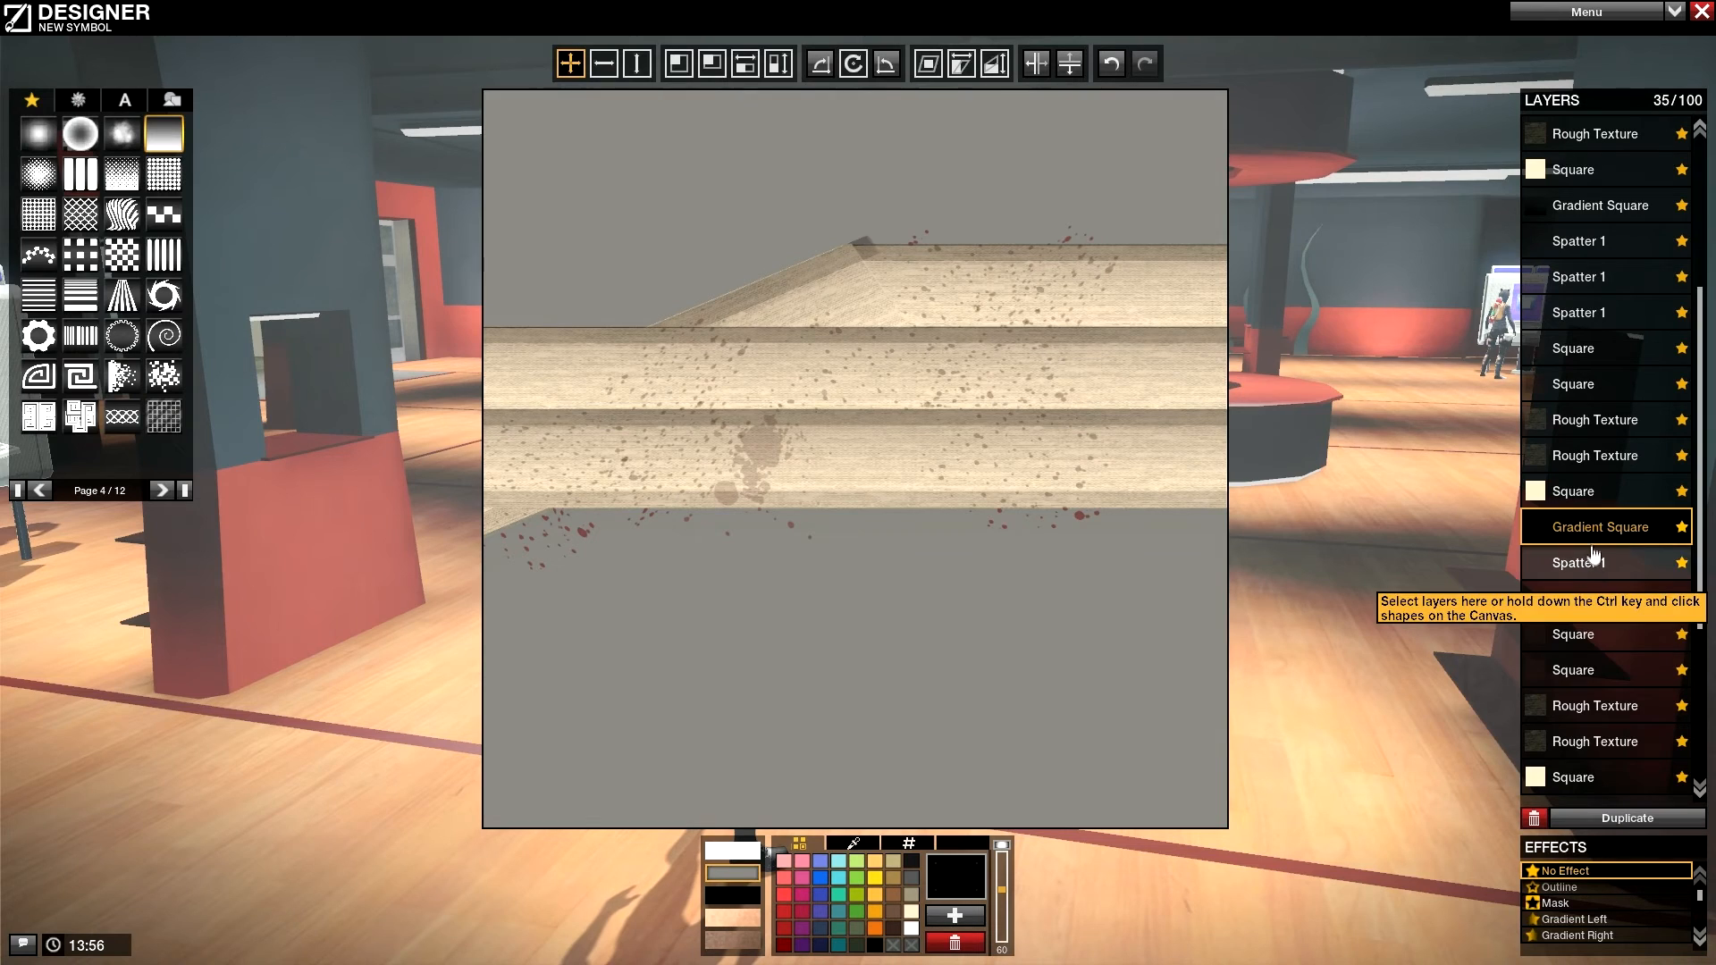
click(1578, 598)
click(1572, 634)
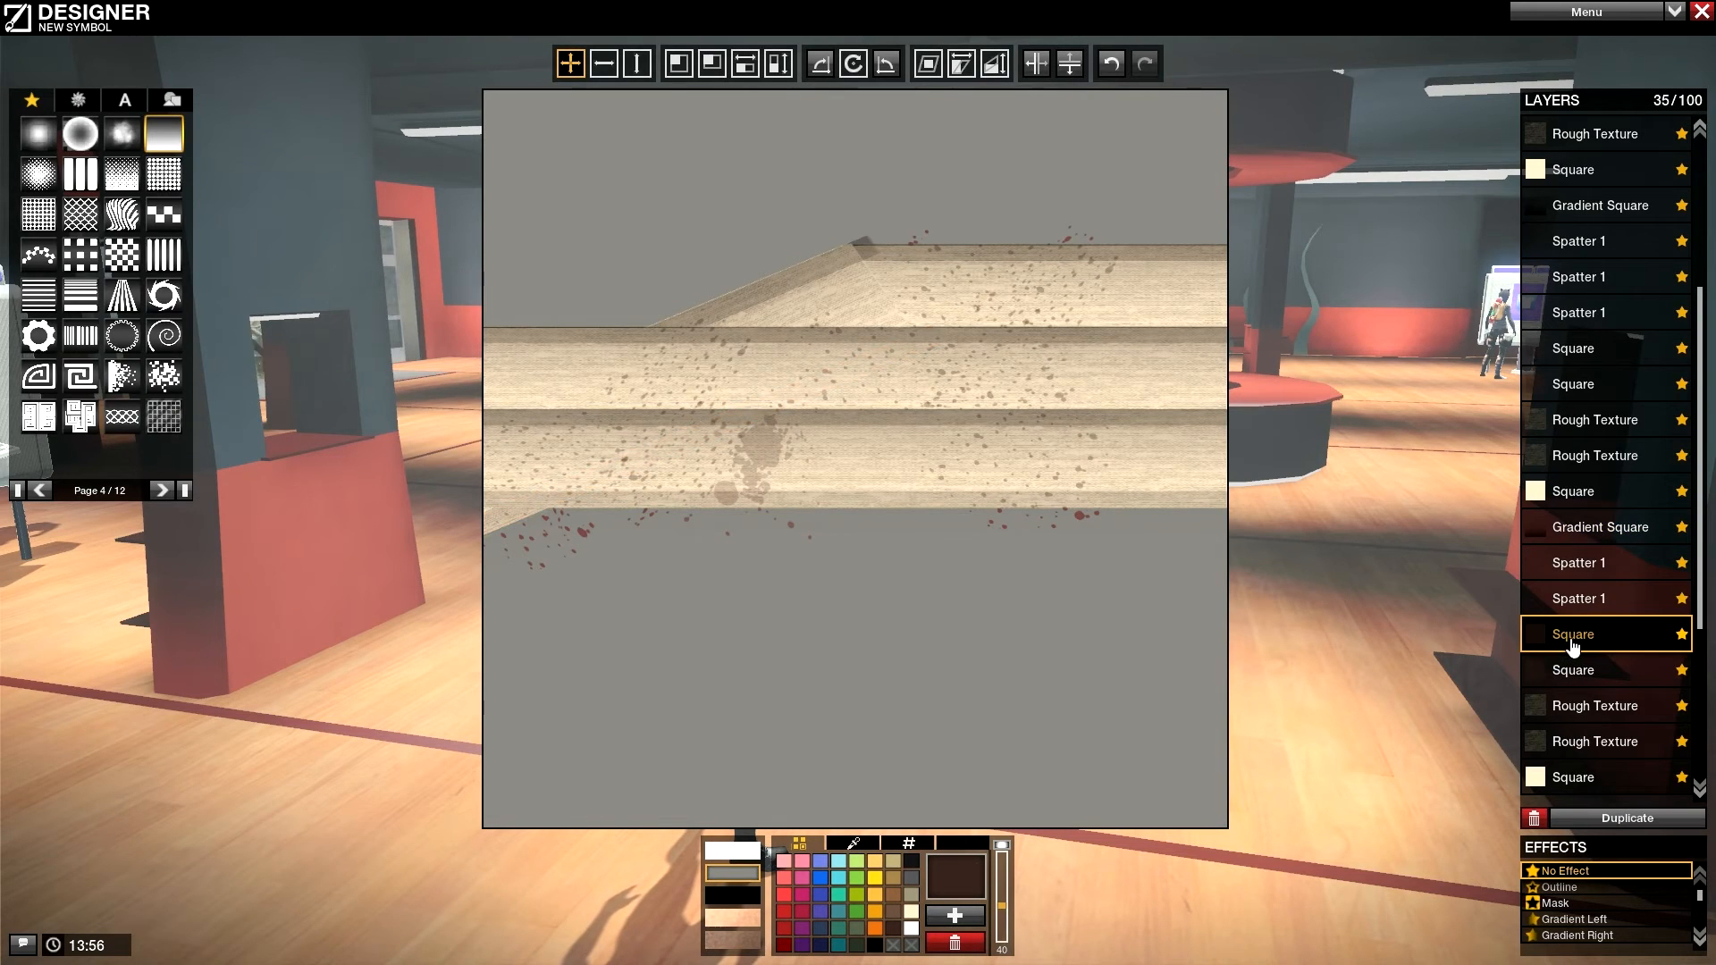
click(1575, 670)
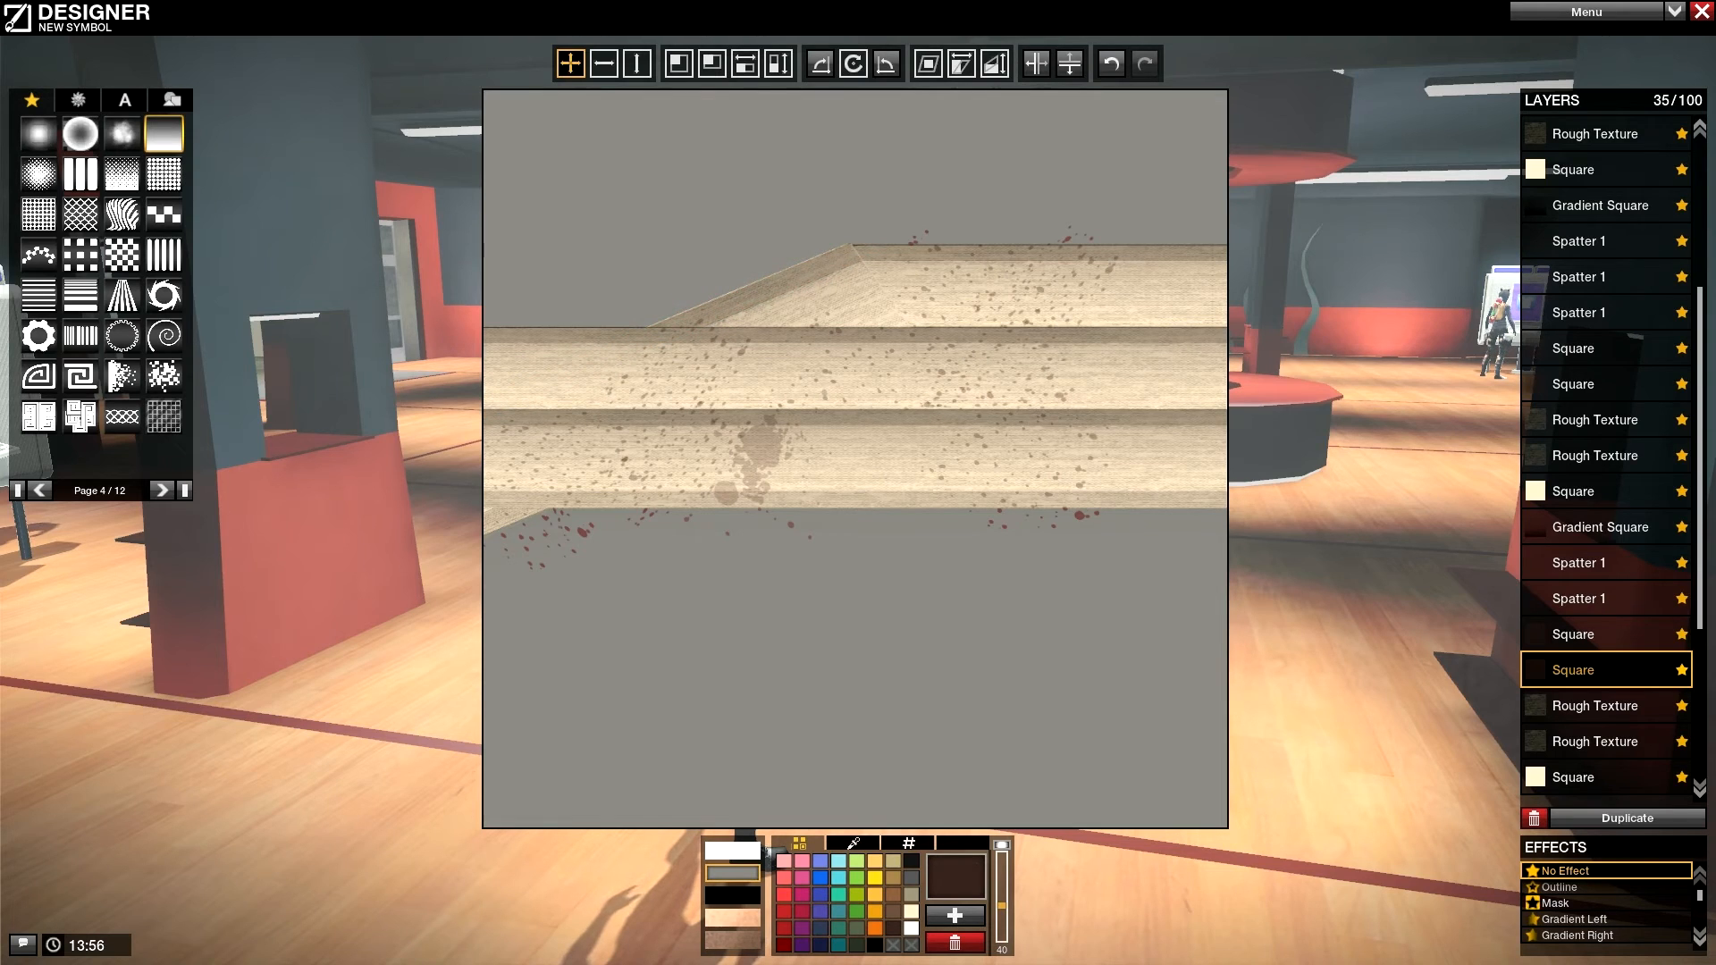
scroll(1606, 577, down, 3)
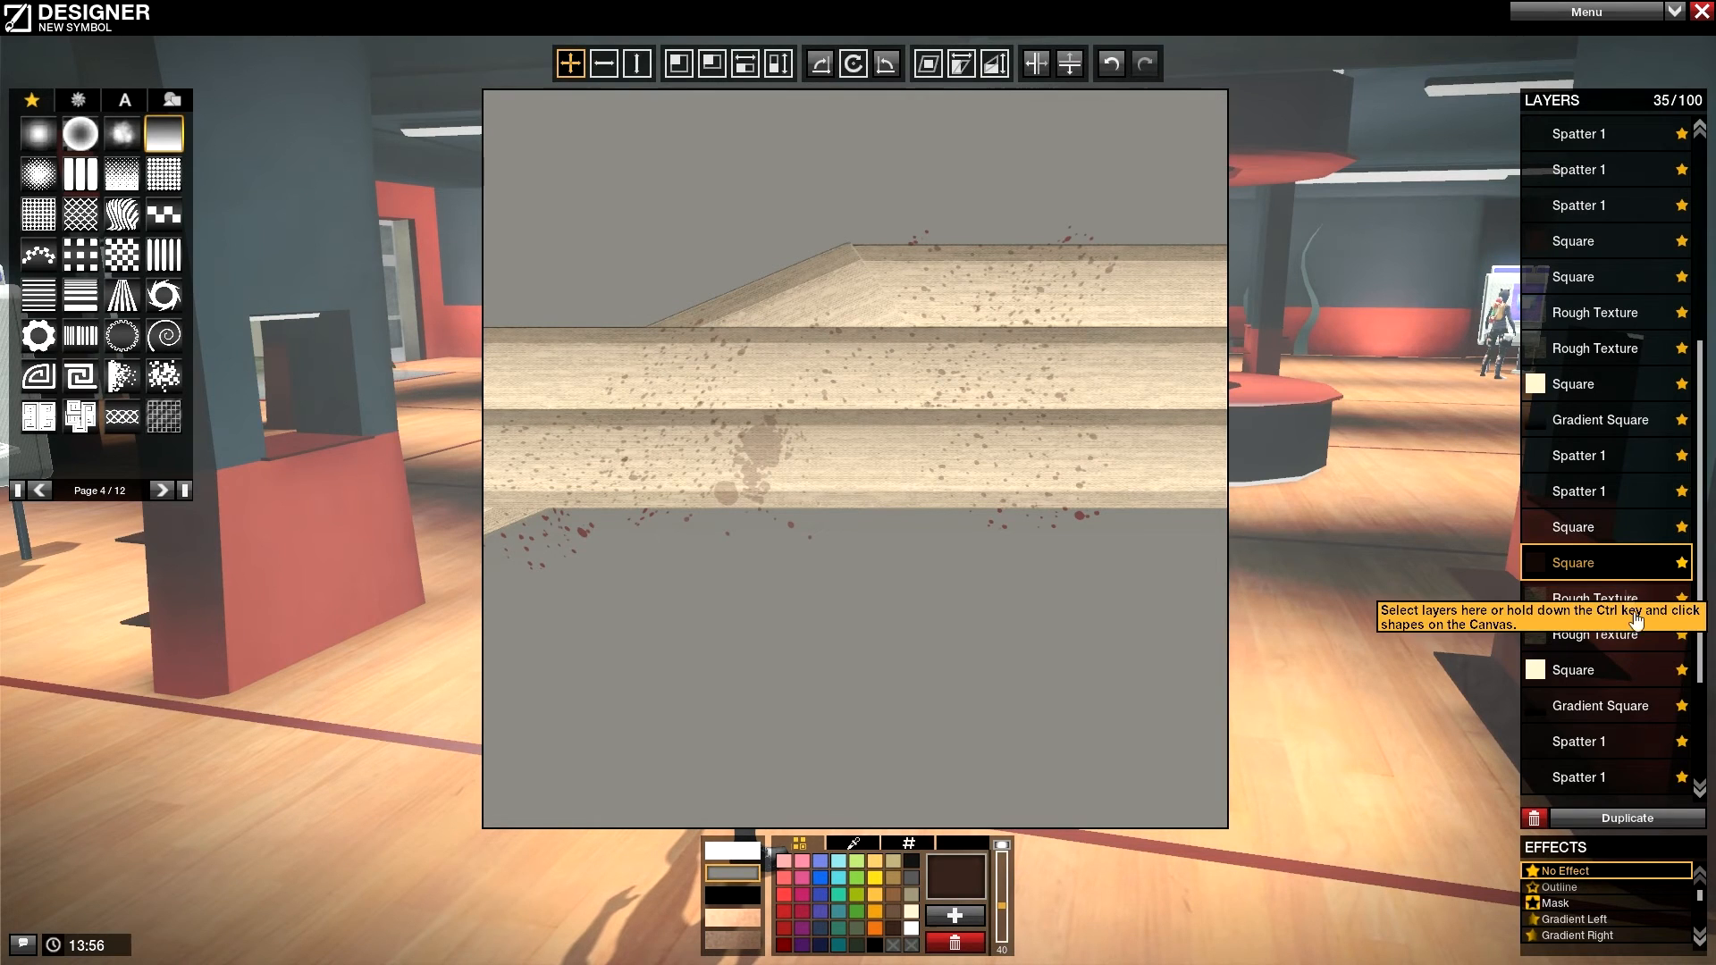
click(1619, 613)
click(1620, 635)
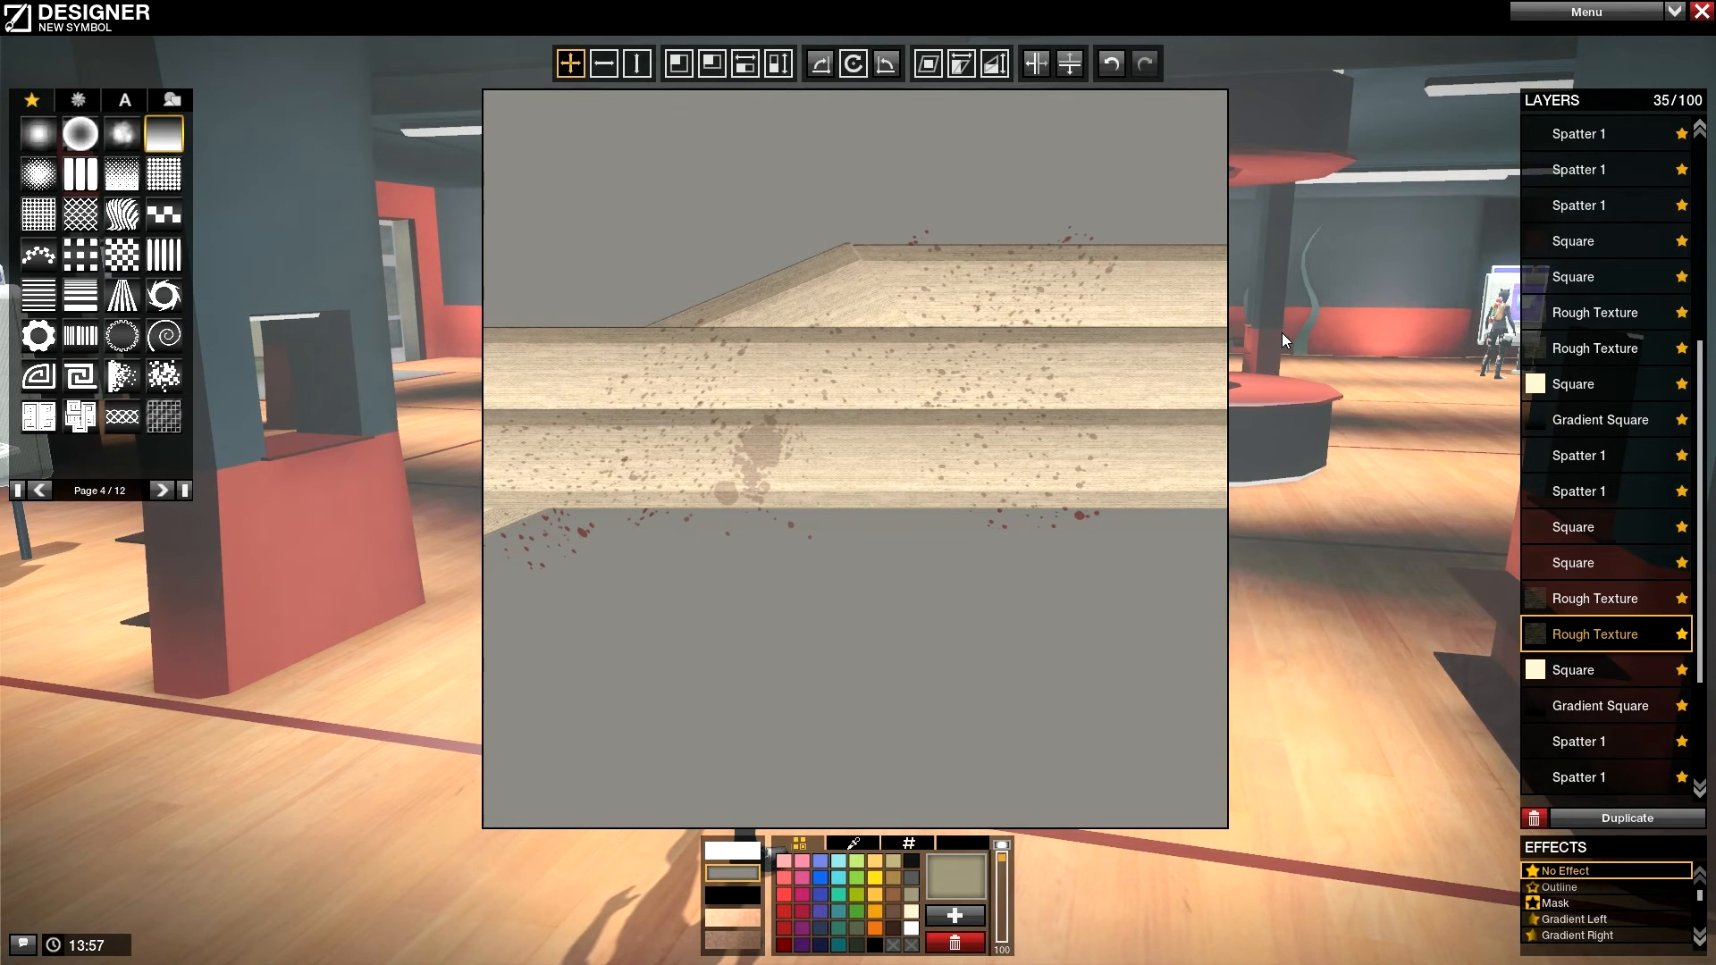
Step: Rotate all the diagonal band's layers to a steeper slope and move its upper end back onto the top band's left corner
click(1600, 670)
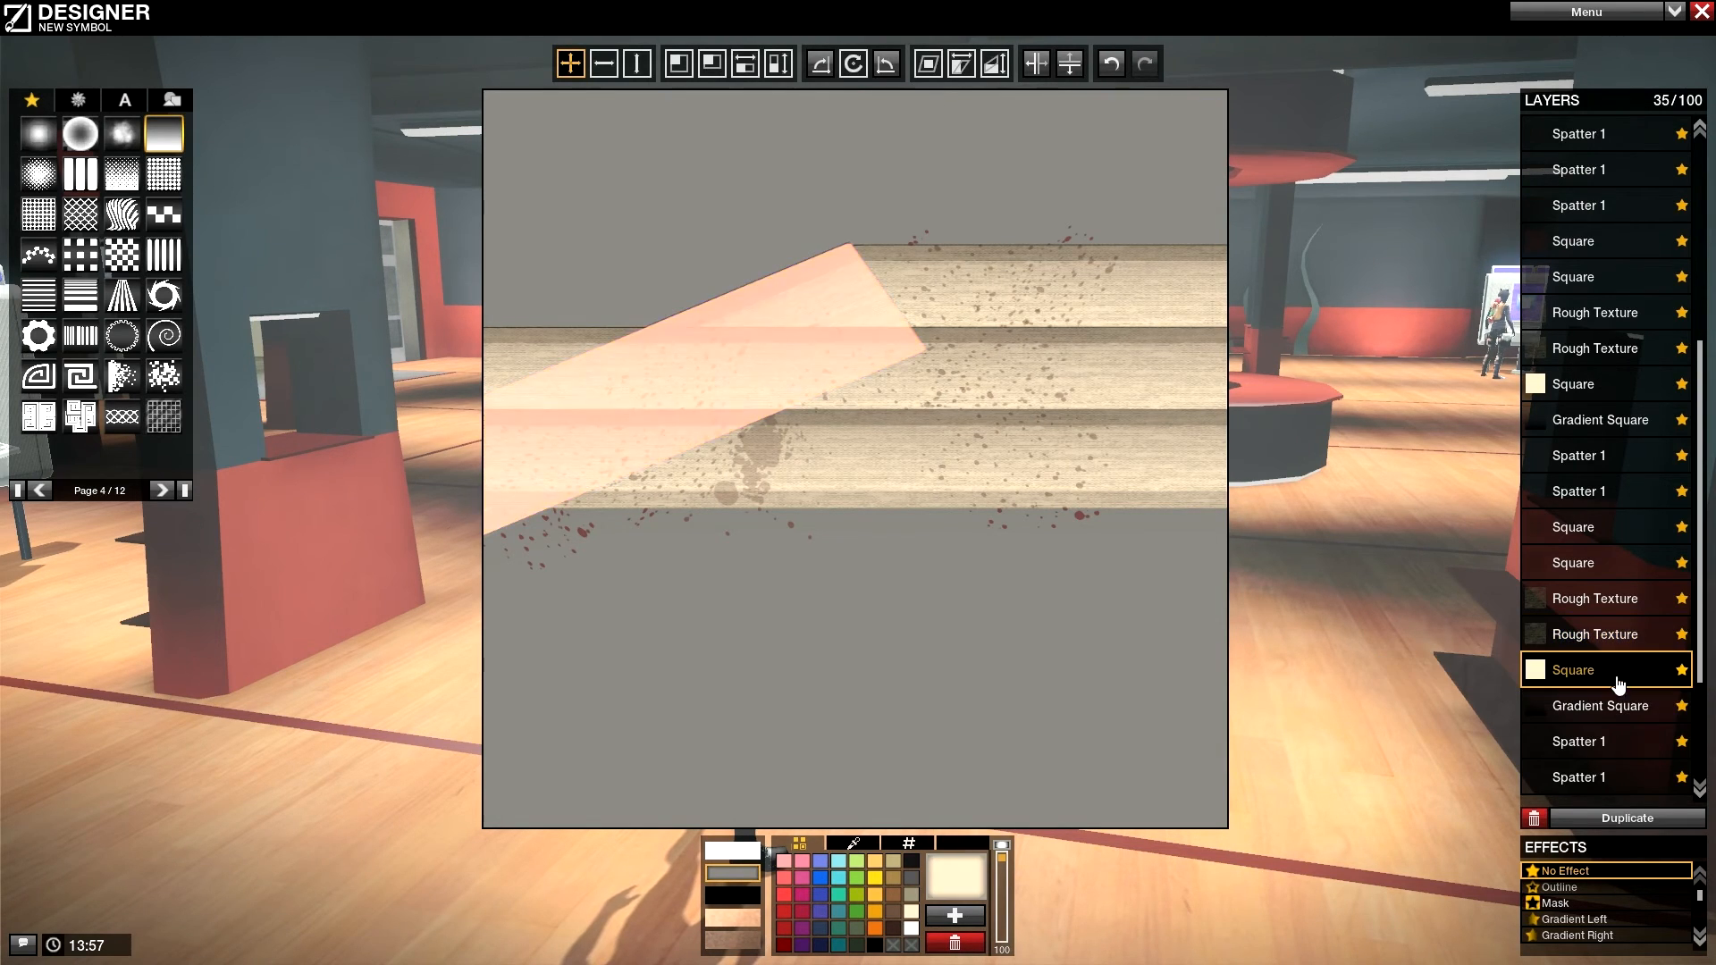
shift+click(1600, 419)
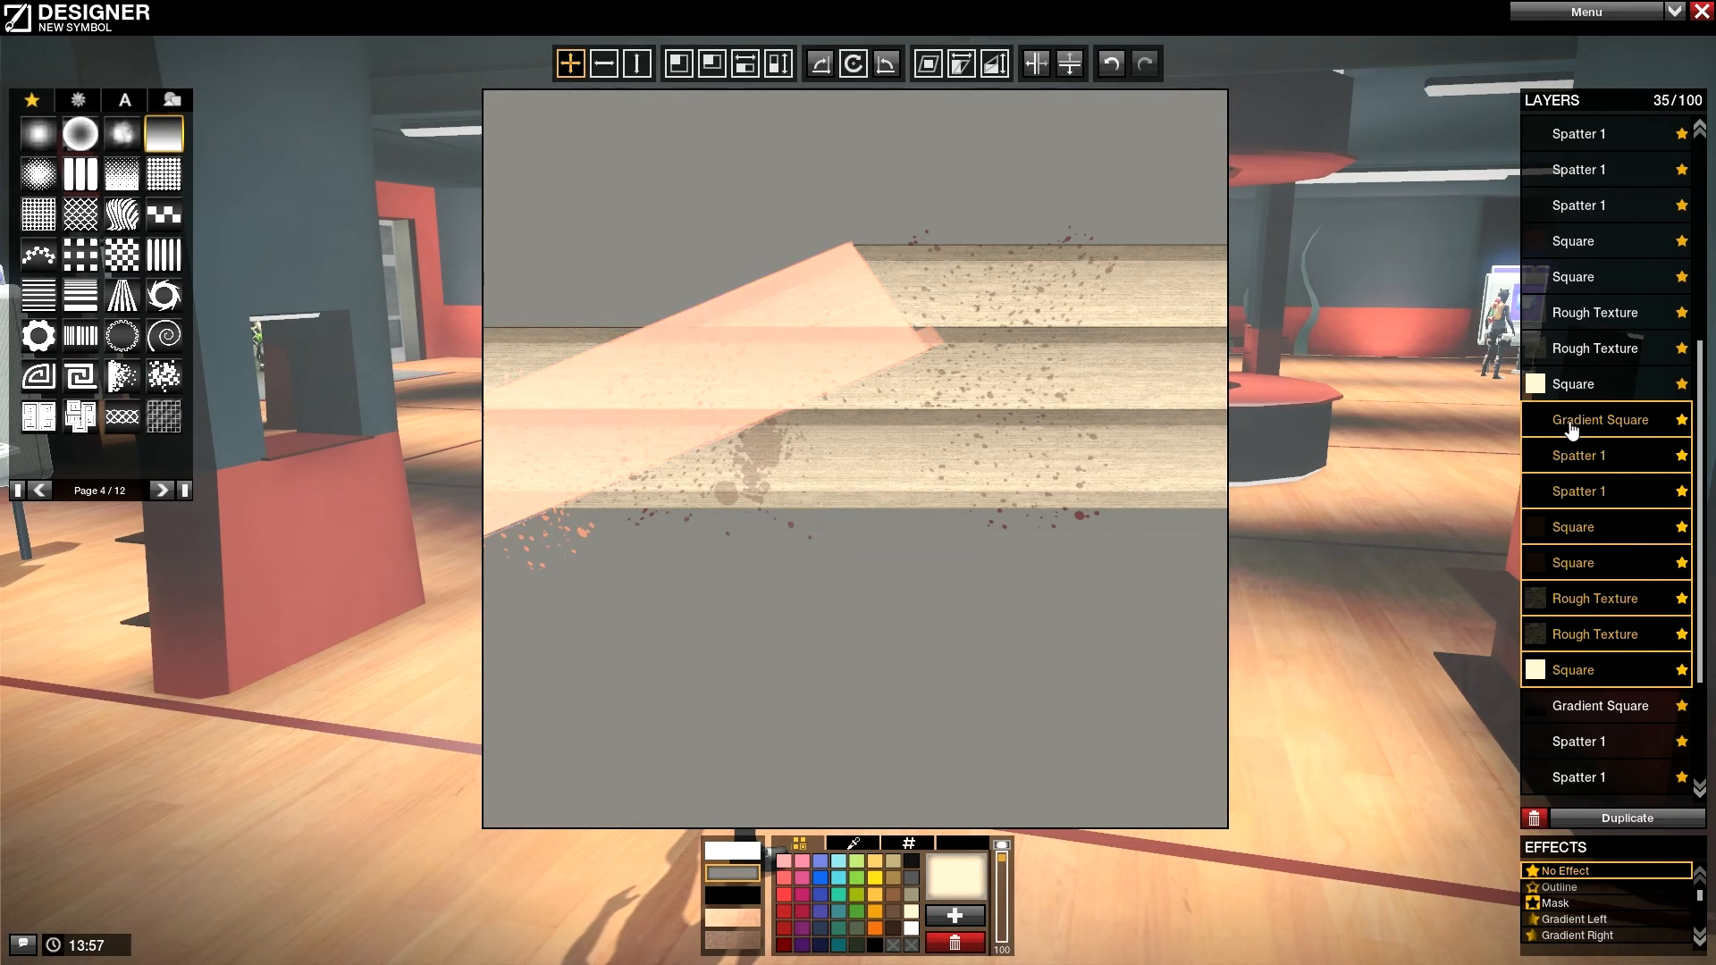
drag(853, 63, 894, 63)
drag(570, 63, 731, 146)
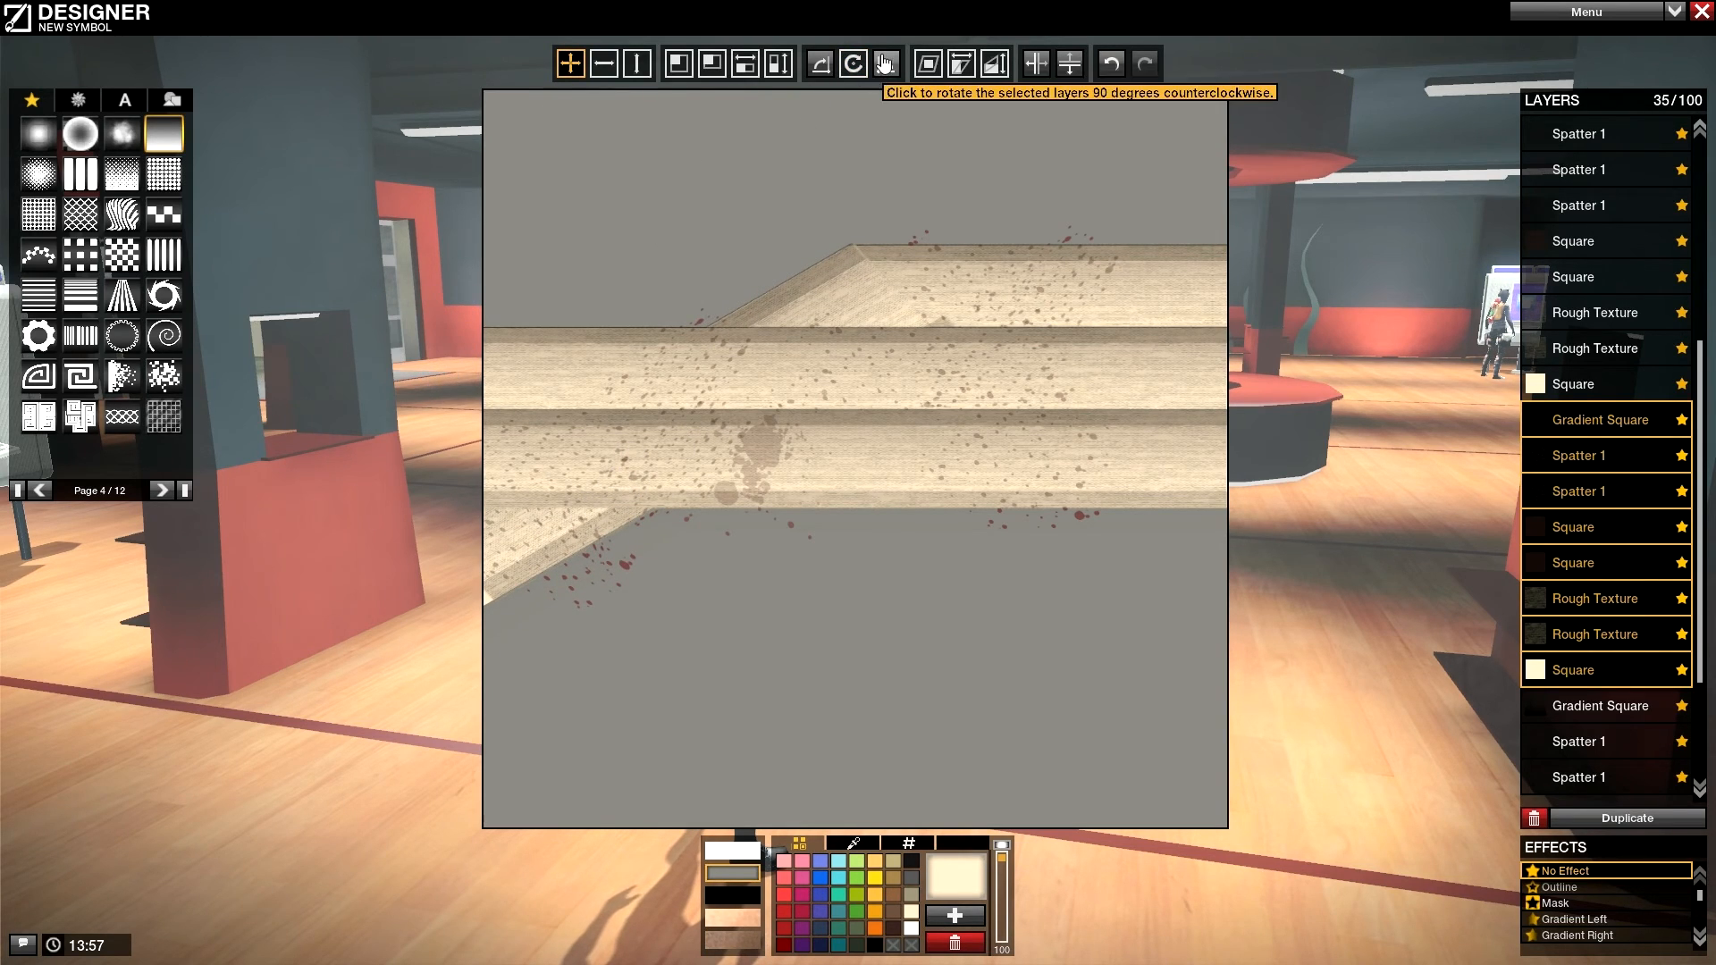
click(854, 64)
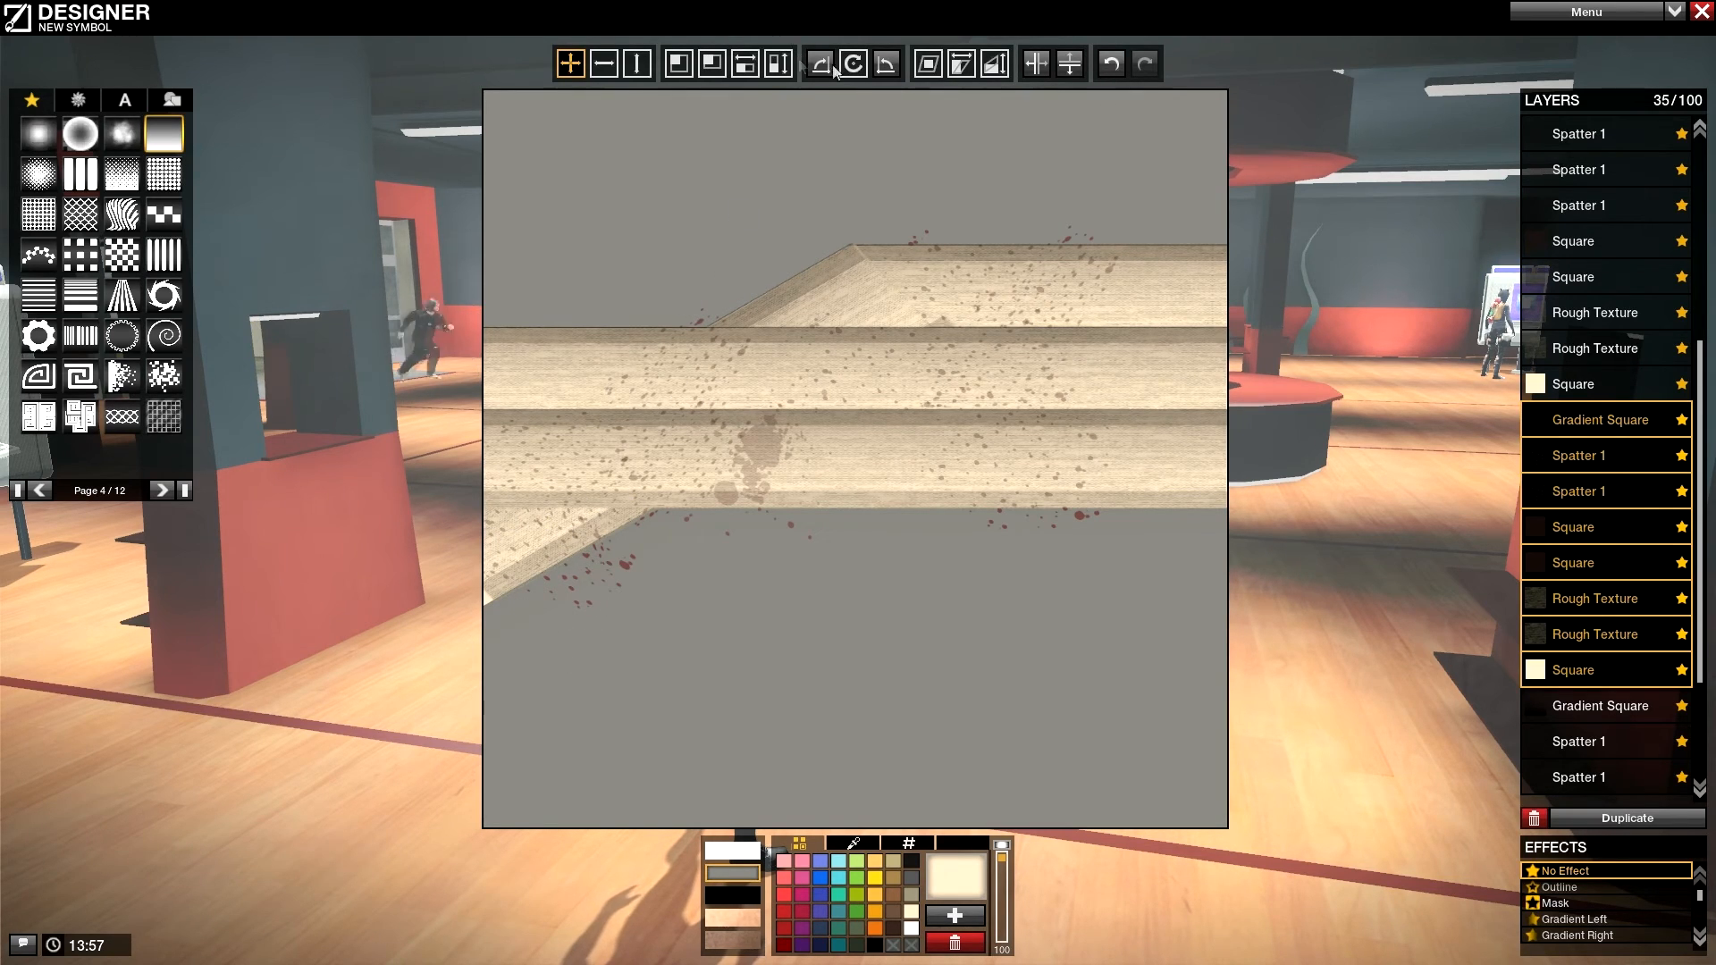
drag(854, 68, 856, 165)
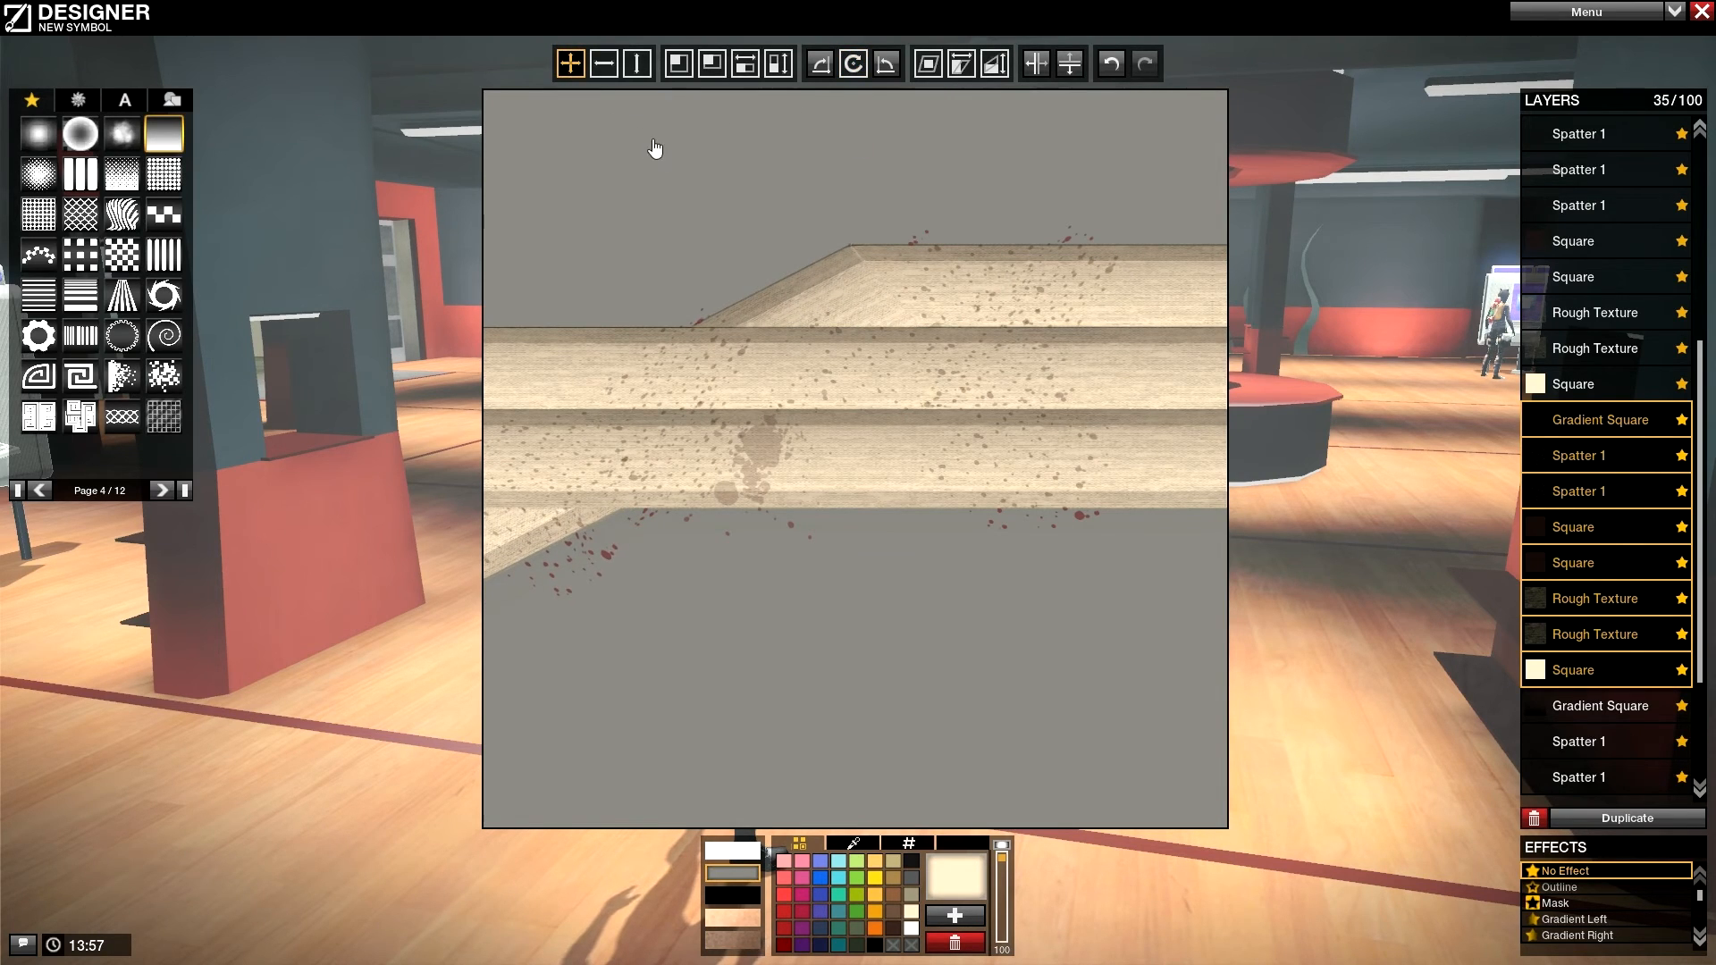
click(1600, 560)
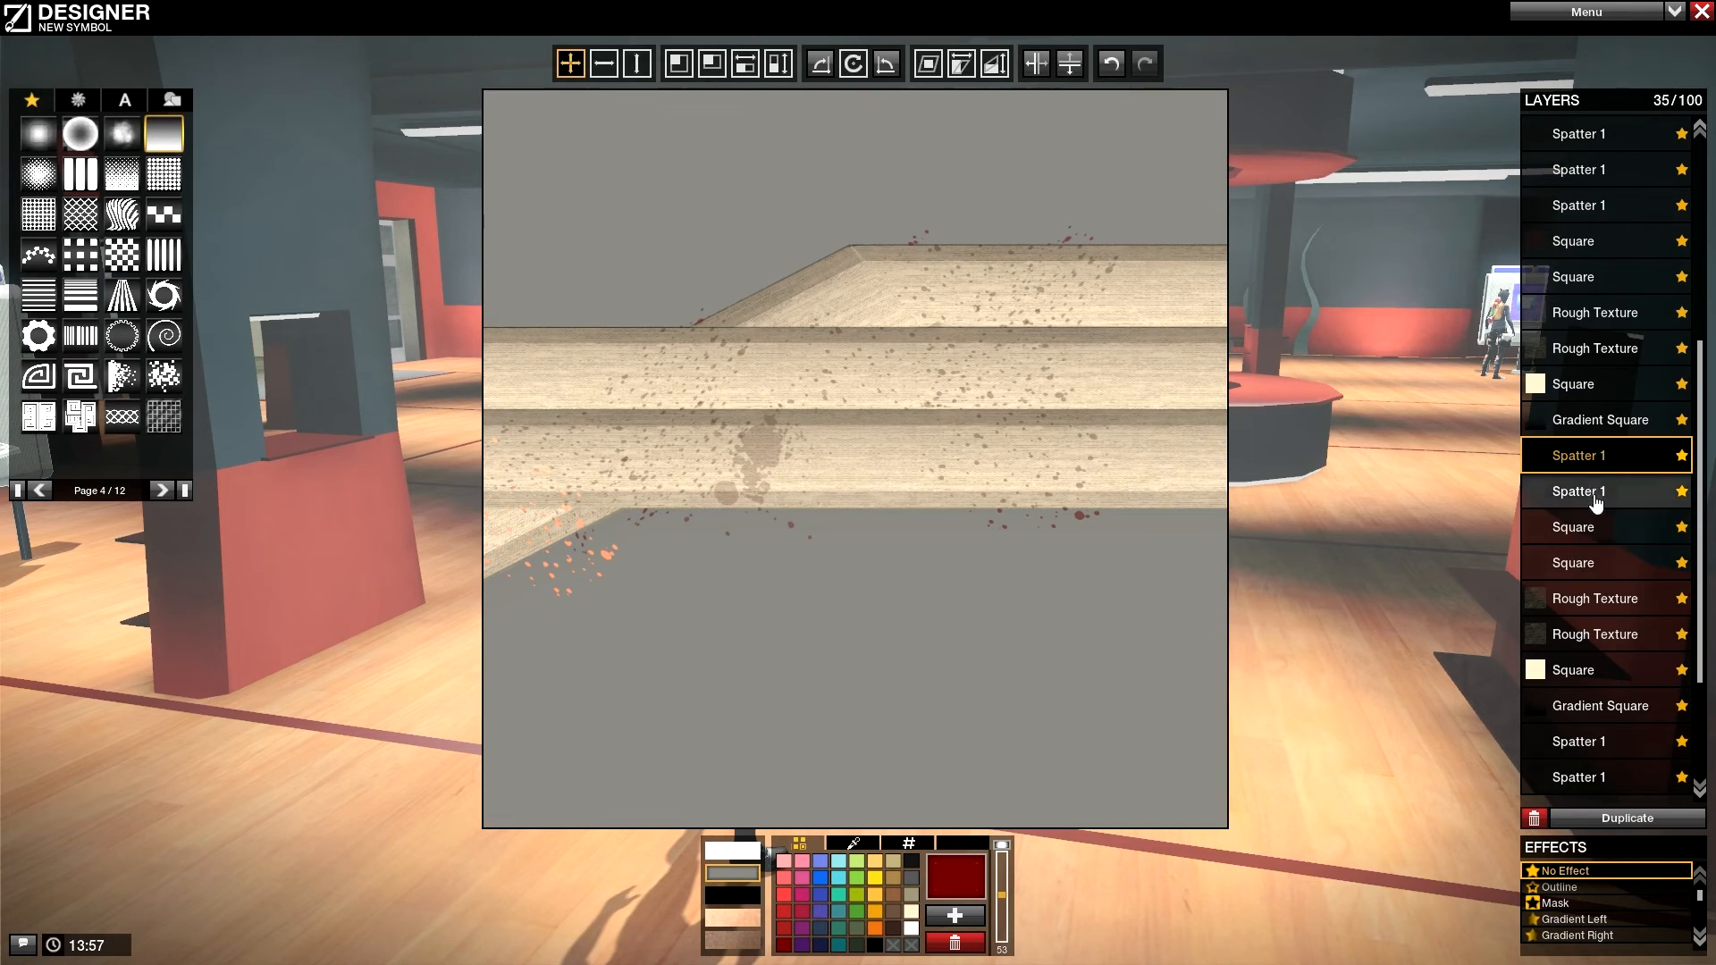
click(1595, 527)
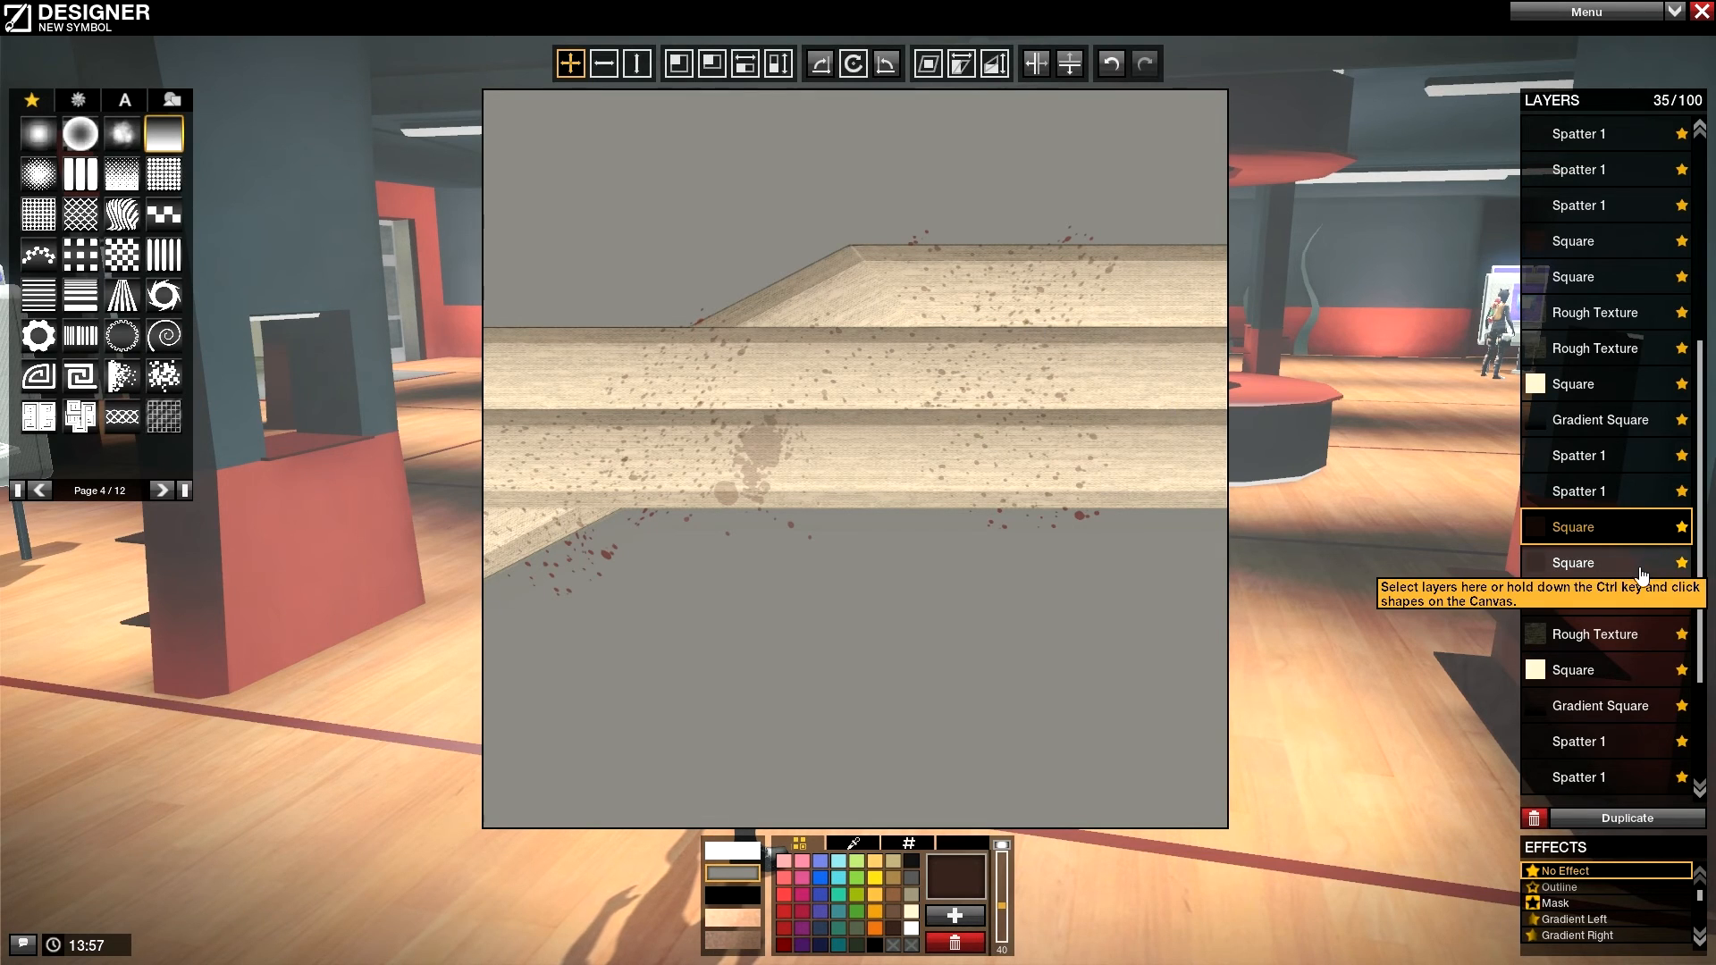
Step: Duplicate the top band's layers from its Gradient Square to its cream Square and send the copy to the bottom of the stack
scroll(1573, 545, down, 5)
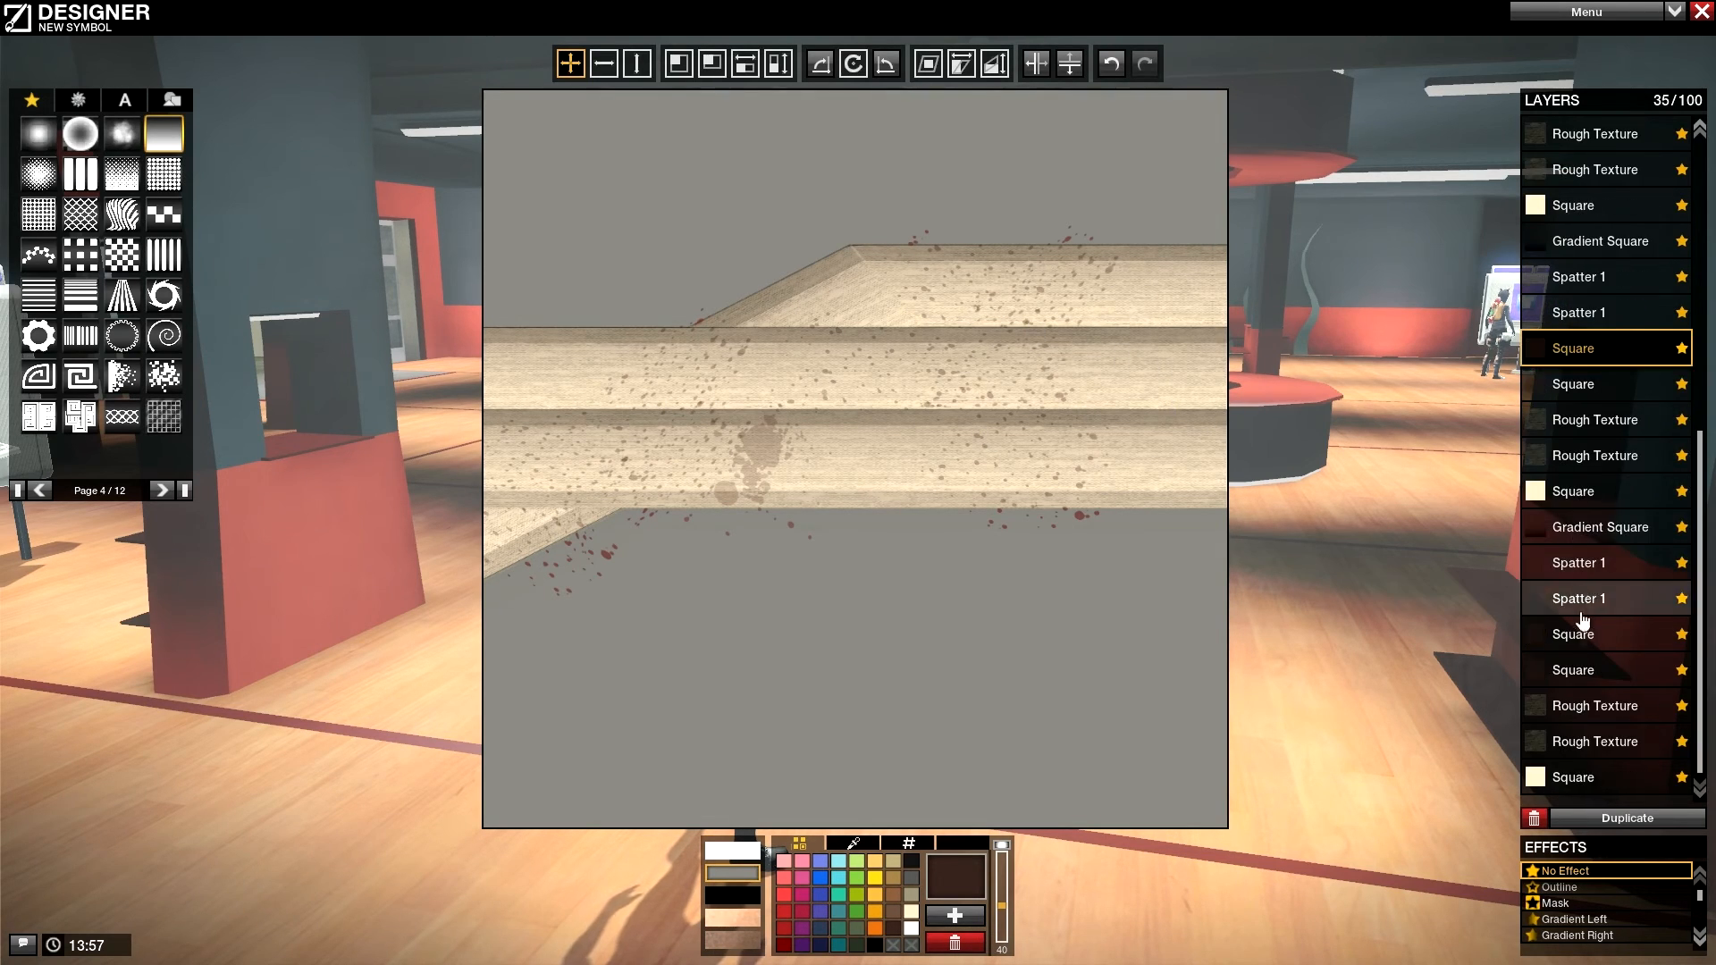
click(1577, 778)
shift+click(1577, 564)
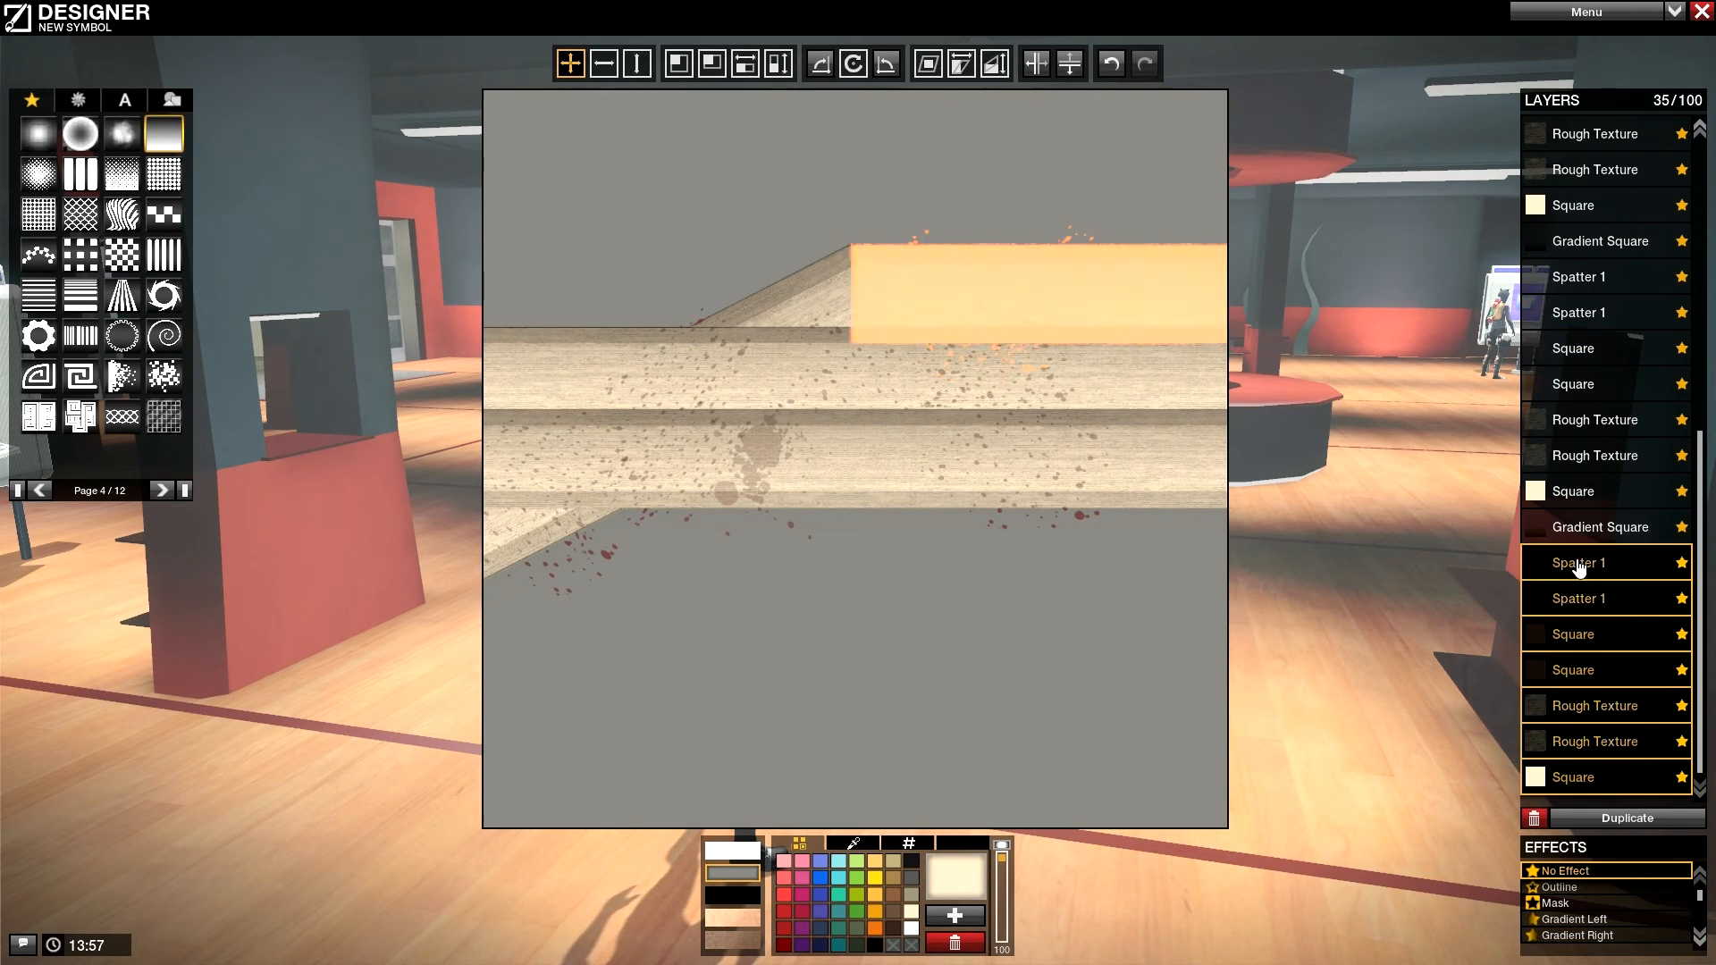
shift+click(1577, 527)
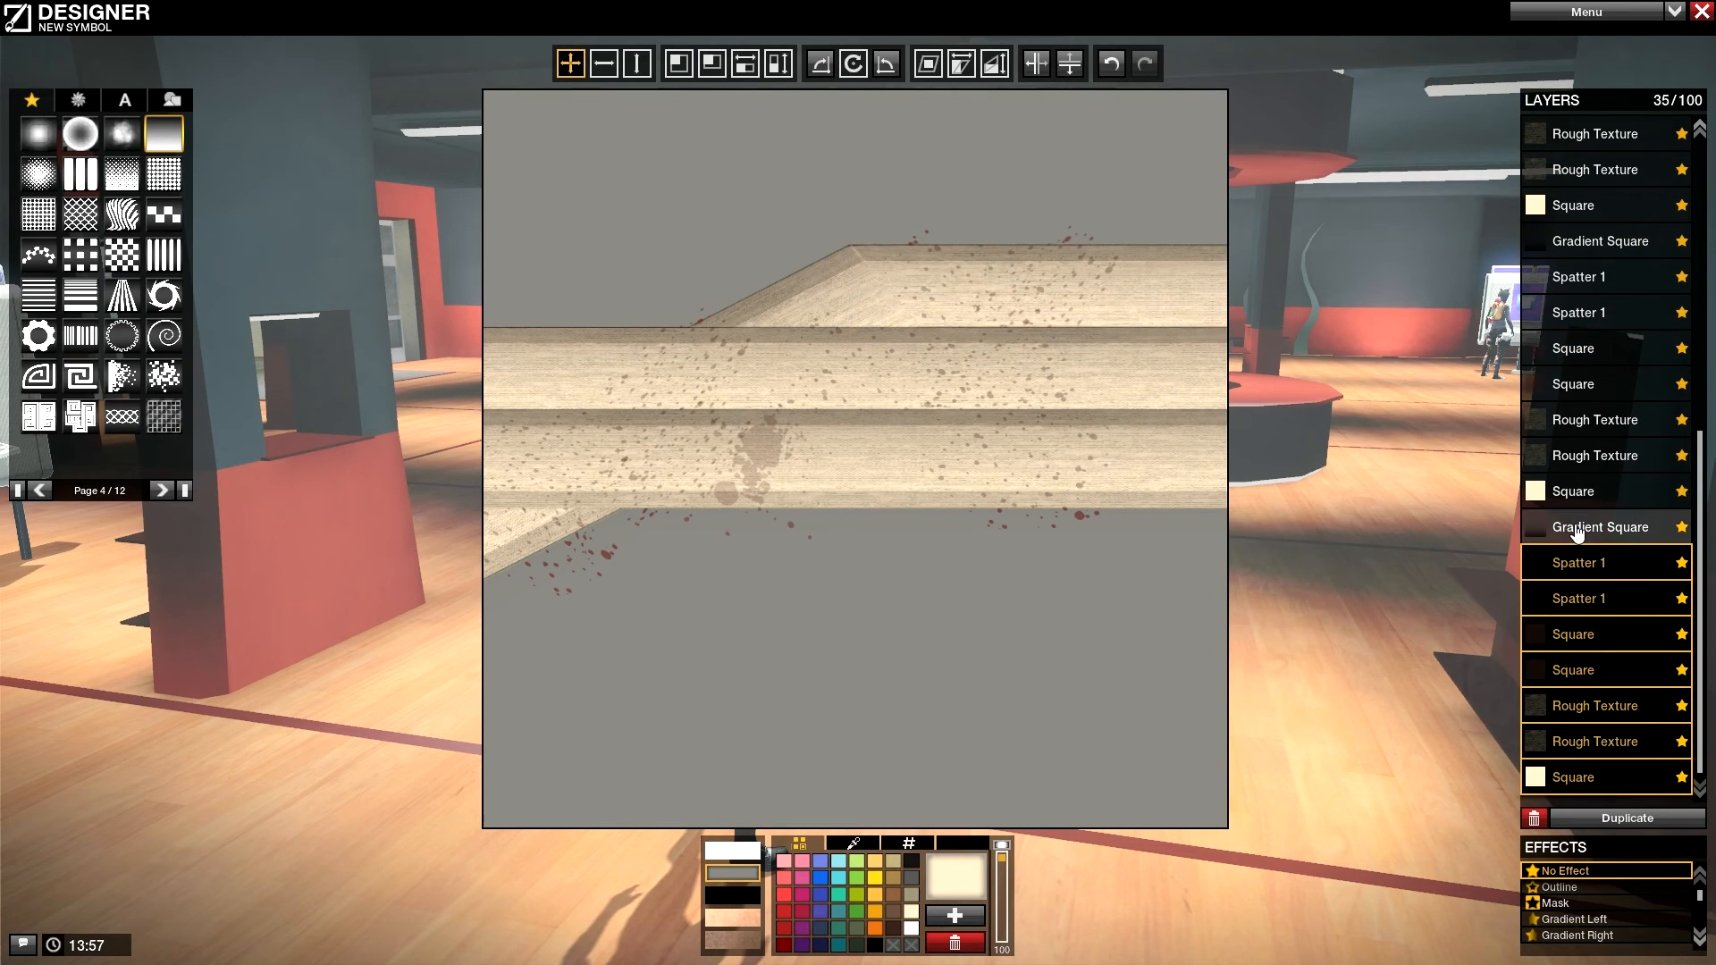
click(1608, 819)
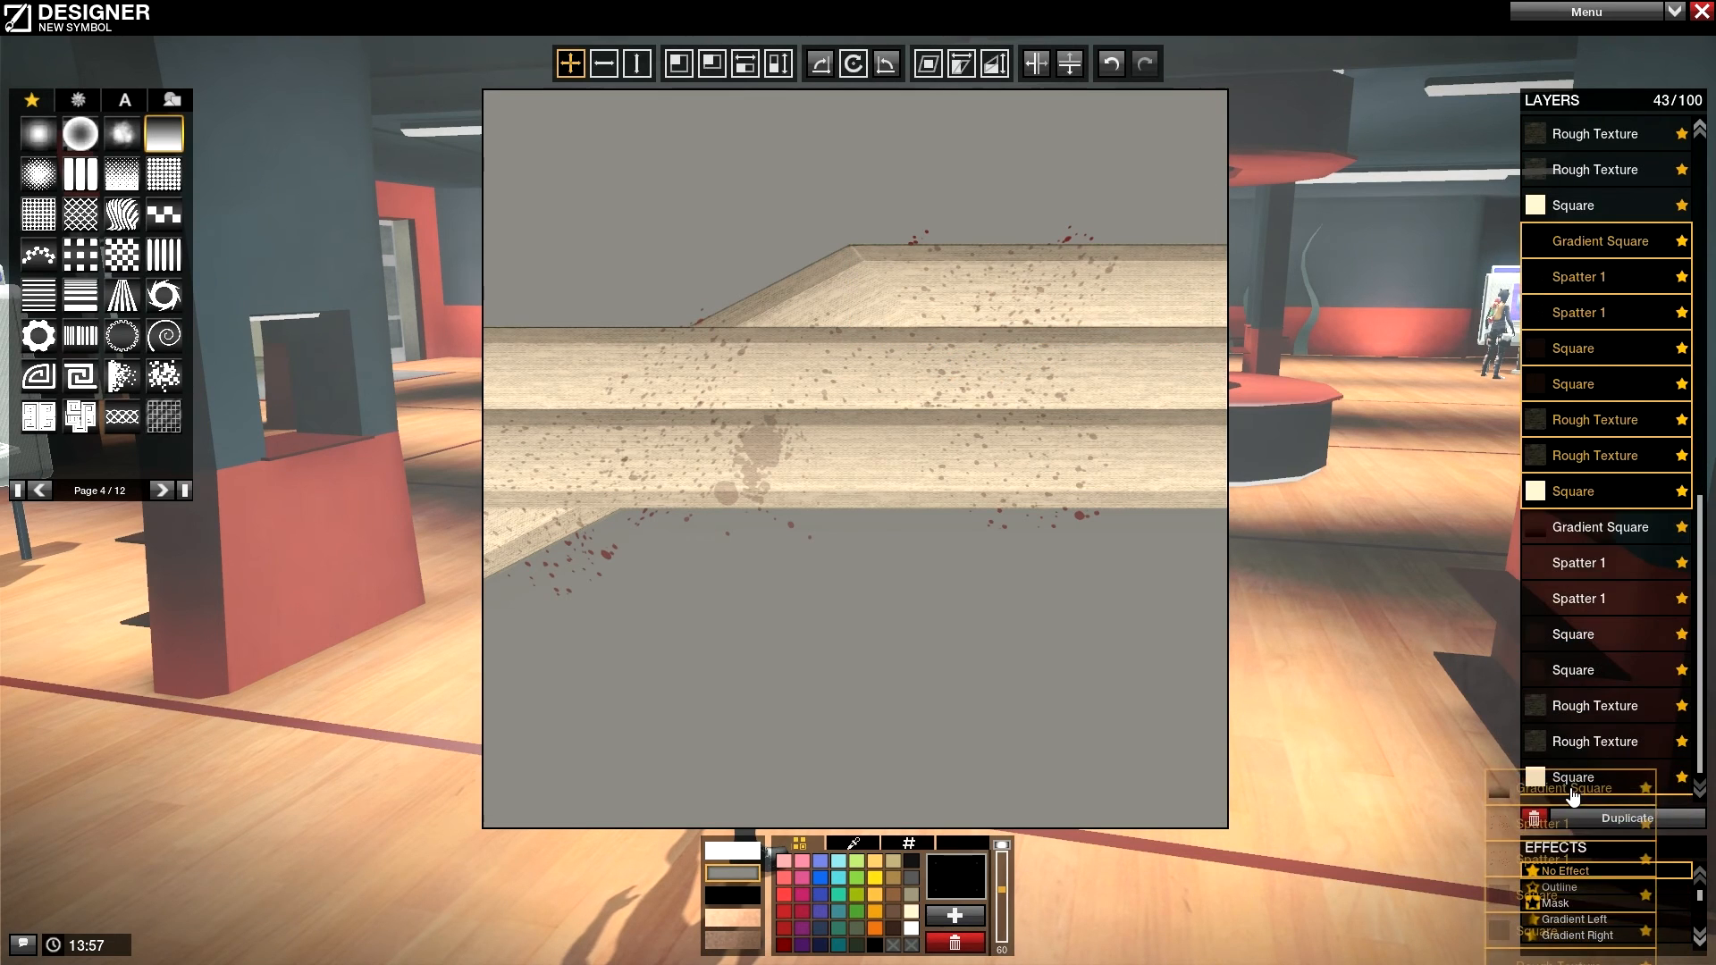
Step: Place the copied band directly below the lowest full-width band, spanning the canvas and meeting the diagonal band's lower end
key(Left)
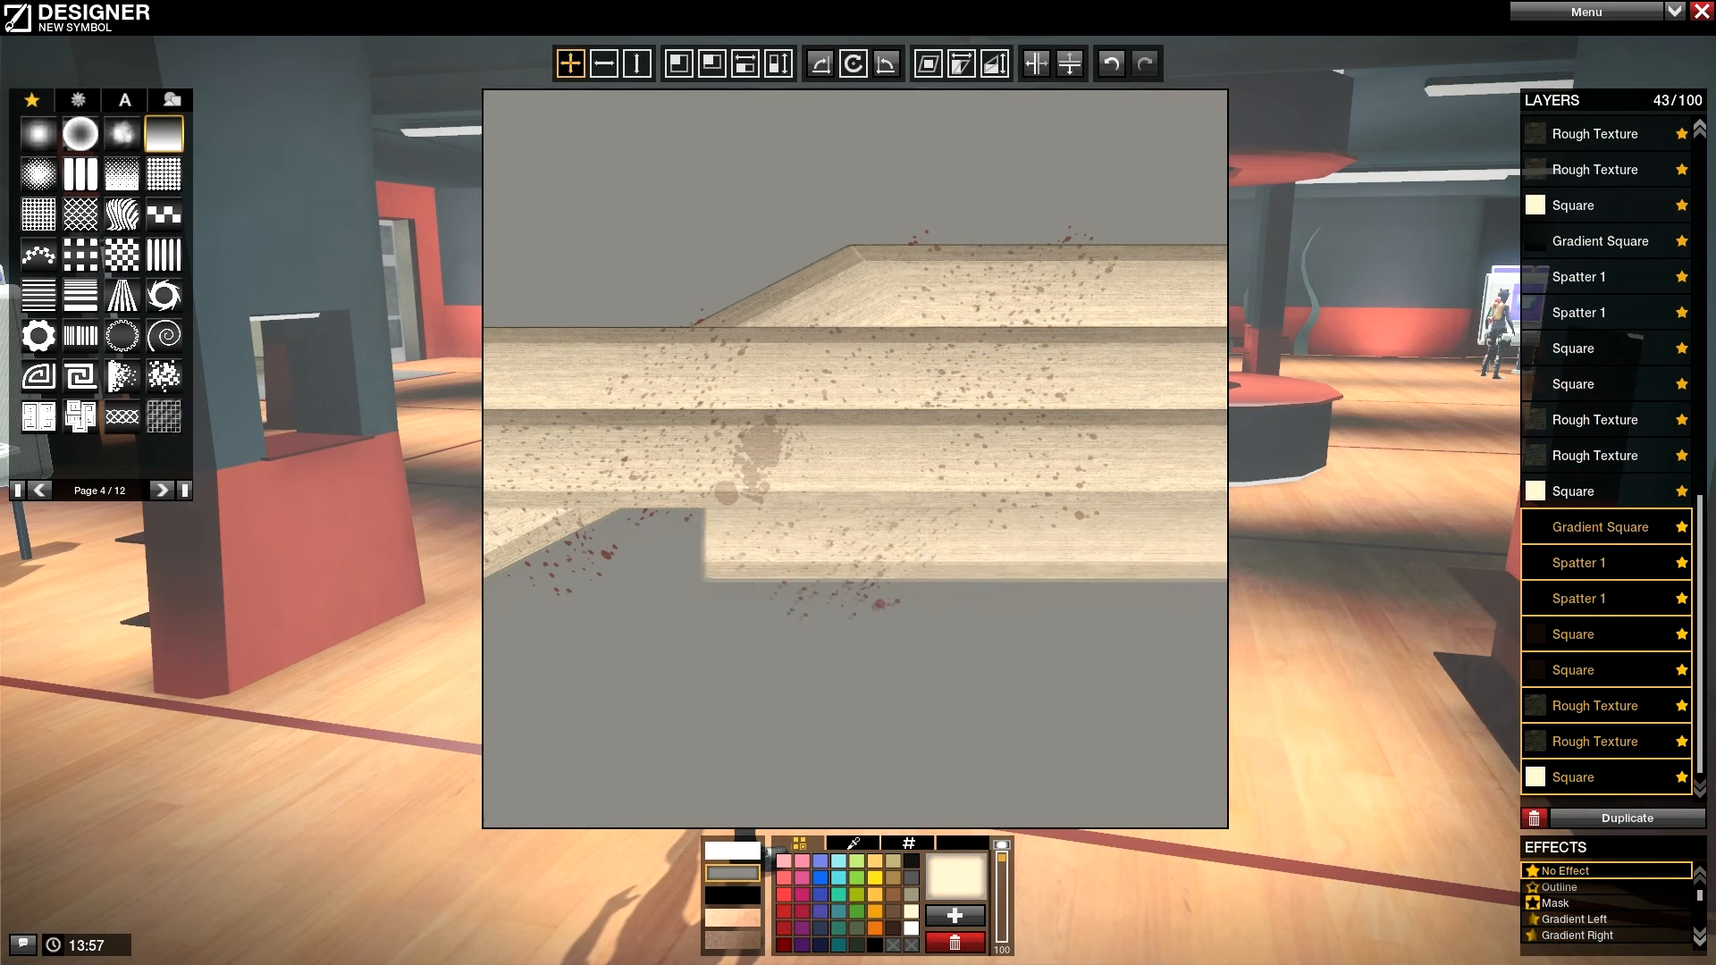
key(Left)
key(Up)
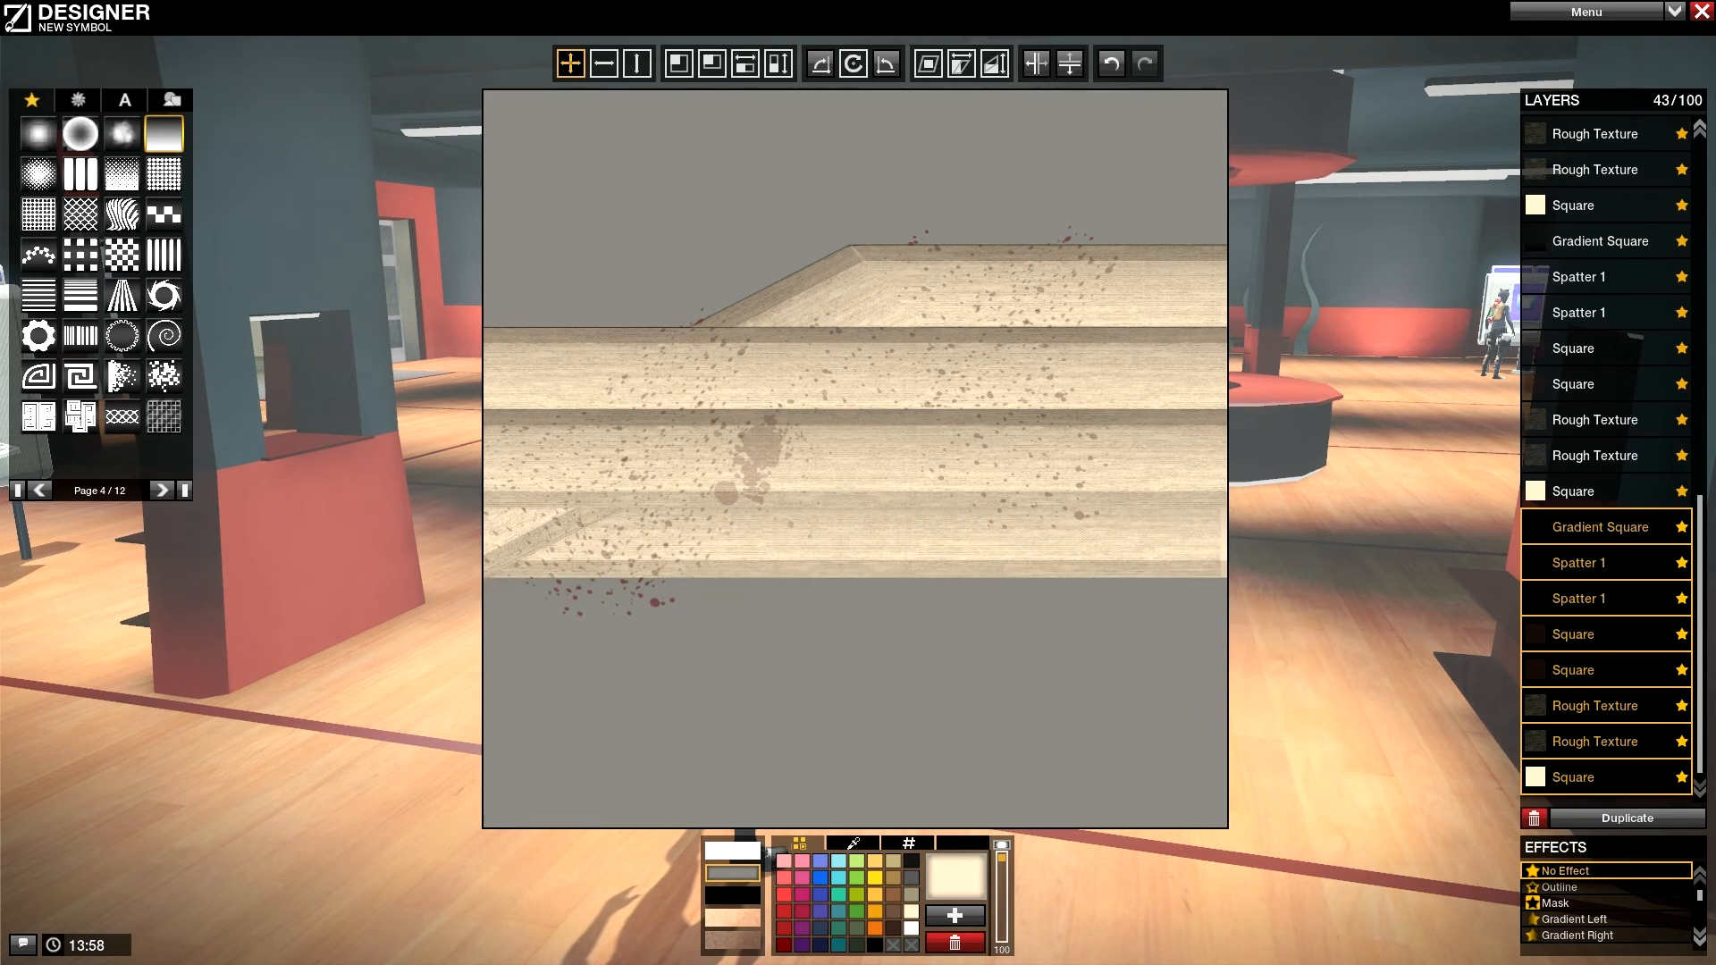
key(Left)
key(Up)
key(Up)
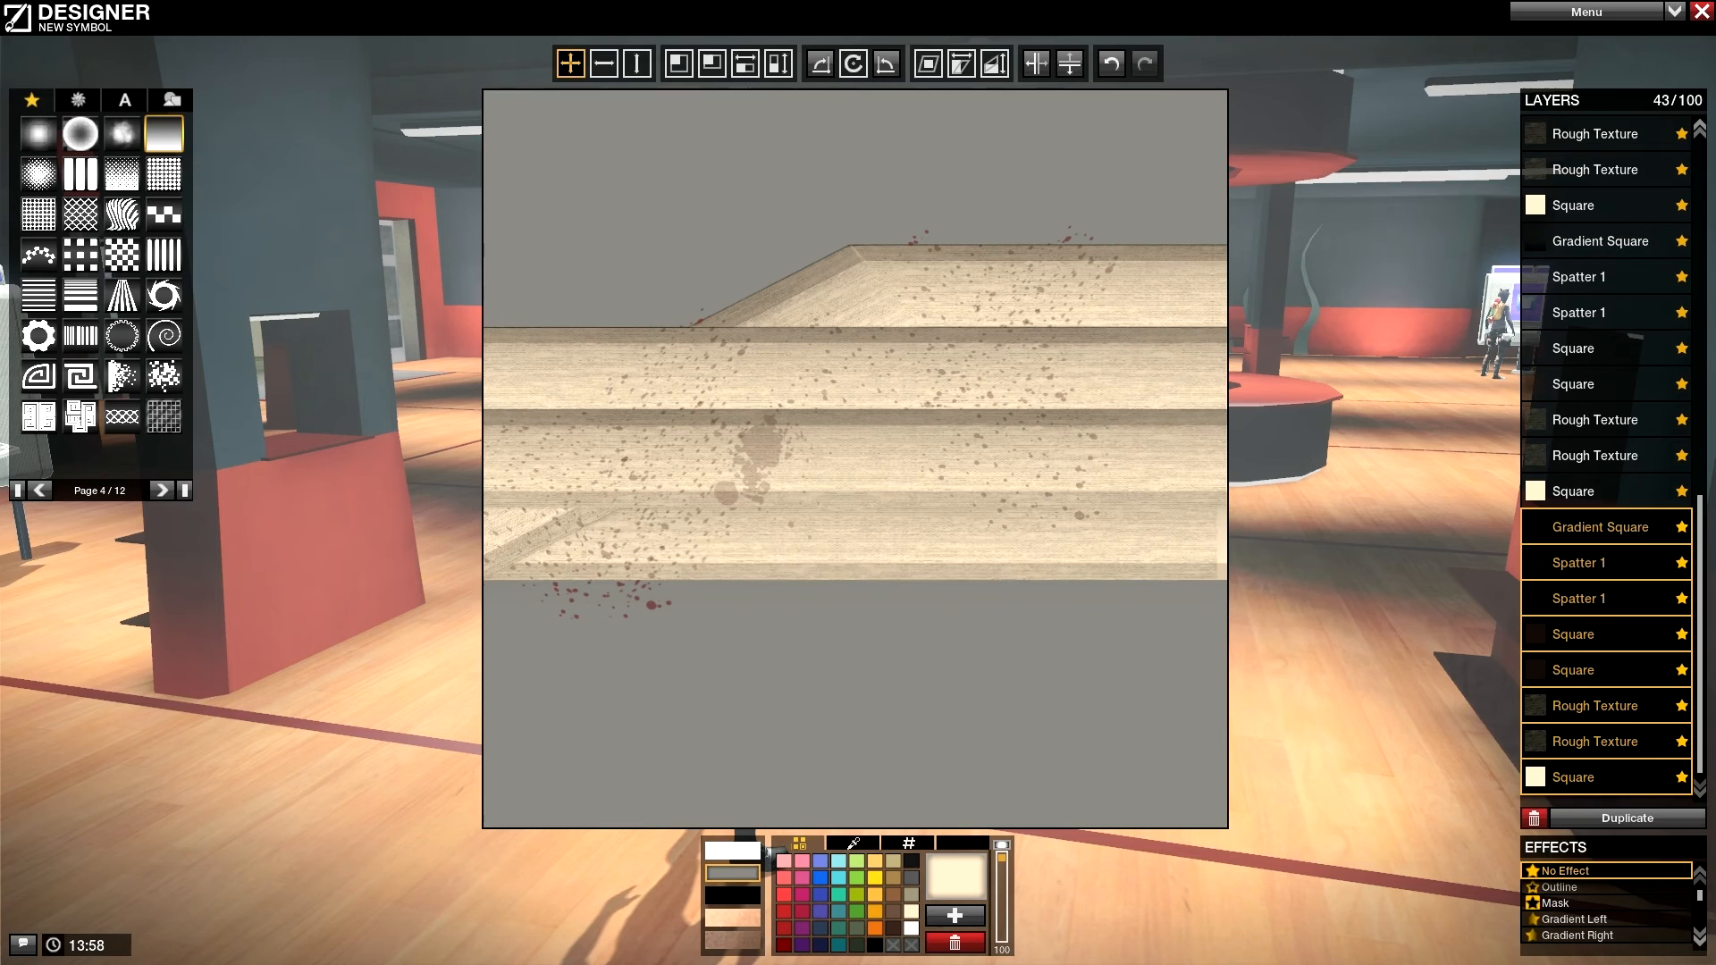
key(Right)
key(Right)
key(Right)
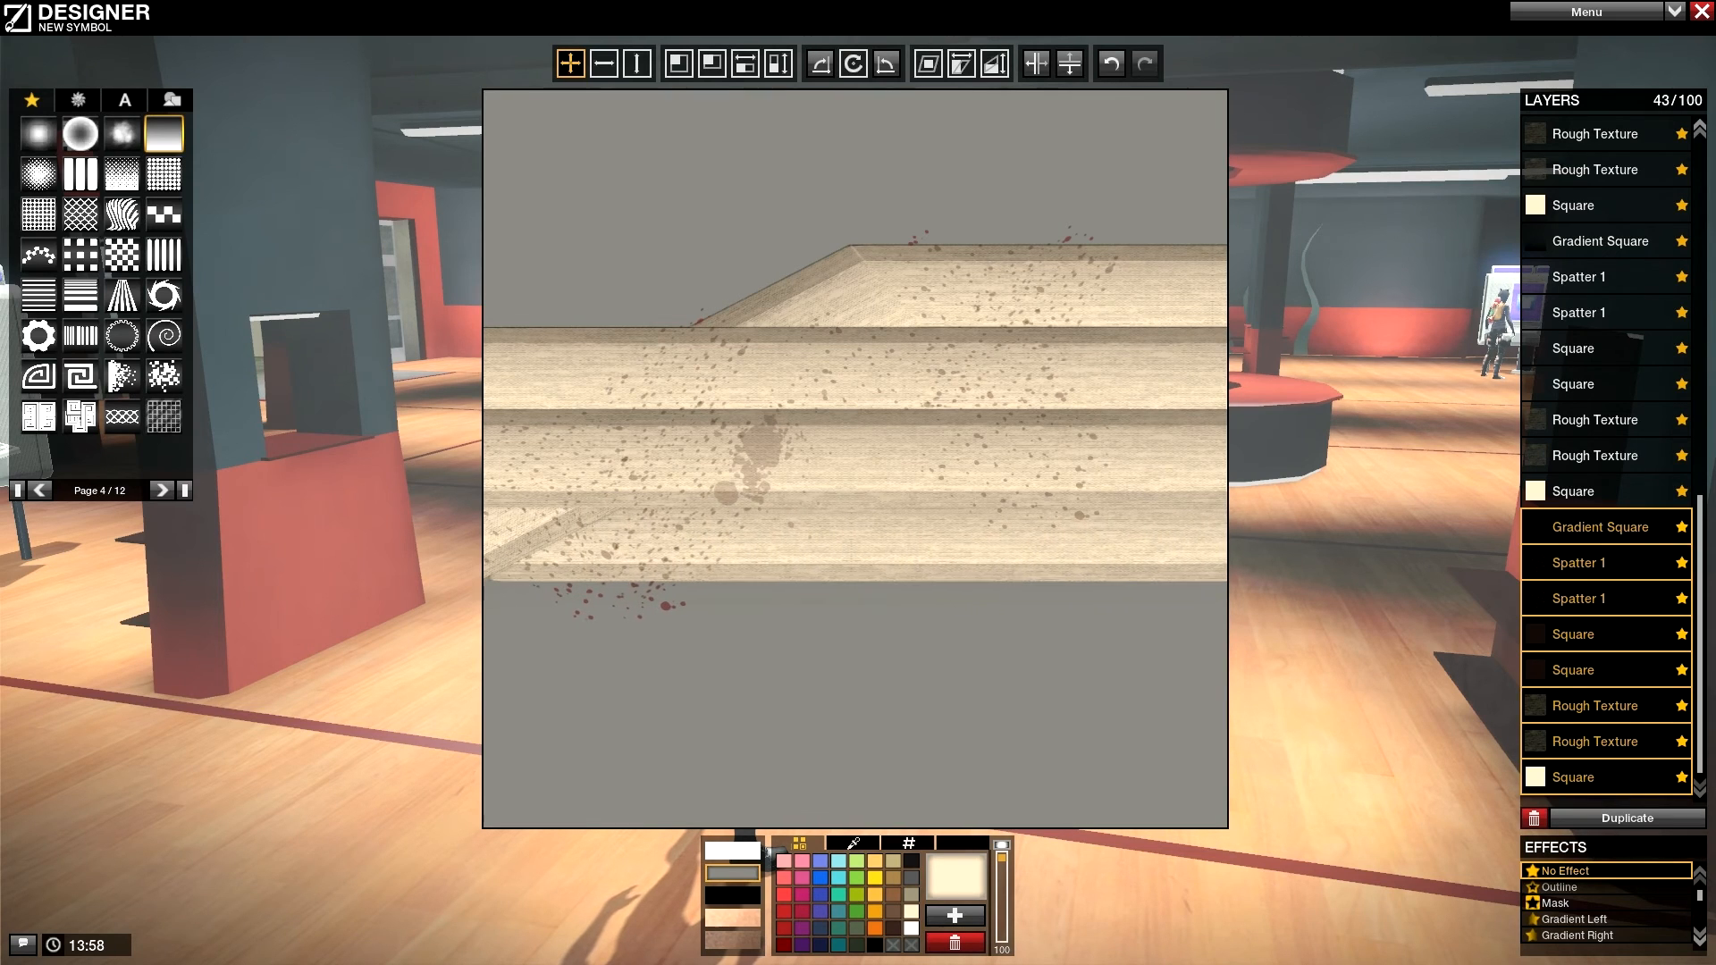
Step: Nudge and slightly rescale the copied lowest band to fit against the diagonal band's lower end
key(Left)
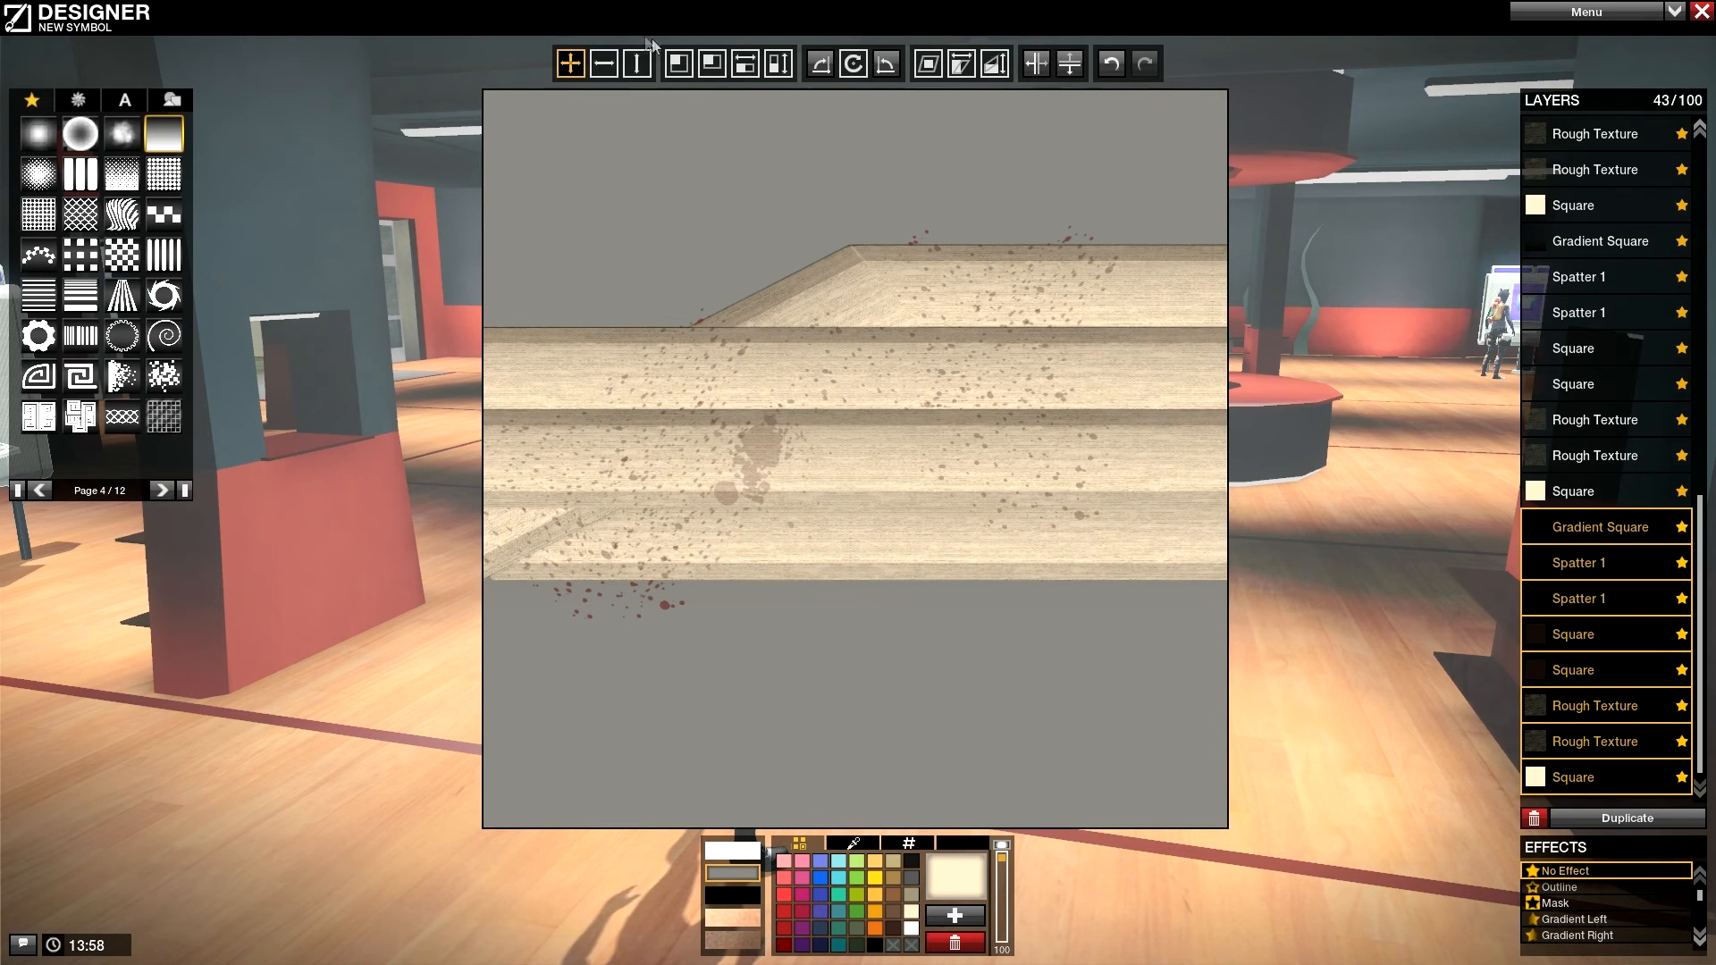
click(678, 63)
key(Down)
key(Up)
key(Up)
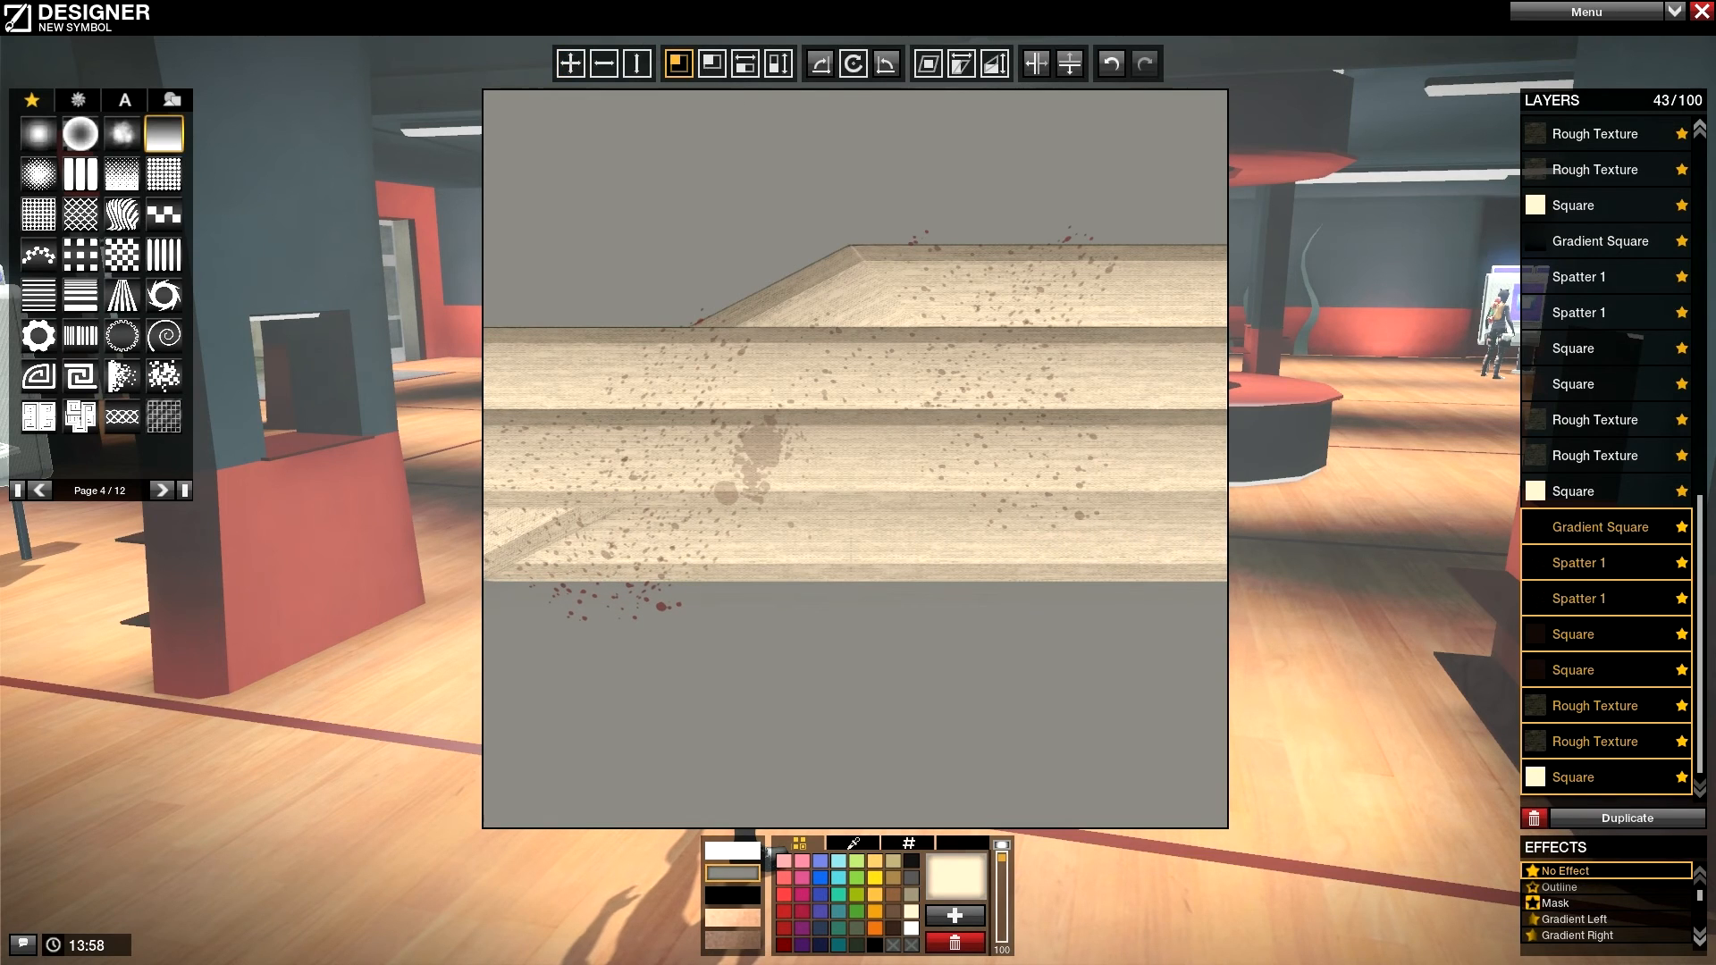
Step: Move the lowest band's Gradient Square to the top of the layer stack and down so its shading starts at the band's upper edge
click(1599, 529)
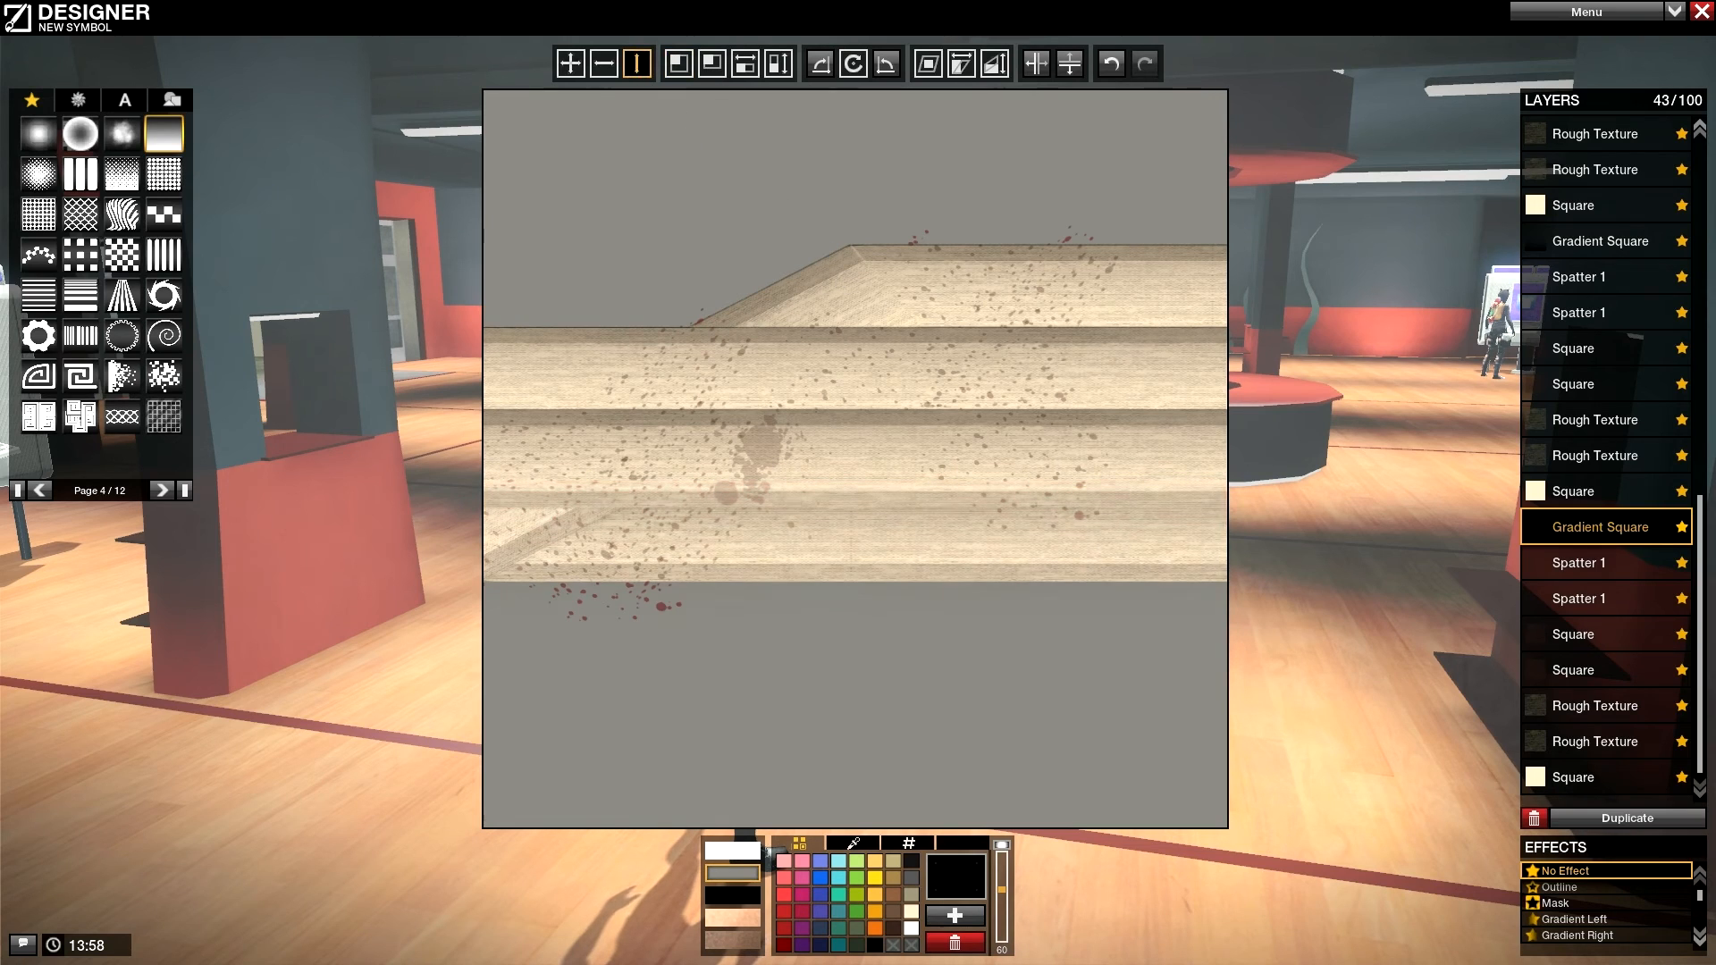
key(Down)
key(Down)
key(Down)
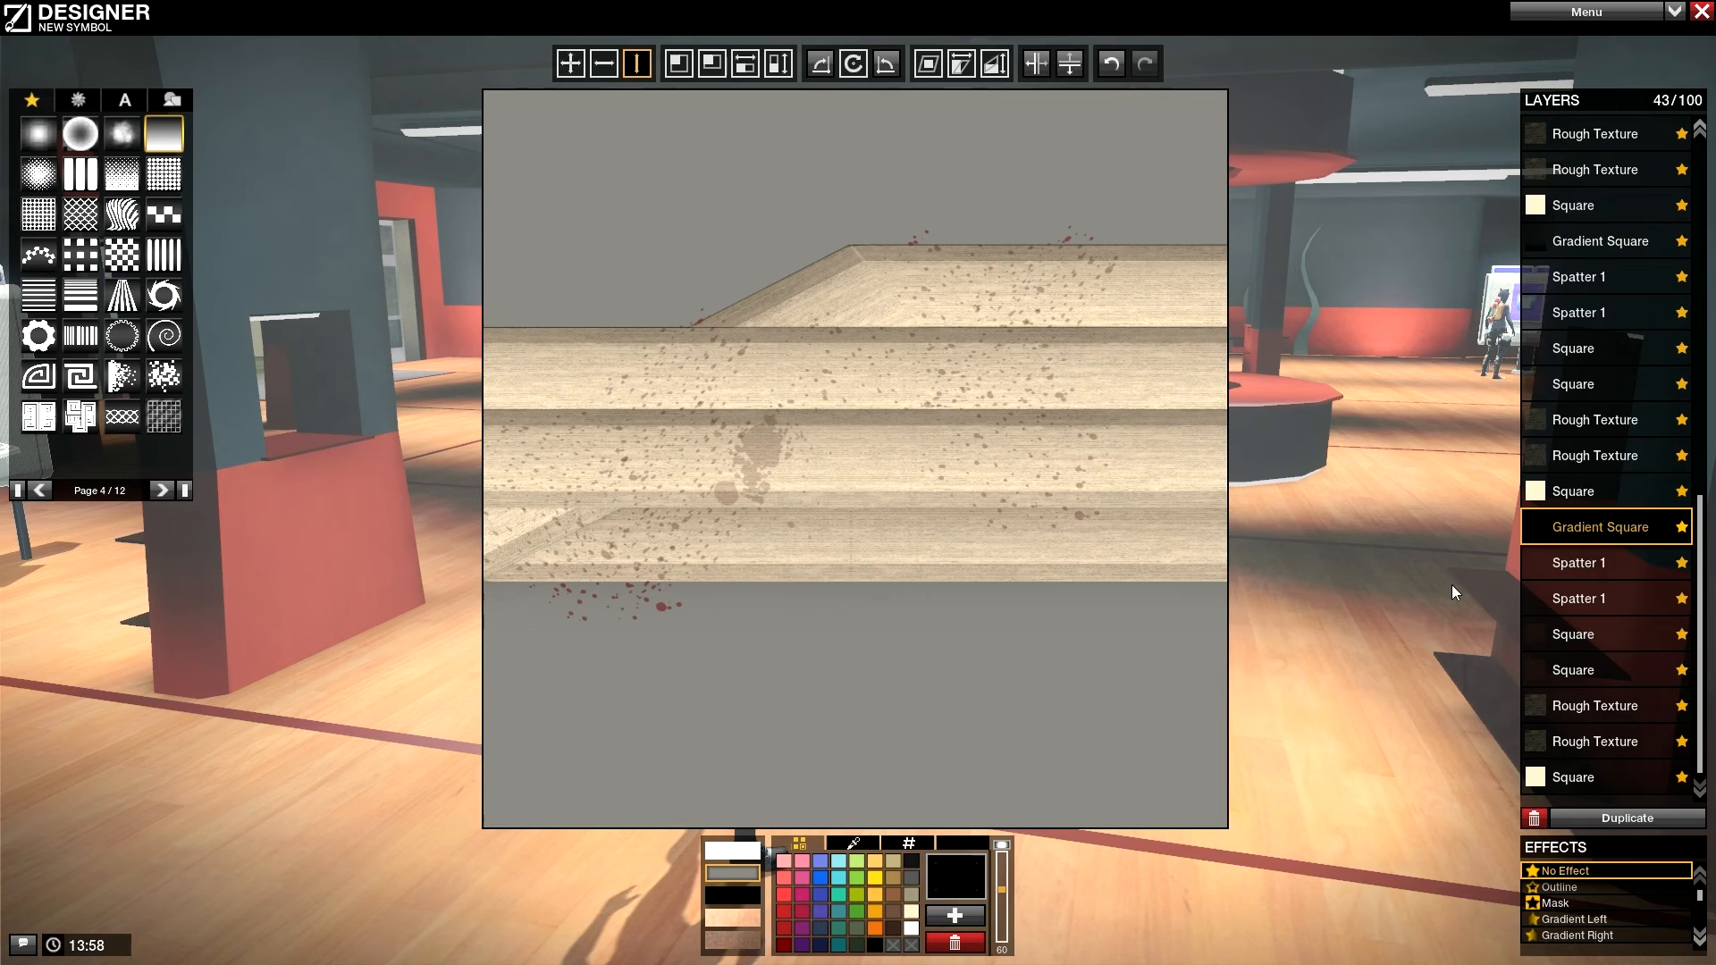
drag(1598, 527, 1573, 111)
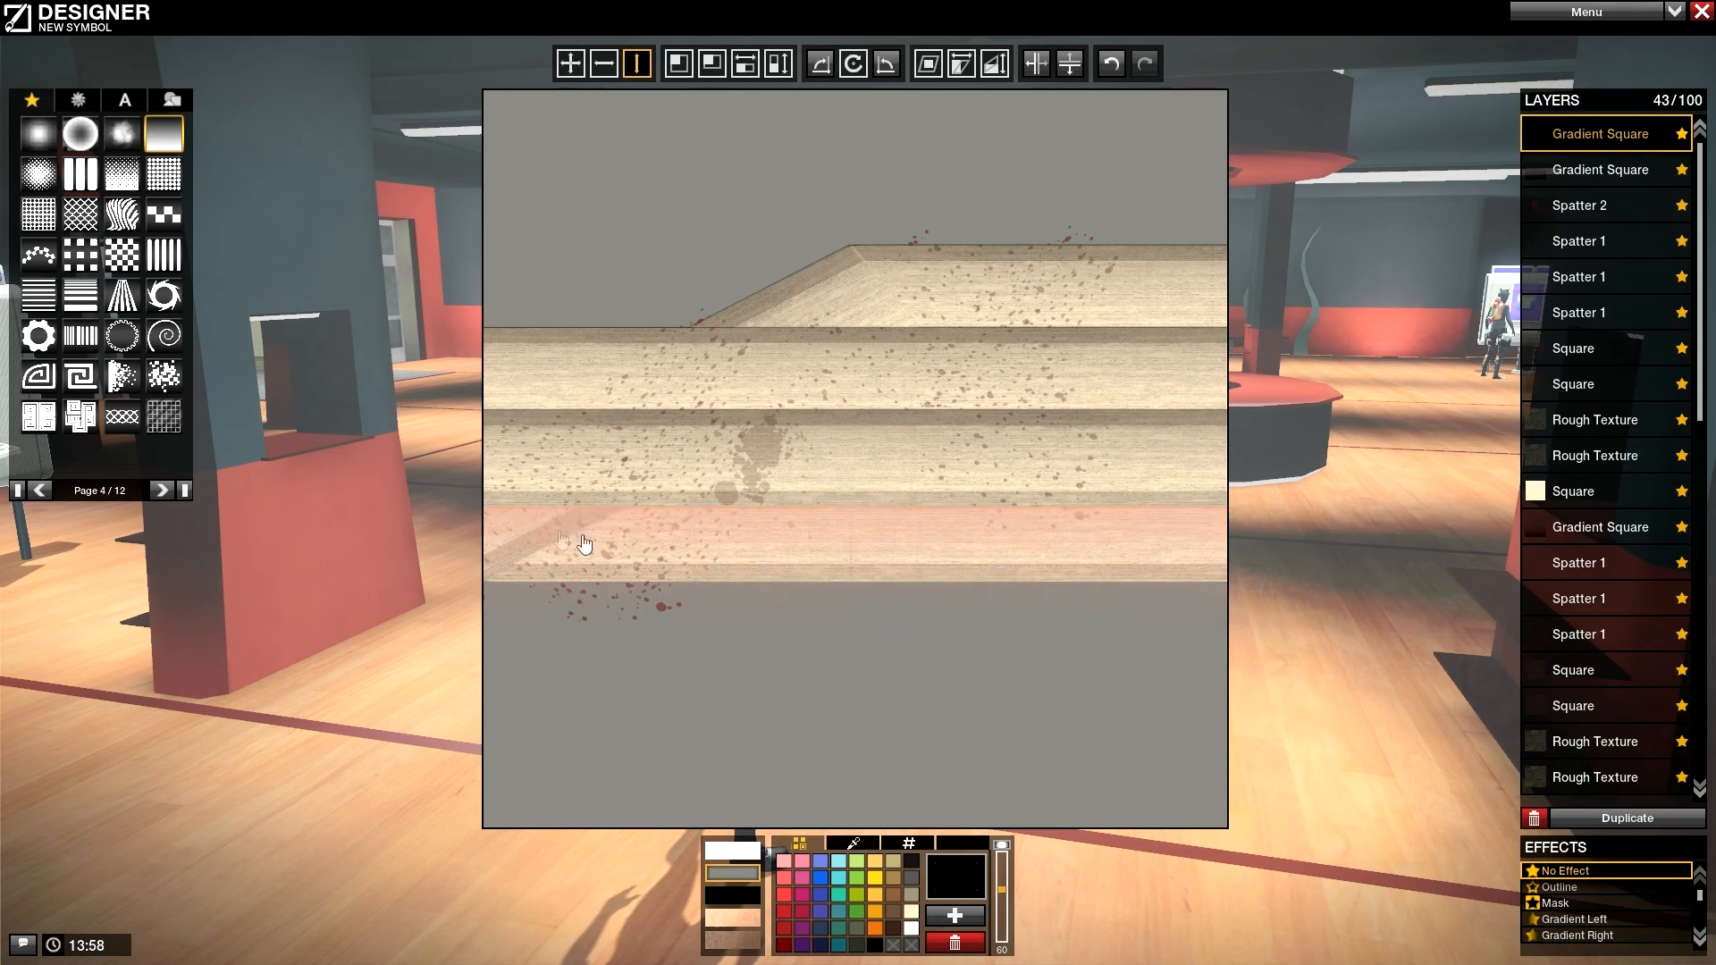
drag(624, 547, 561, 513)
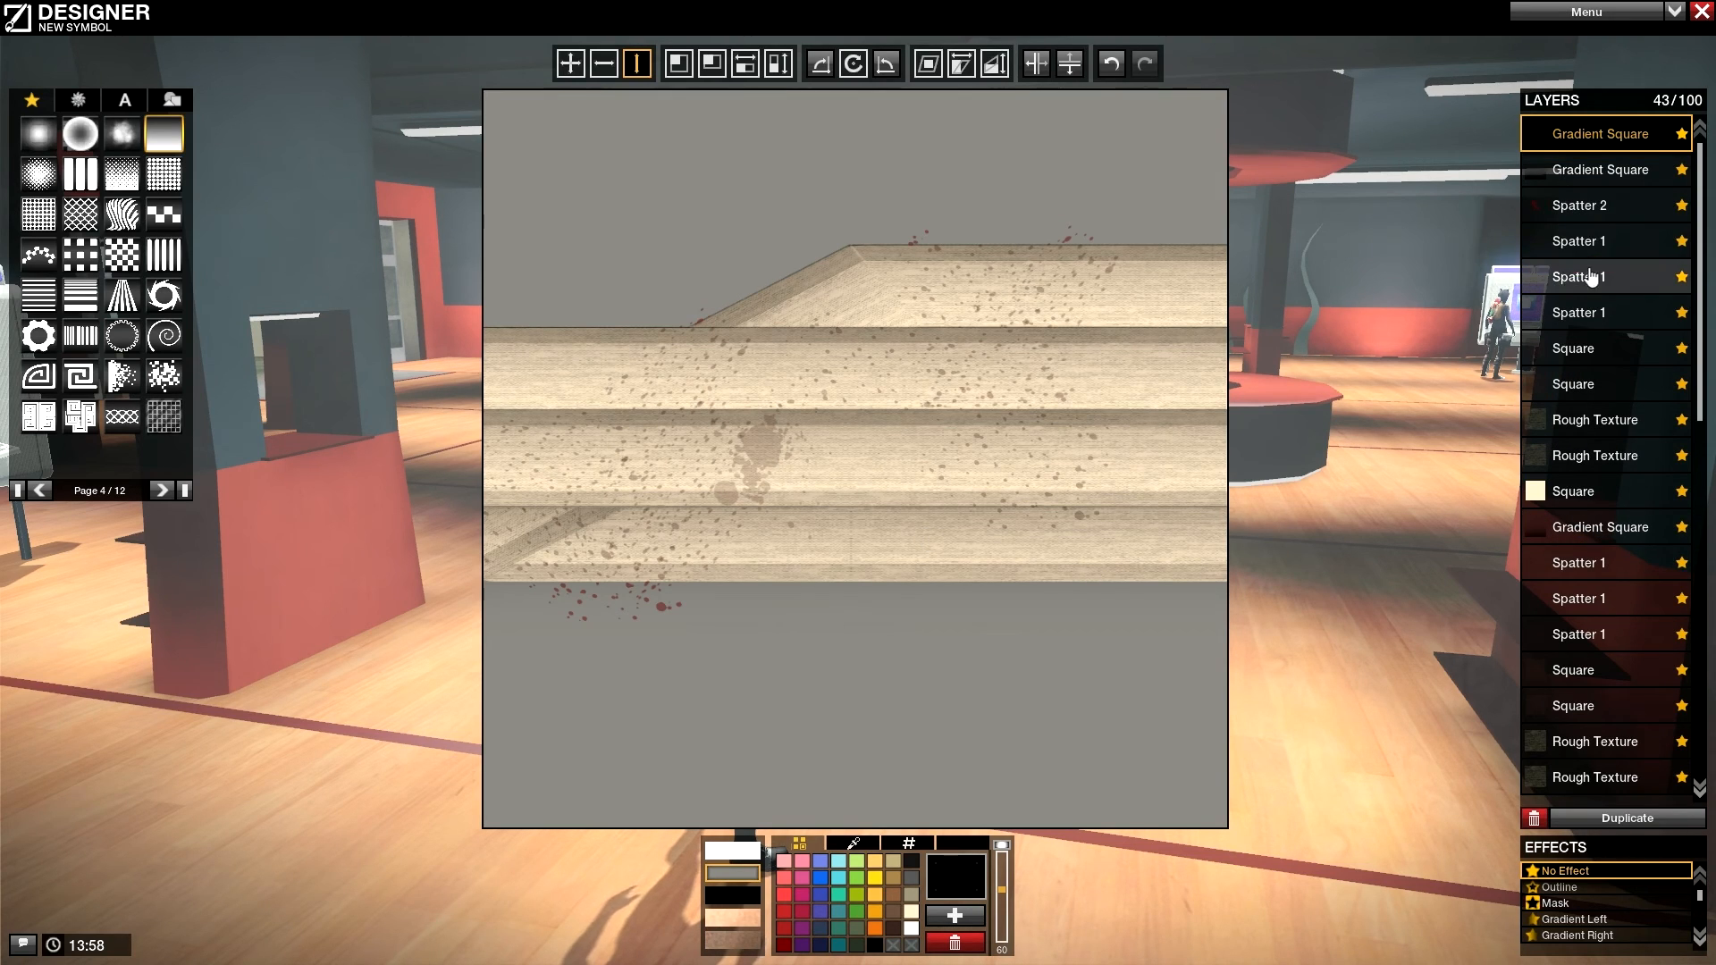
Step: Duplicate the middle full-width band's layers from Spatter 2 to its cream Square and place the copy behind the diagonal band, level with the top band
click(1593, 493)
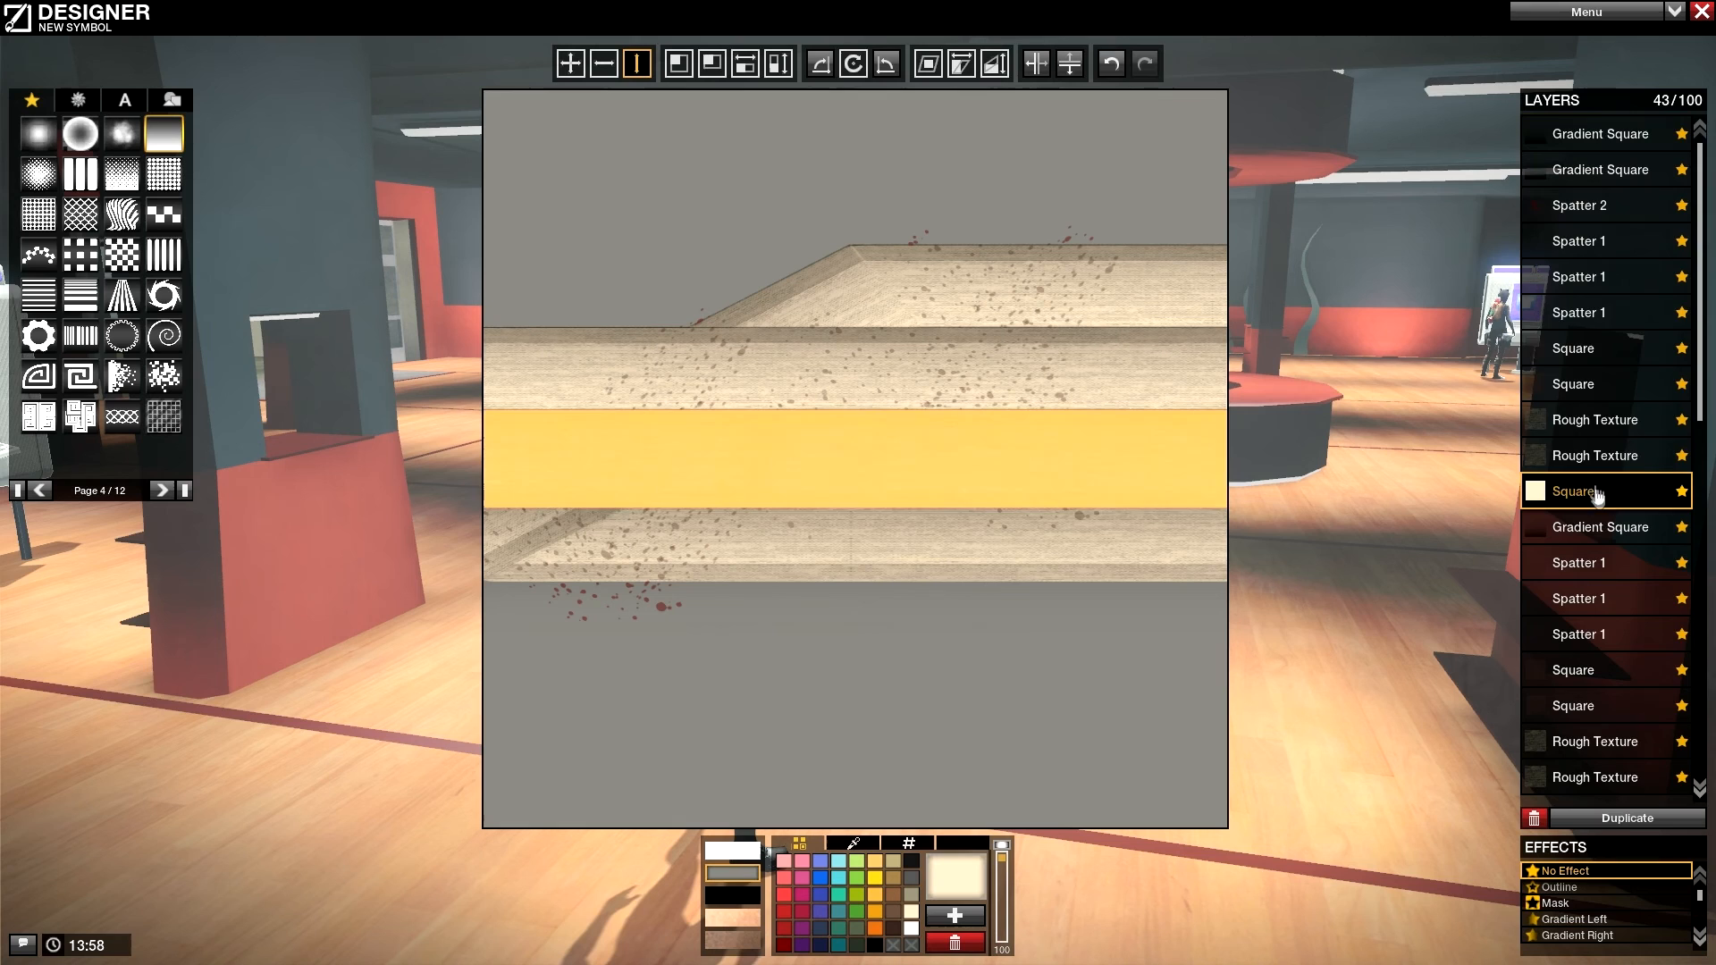
shift+click(1581, 211)
click(1629, 815)
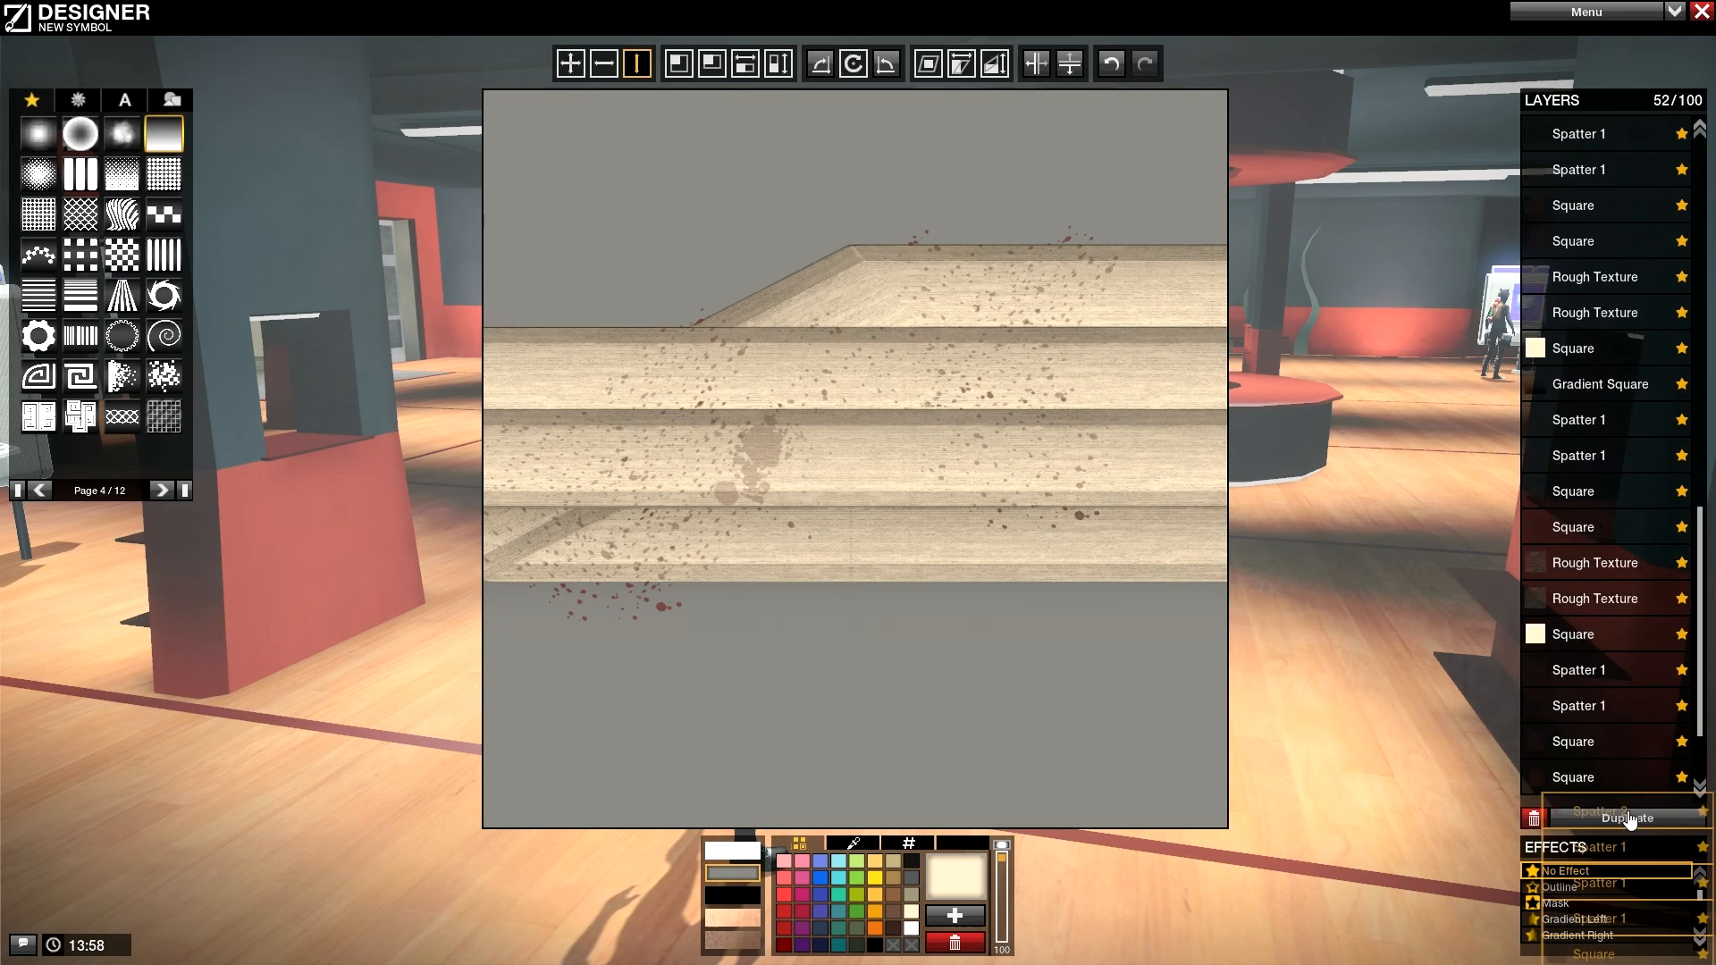
drag(572, 67, 571, 5)
key(Left)
key(Left)
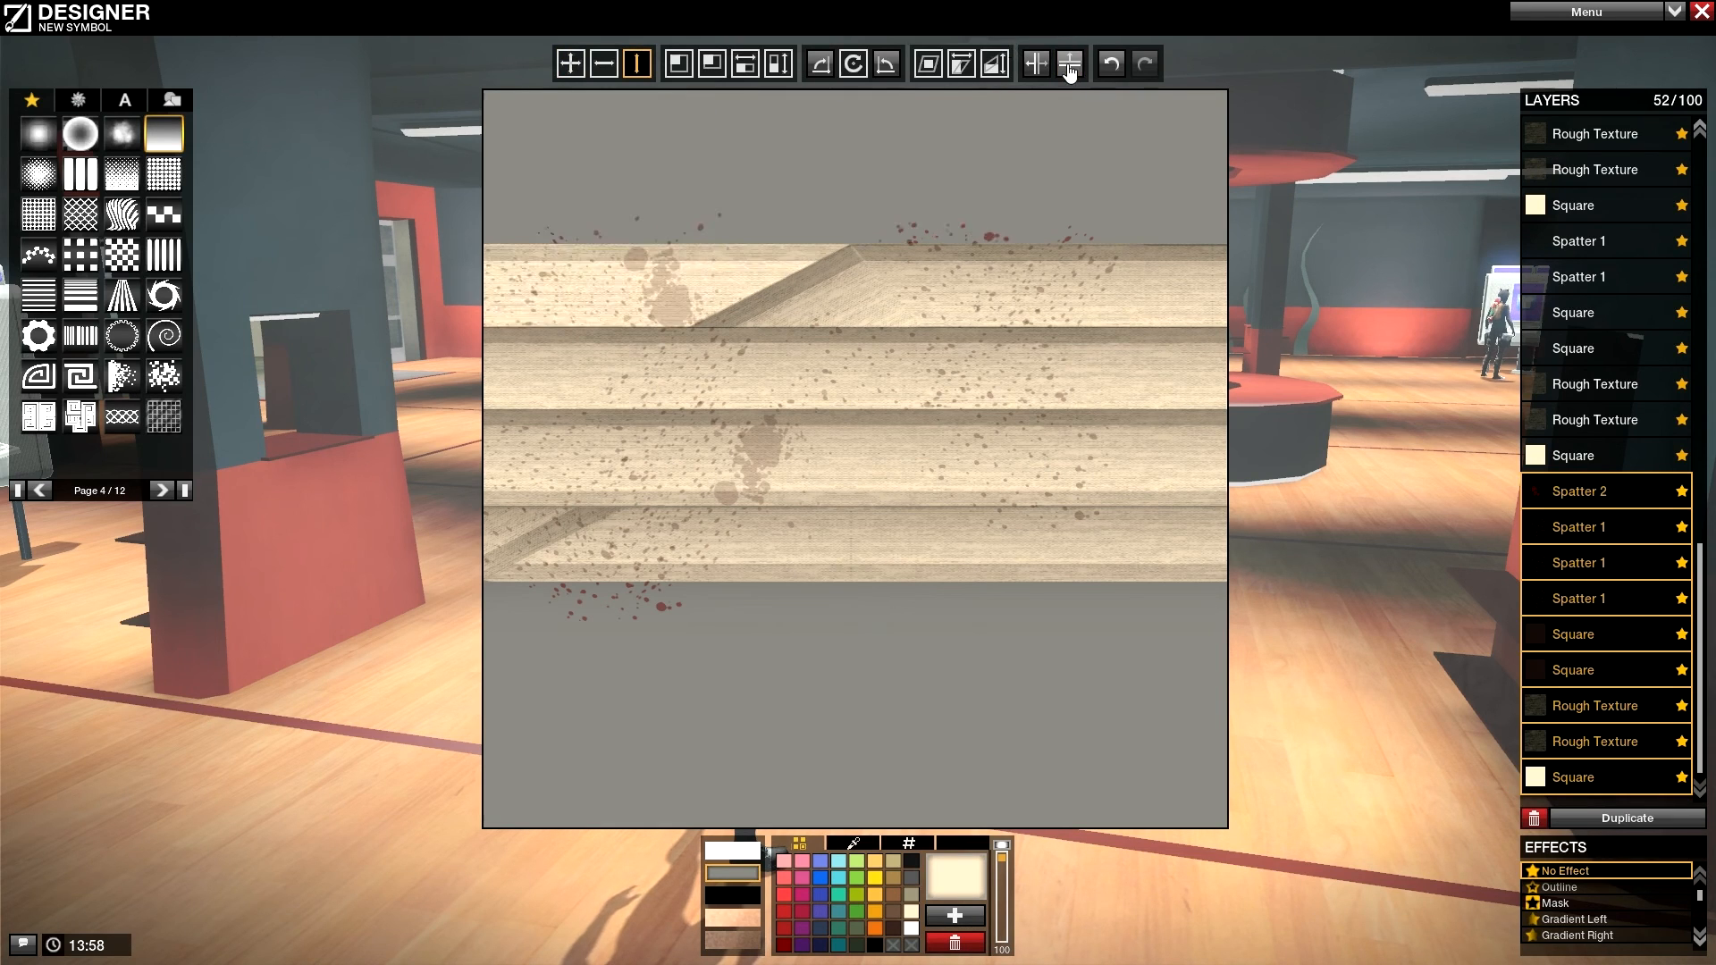
Step: Duplicate the lowest band's Gradient Square, raise the copy to the top band's upper edge and reorder it directly below the uppermost cream Square layer
scroll(1609, 358, up, 5)
scroll(1613, 374, up, 4)
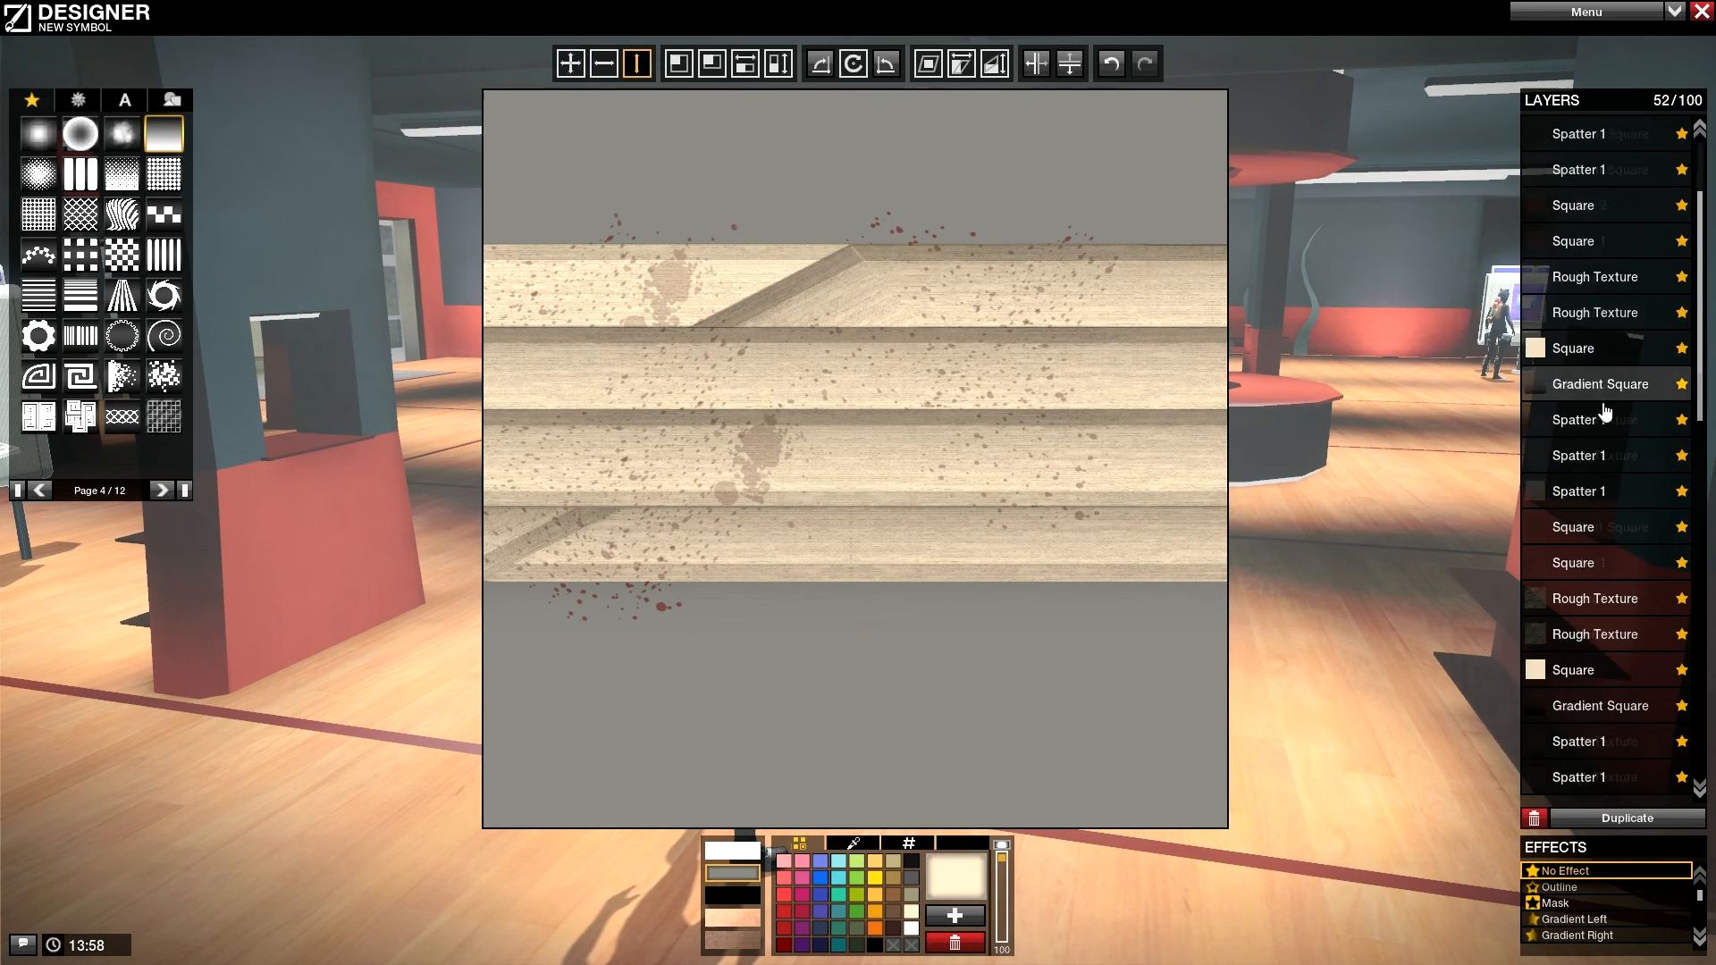
click(1599, 169)
key(ctrl+d)
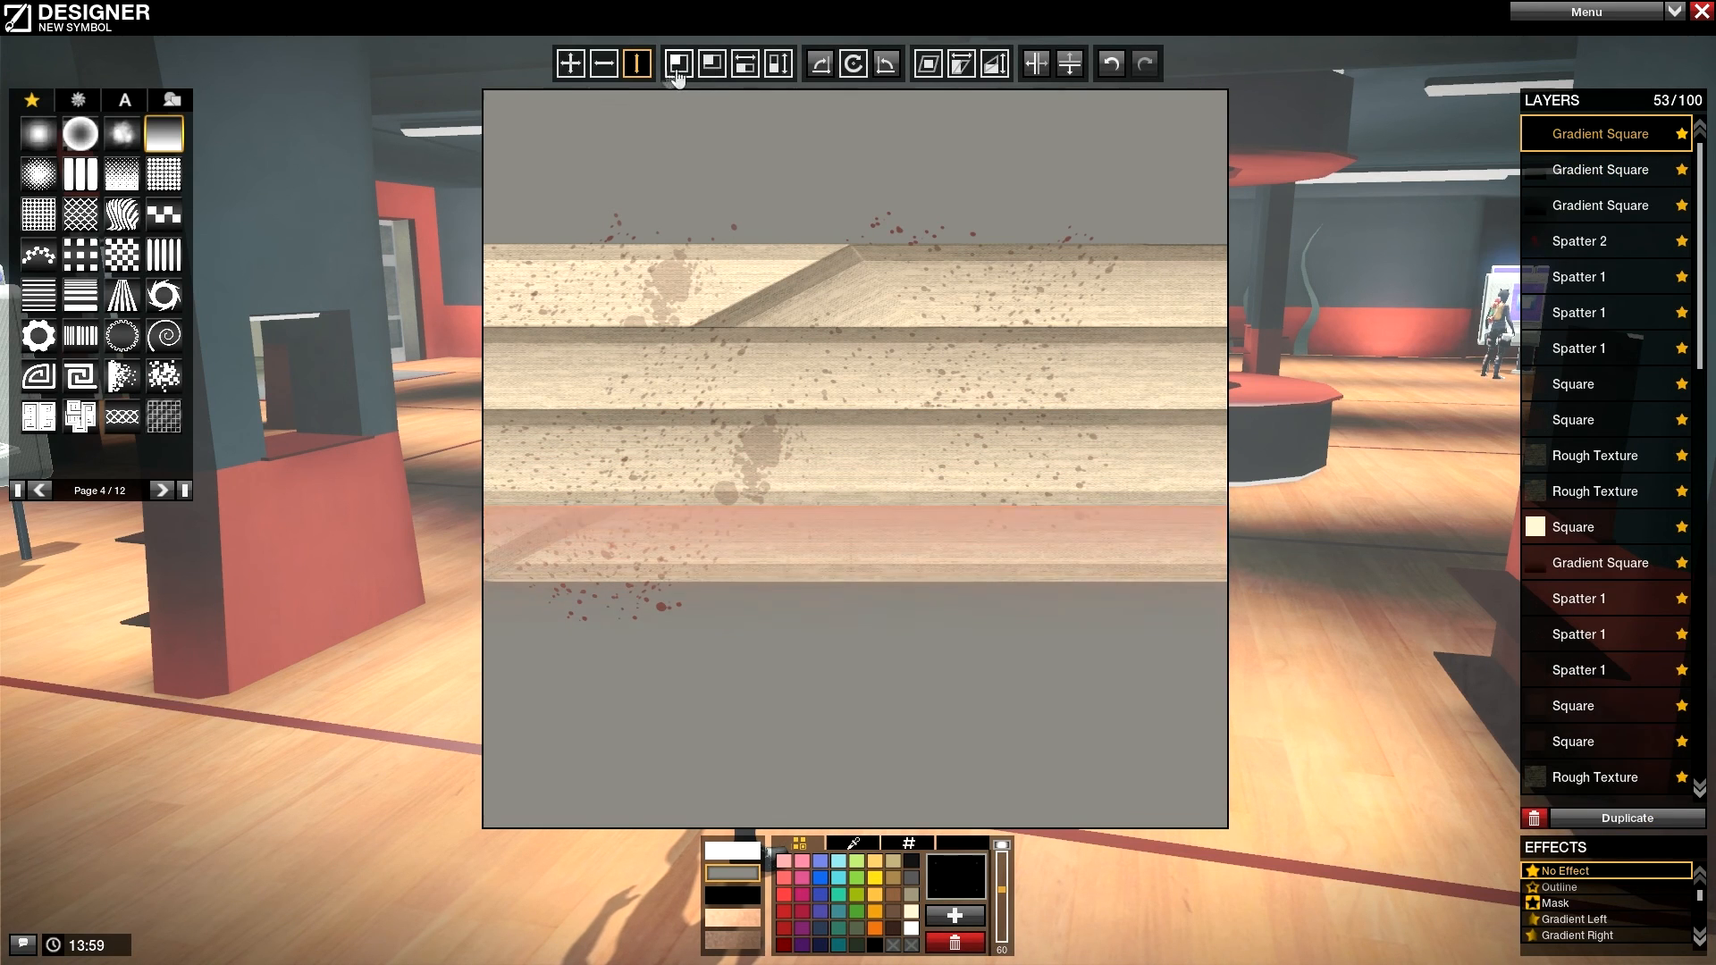
key(Up)
key(Up)
key(Up)
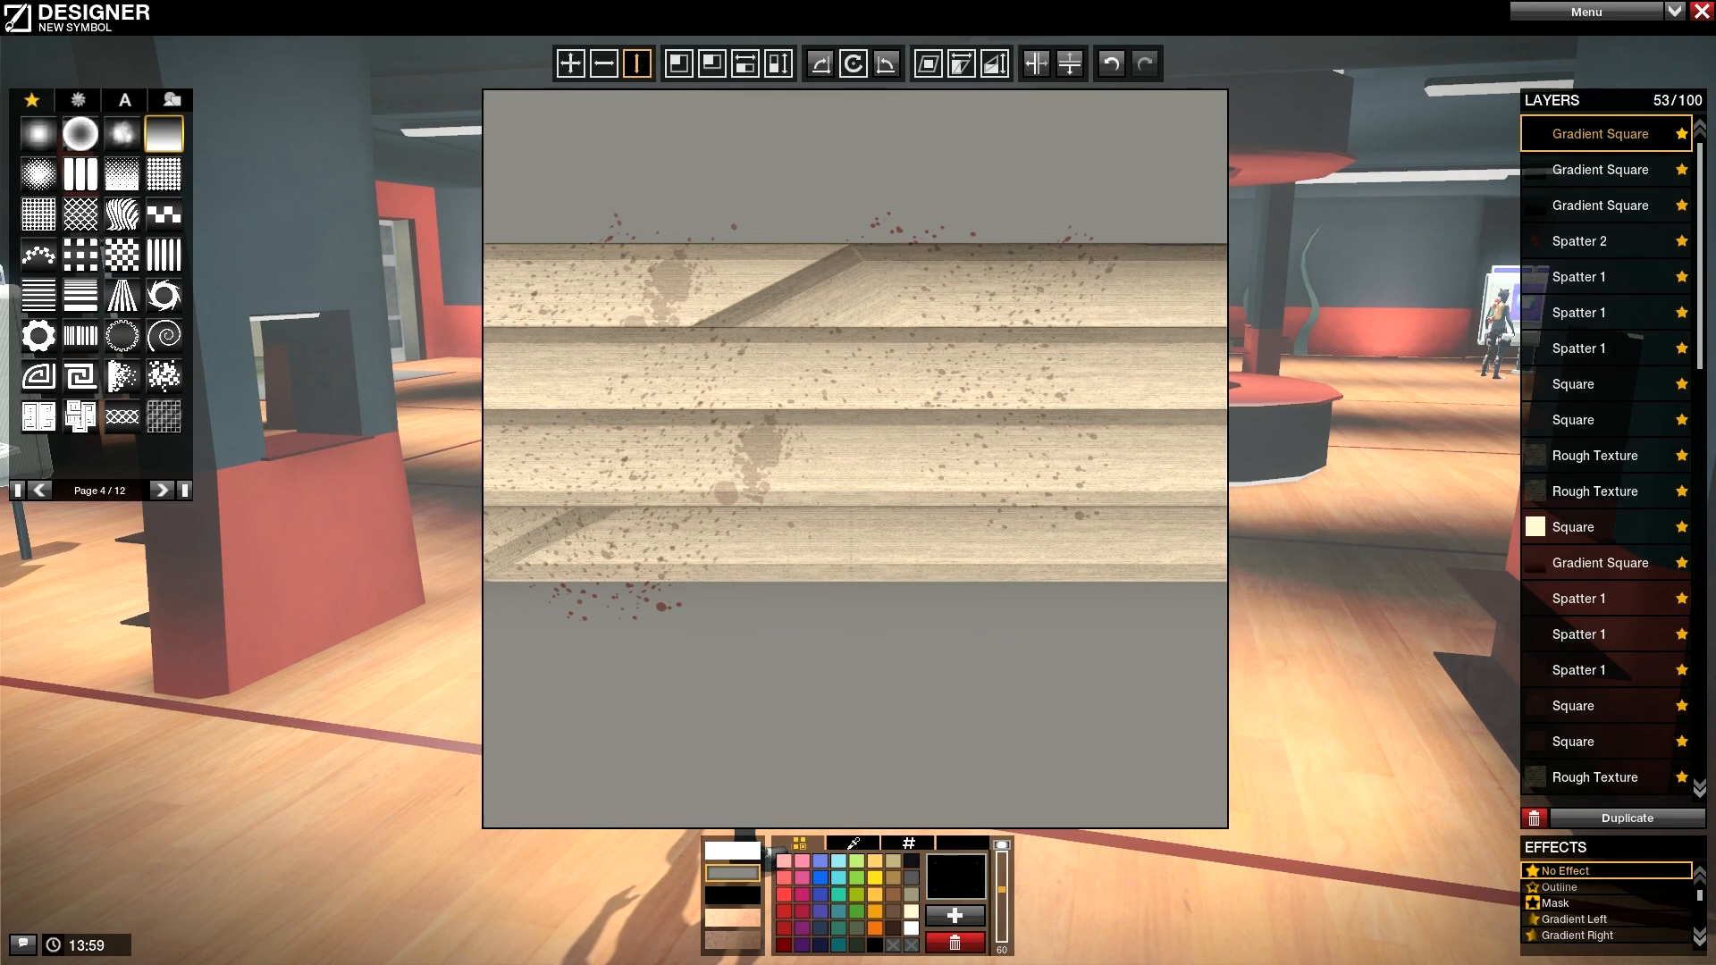
key(Up)
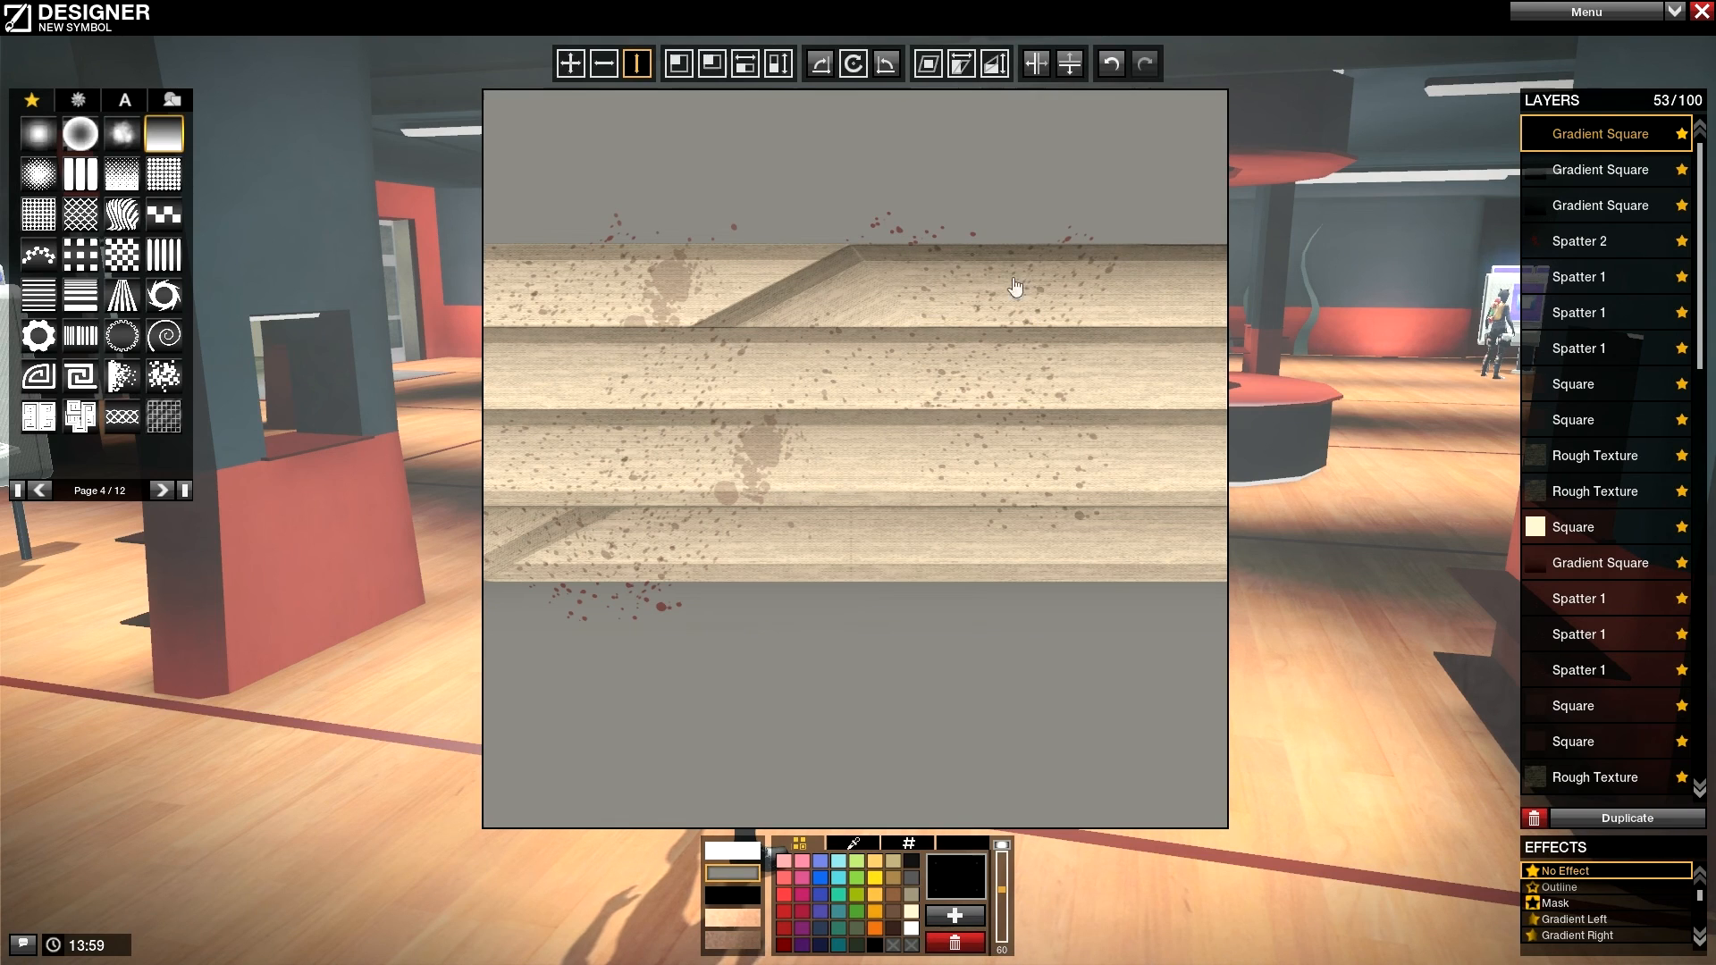
drag(1565, 150, 1586, 556)
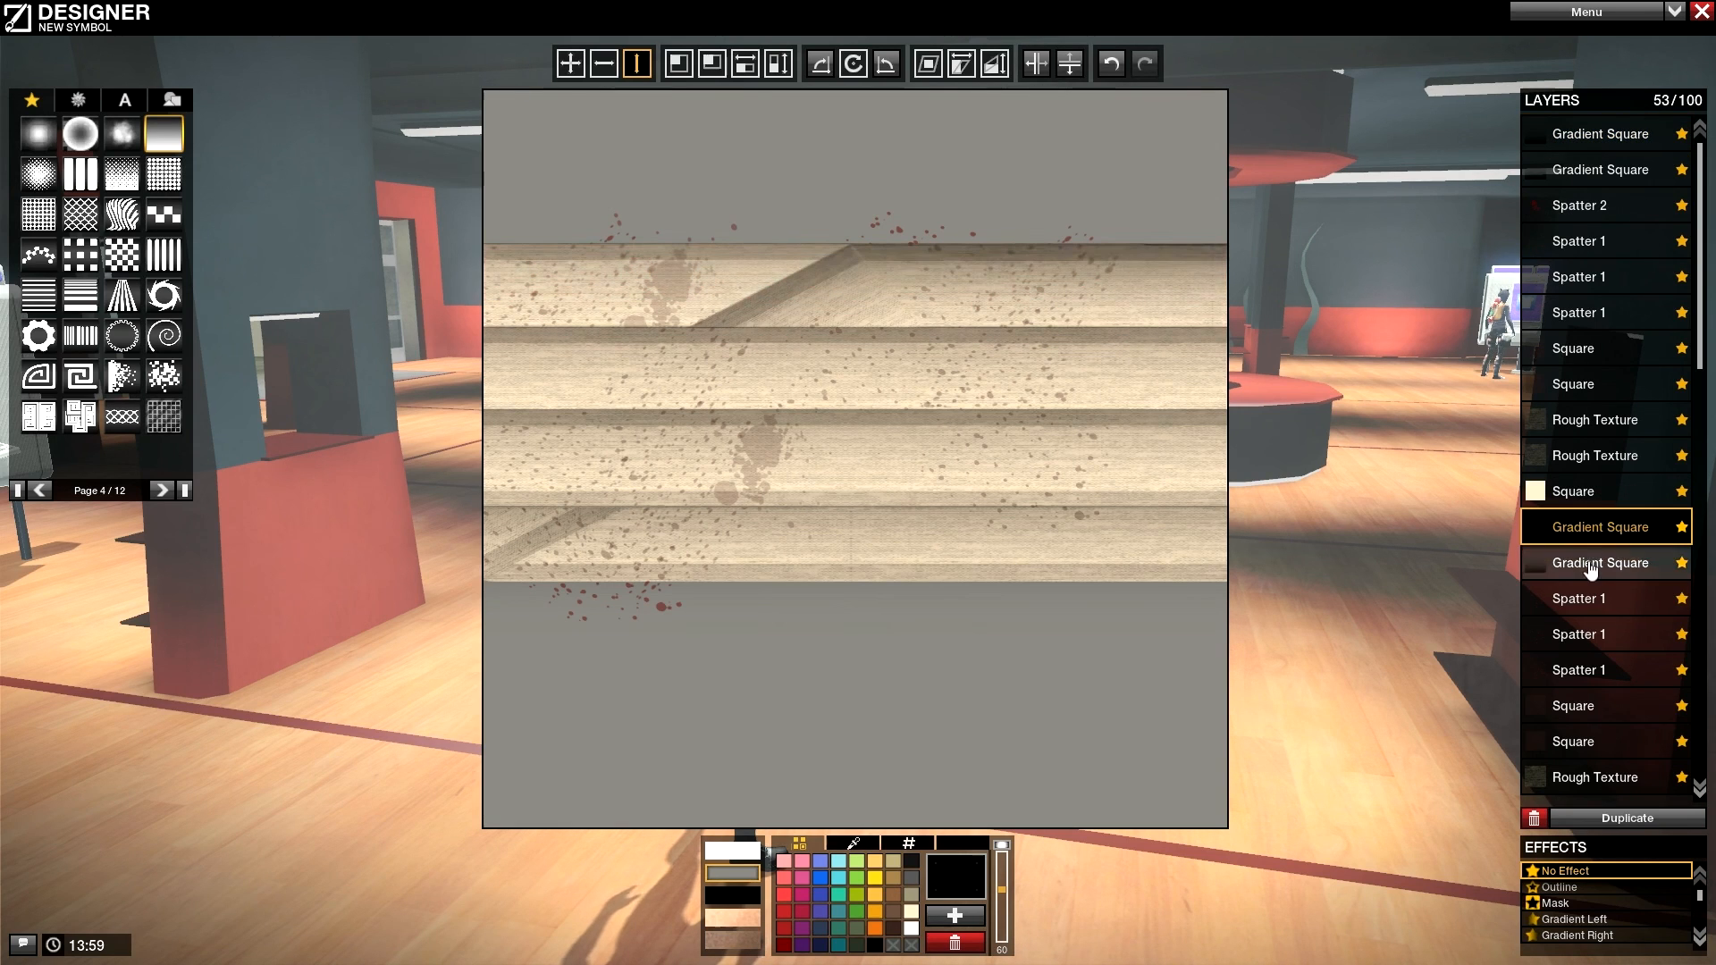
Step: Find and delete the top band's old Gradient Square layer directly beneath the diagonal band's cream Square
click(1599, 169)
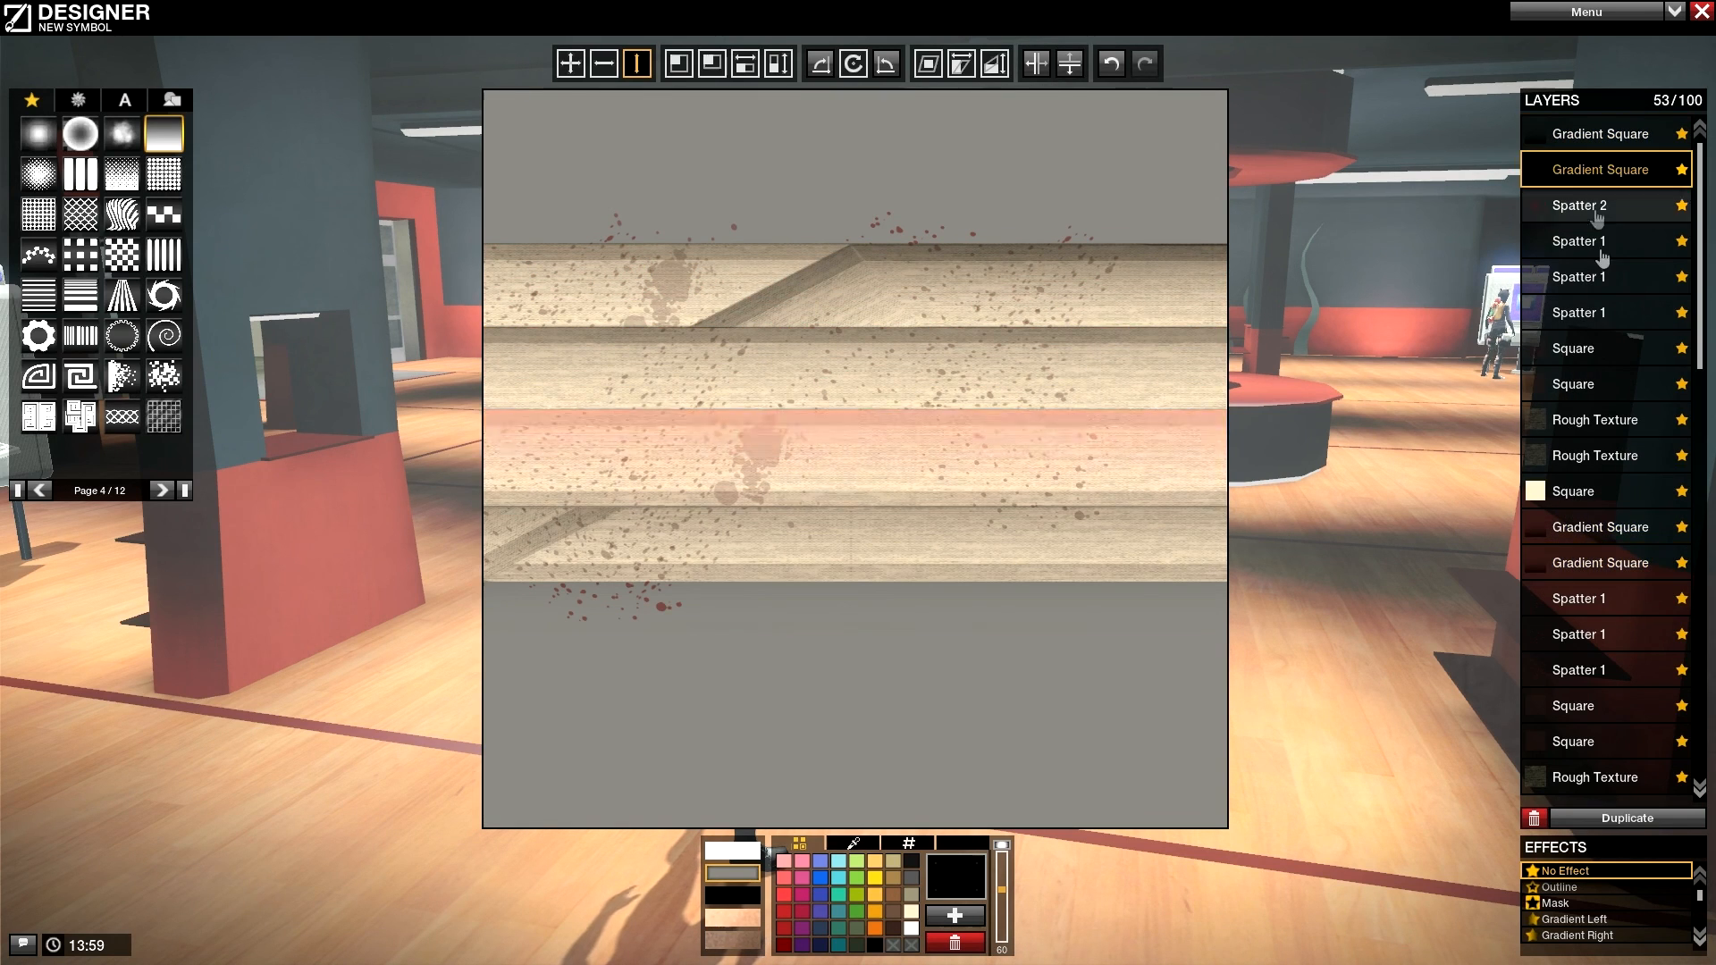
scroll(1608, 447, down, 3)
scroll(1617, 626, down, 4)
click(1613, 632)
scroll(1599, 636, down, 5)
scroll(1599, 636, up, 4)
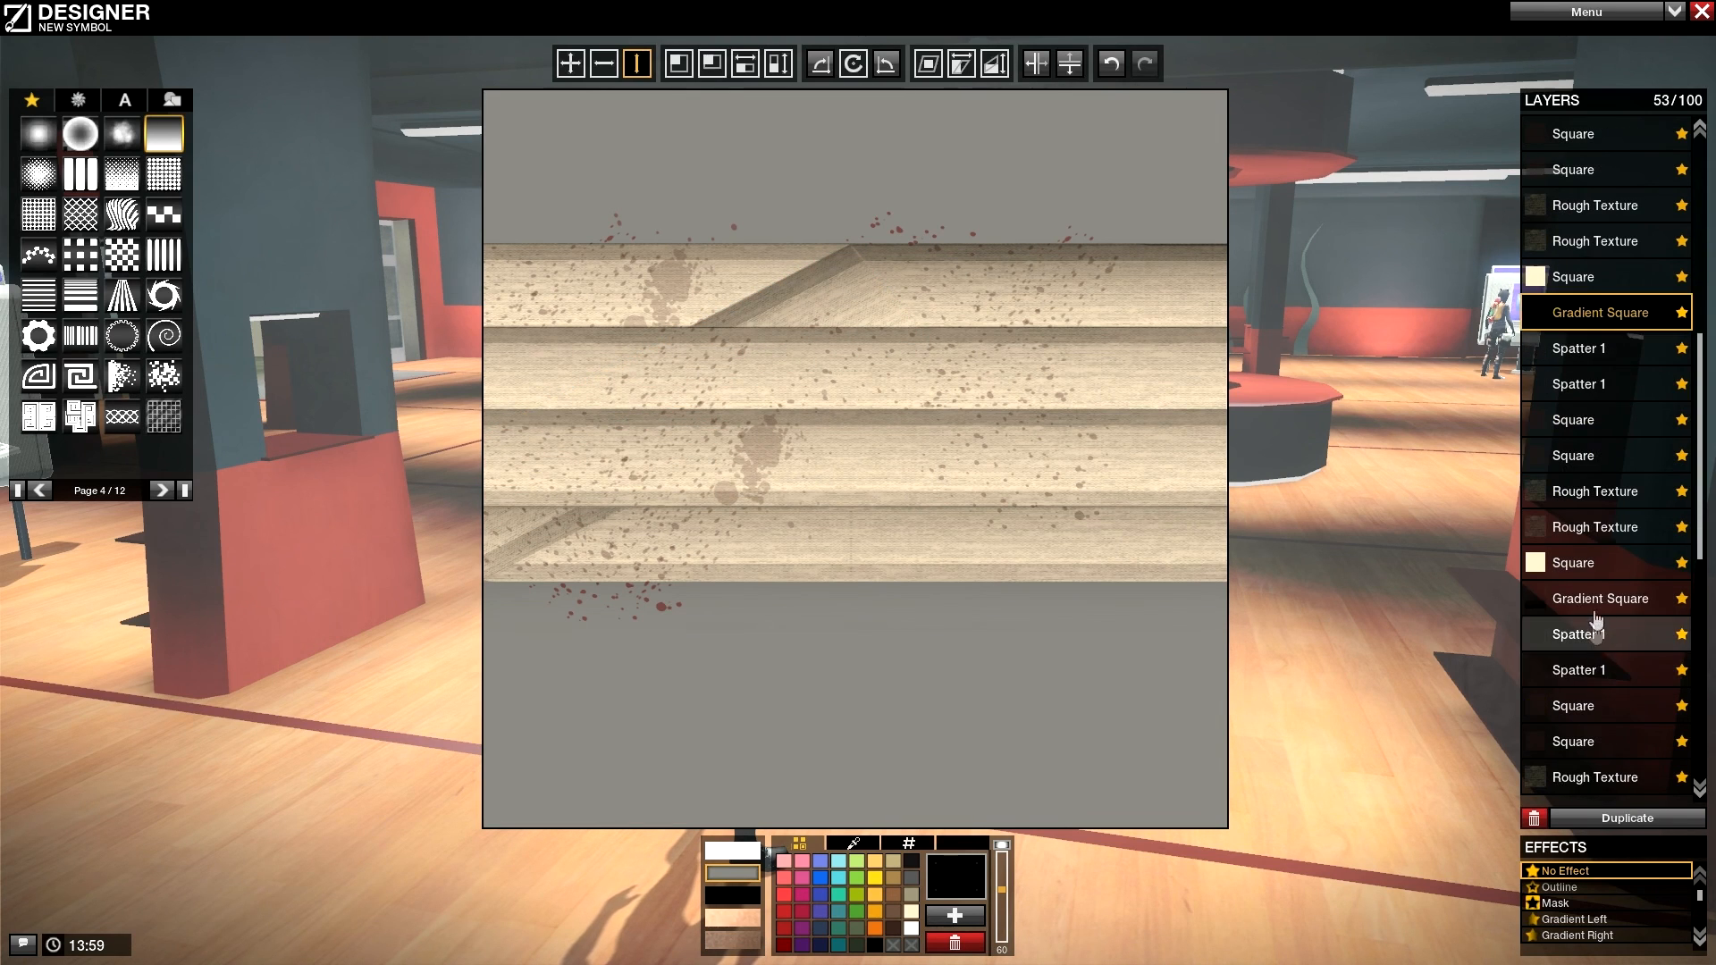
click(1595, 598)
click(1534, 818)
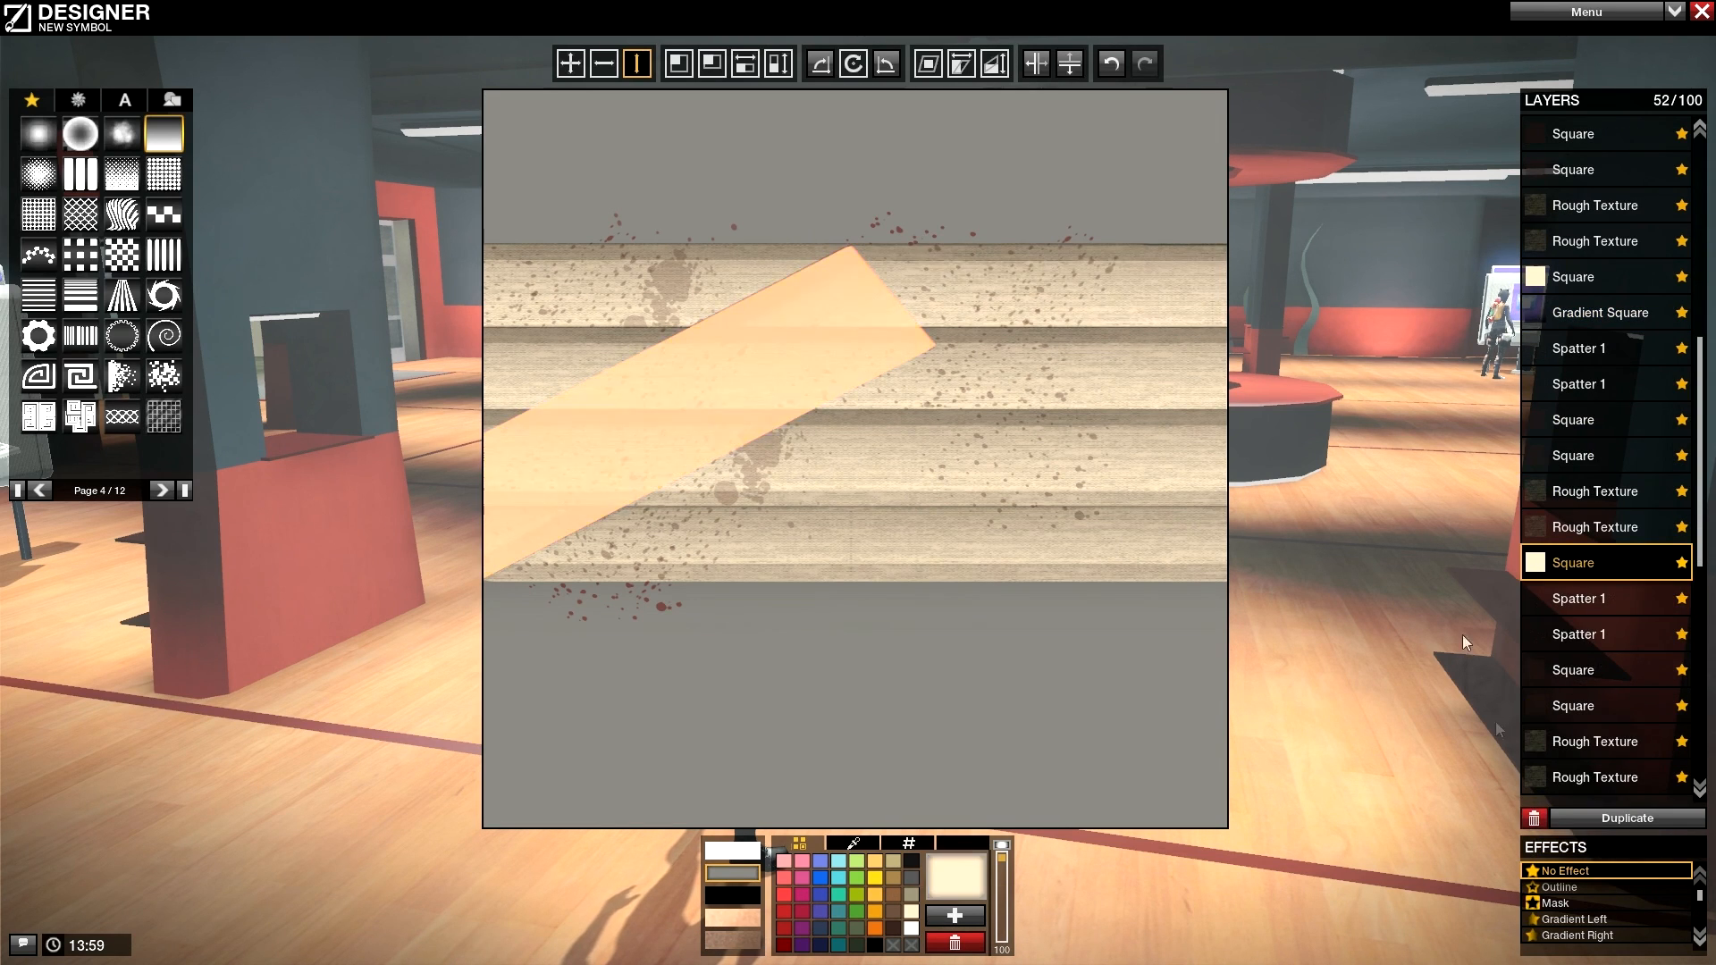
scroll(1644, 437, up, 5)
scroll(1658, 430, up, 3)
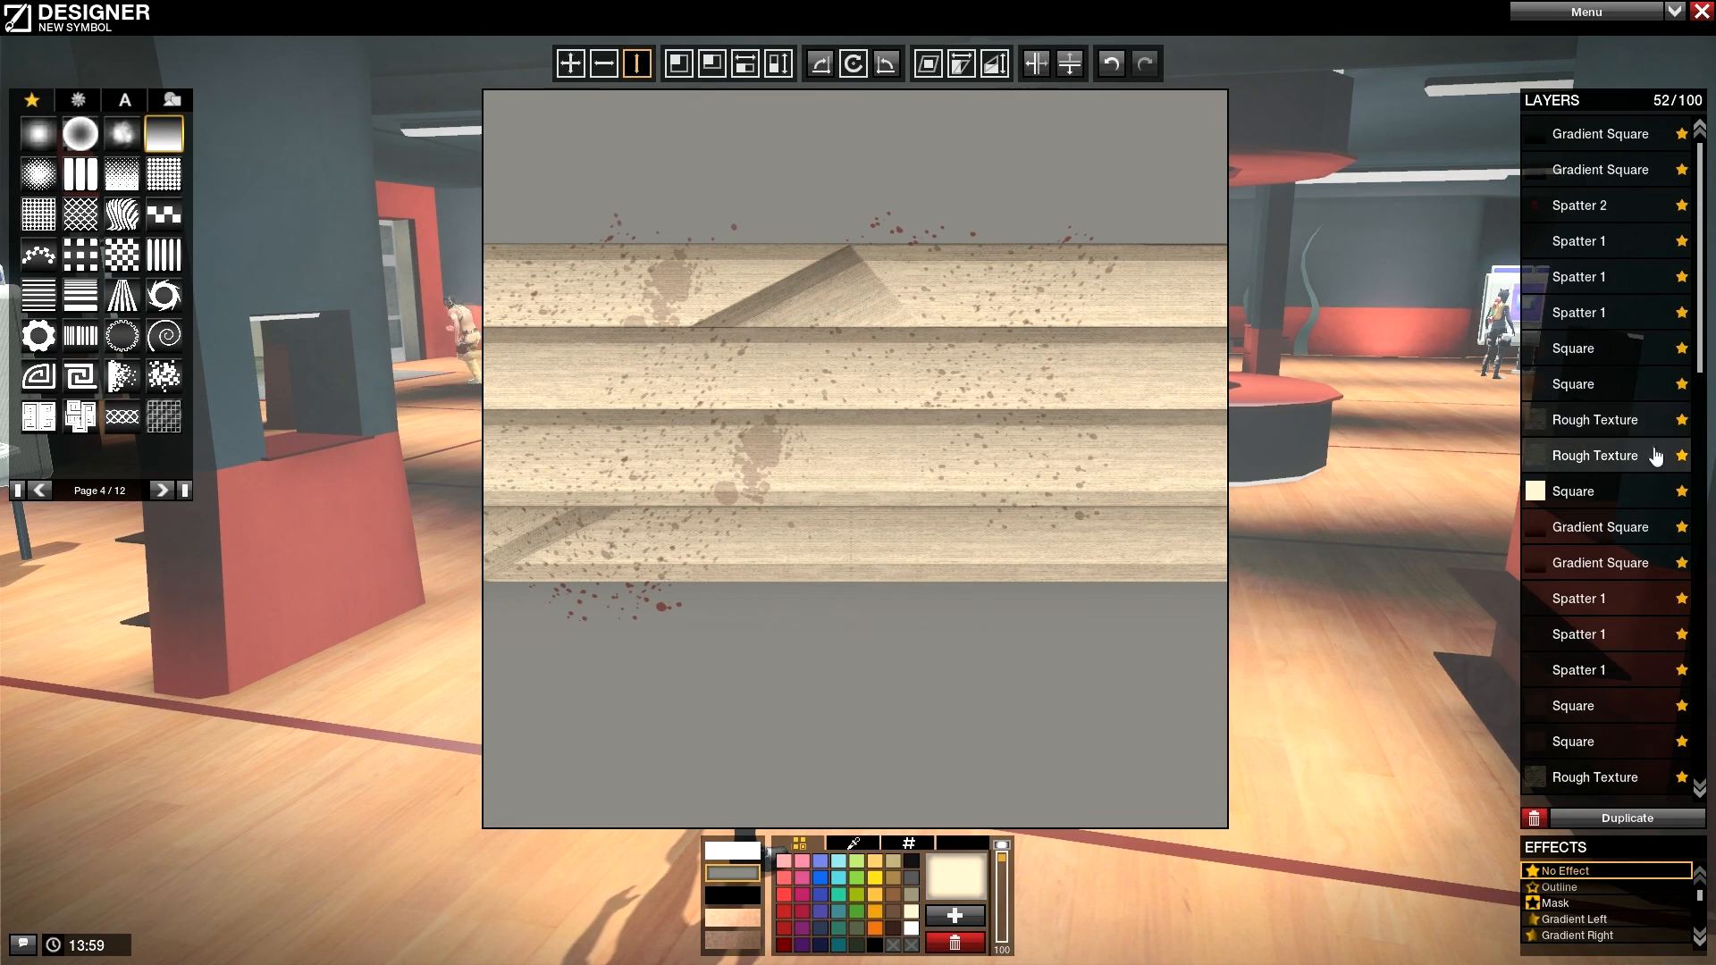
scroll(1563, 337, up, 5)
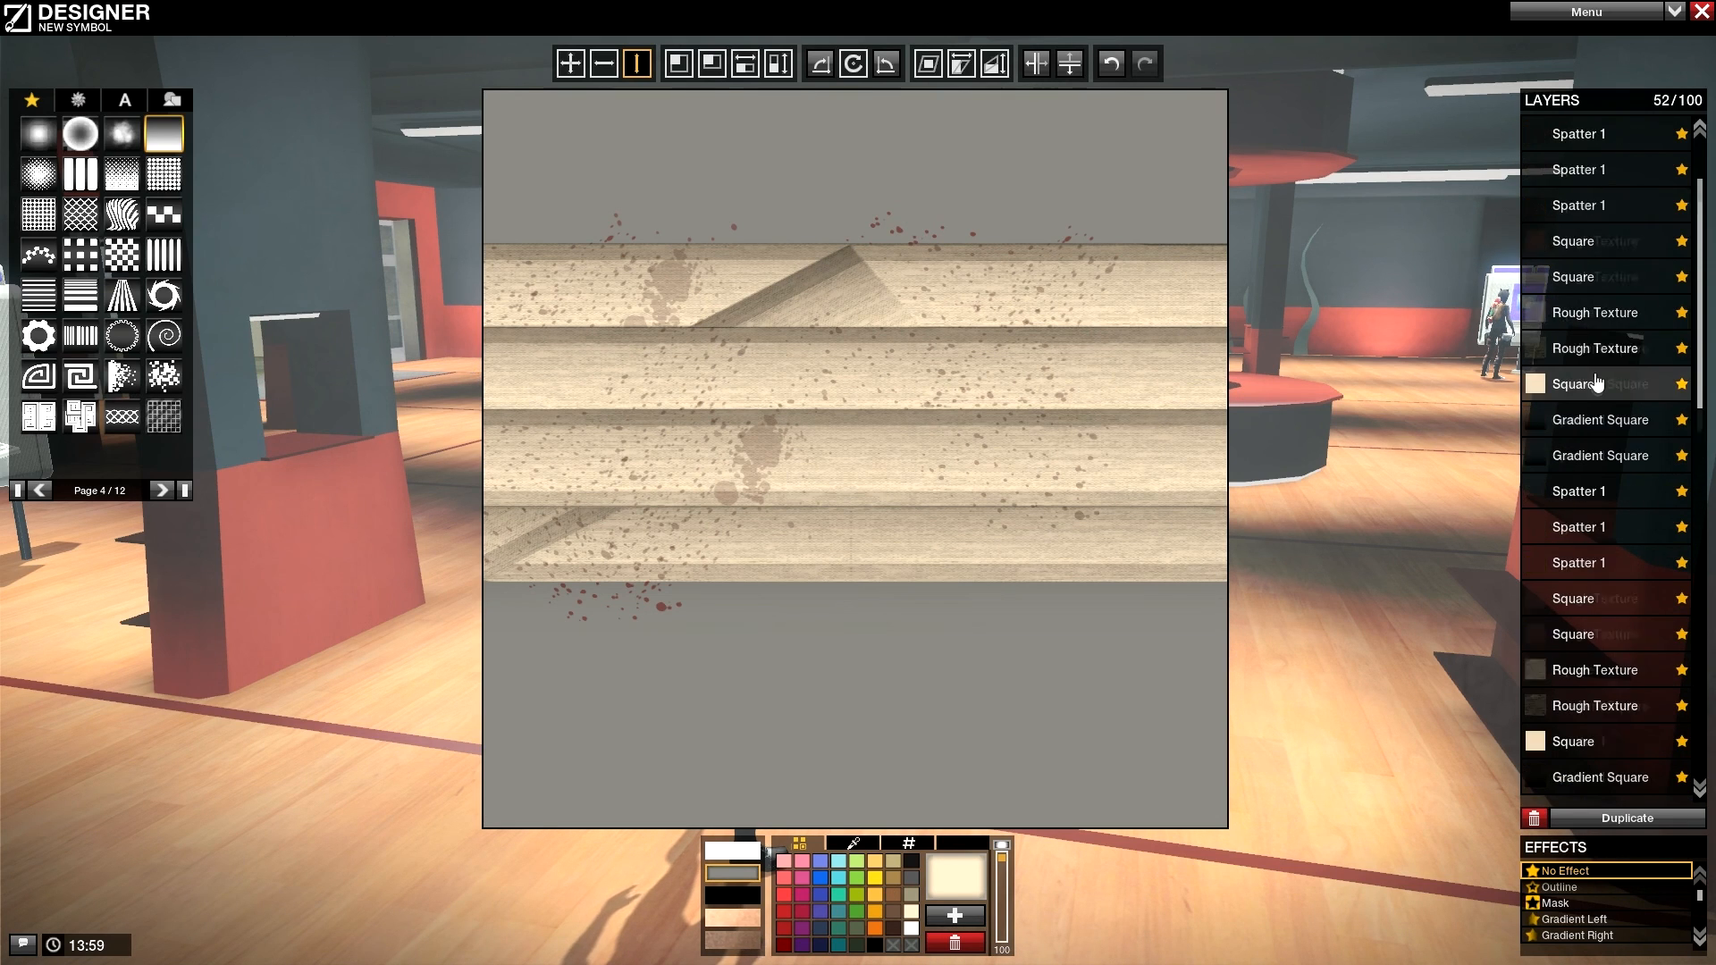